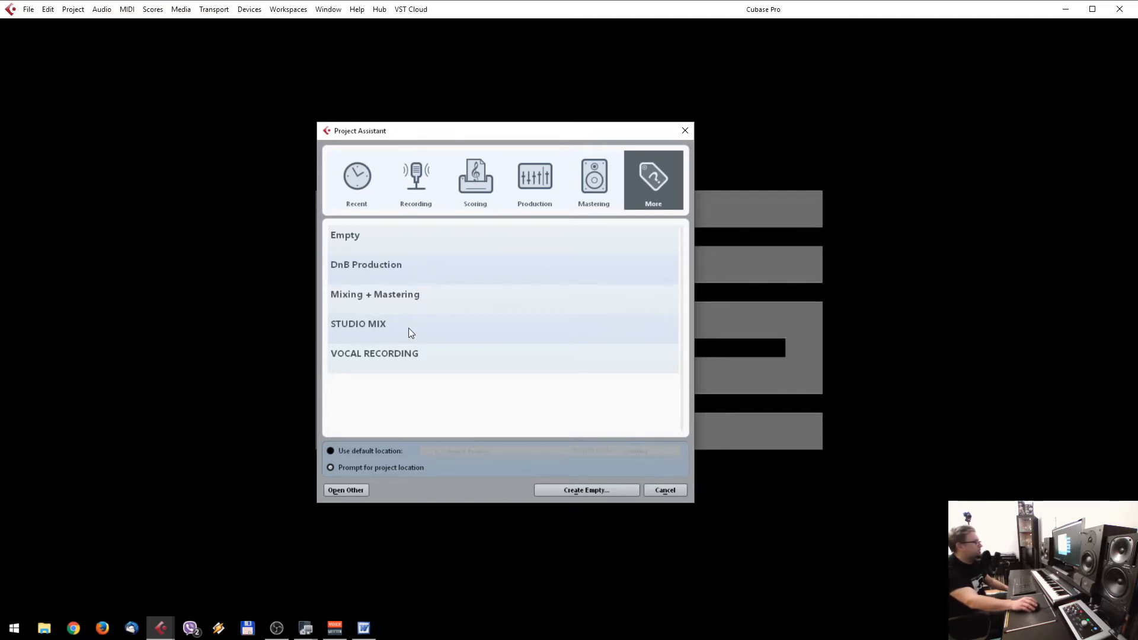
Step: Create a new project from the DnB Production template in the !!!Cubase Projects folder
click(449, 370)
click(427, 270)
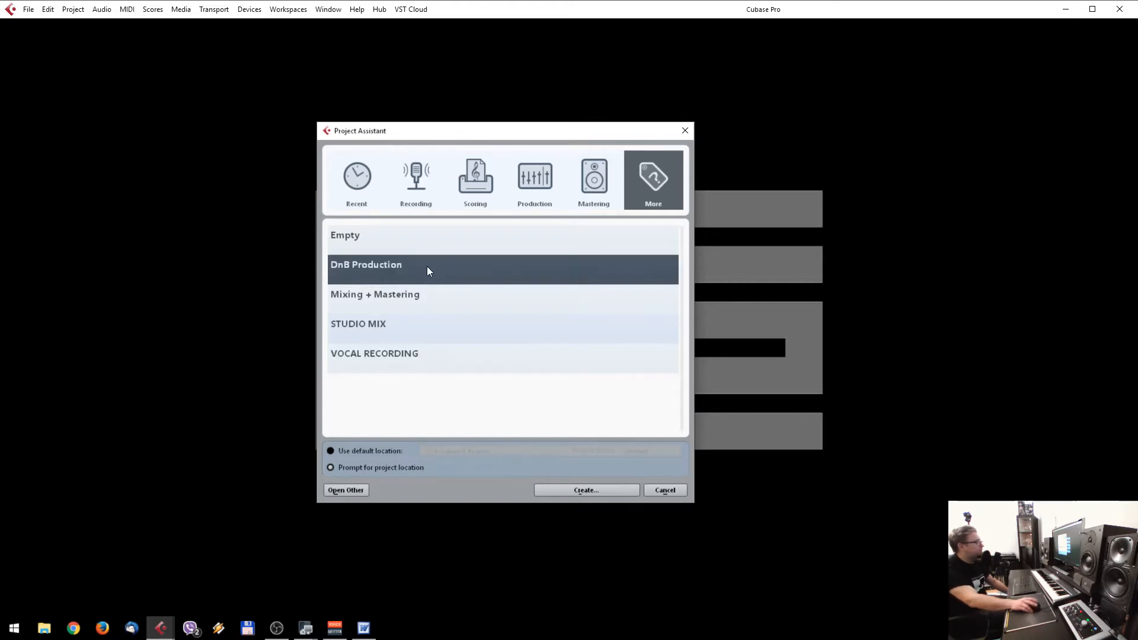
click(611, 489)
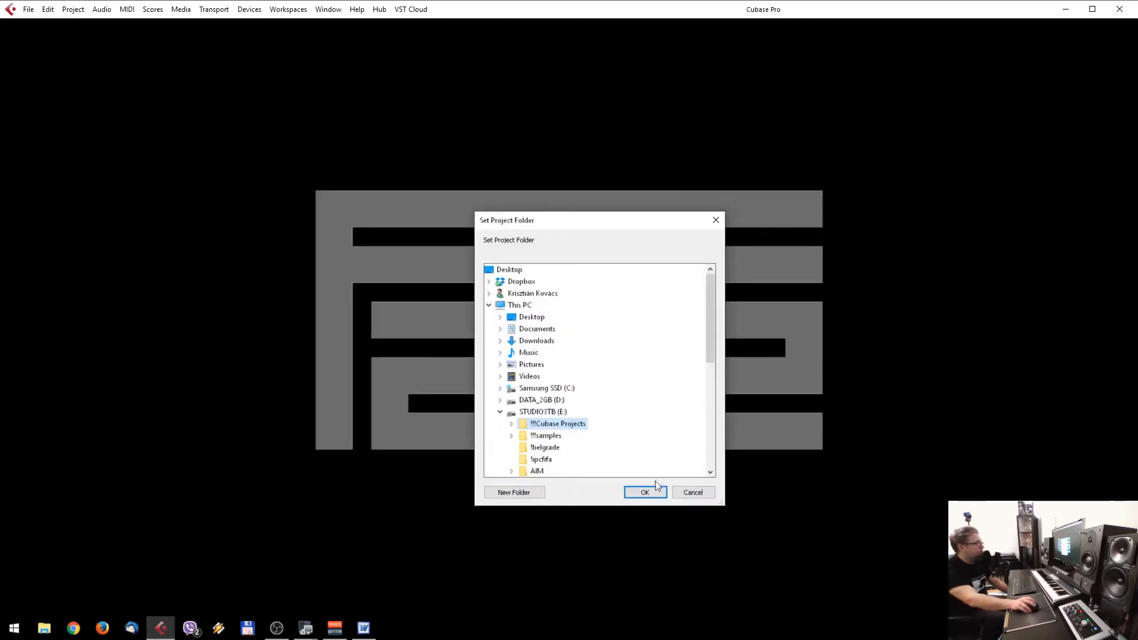
click(644, 493)
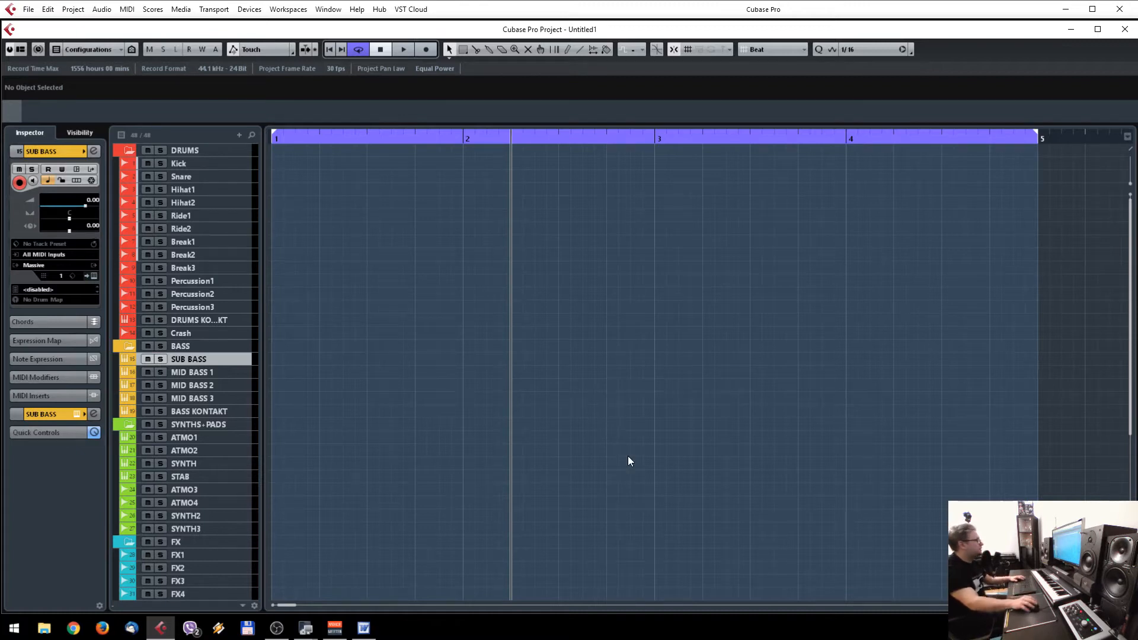
Step: Examine the template's track list by collapsing and re-expanding folder tracks such as DRUMS and BASS
scroll(627, 457, down, 5)
scroll(627, 461, up, 3)
scroll(627, 465, up, 3)
click(214, 151)
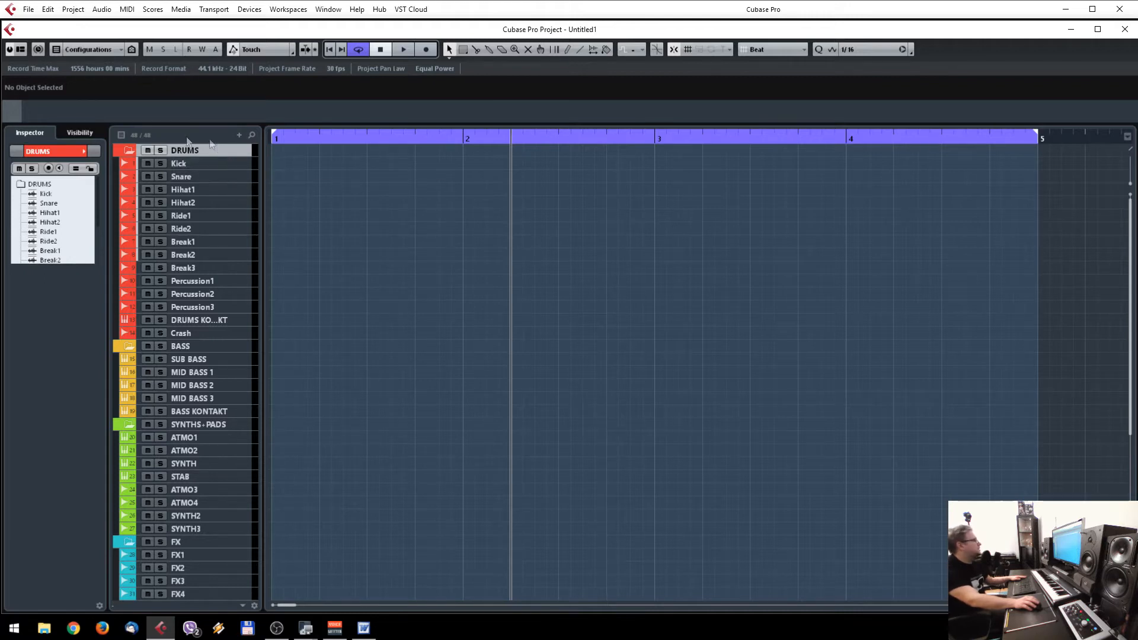
click(129, 150)
click(124, 151)
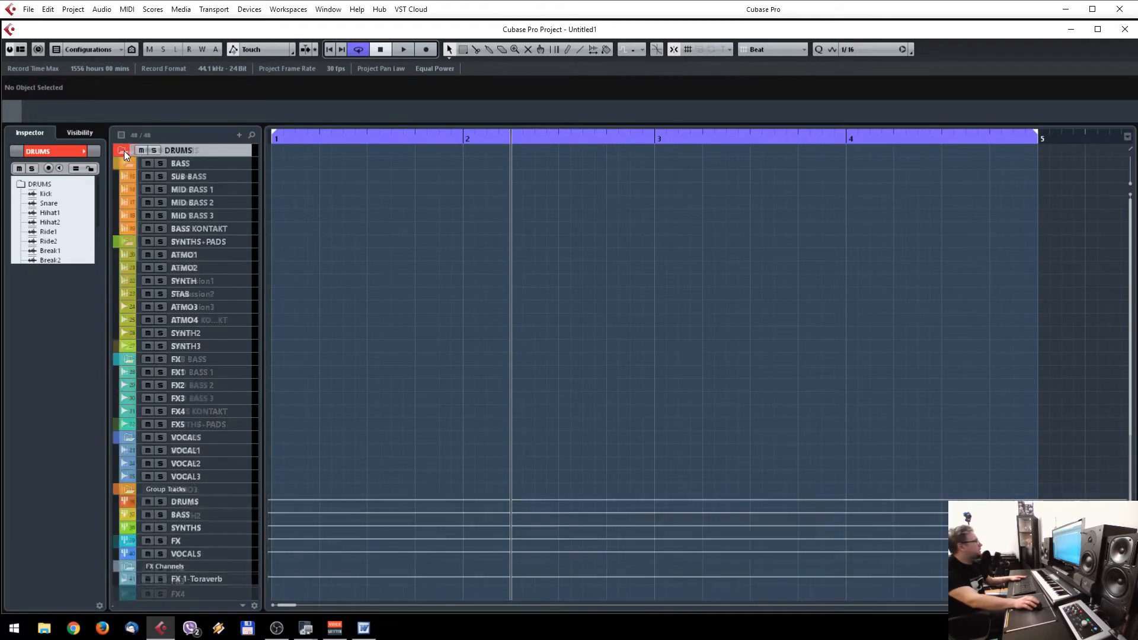
click(125, 149)
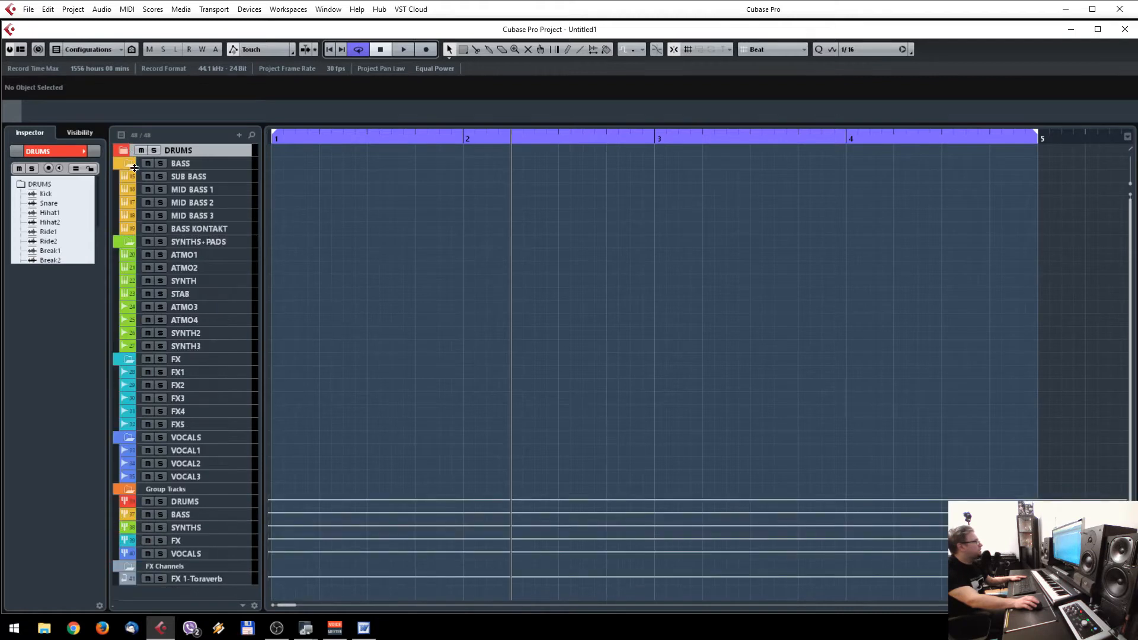
click(130, 162)
click(130, 163)
click(123, 163)
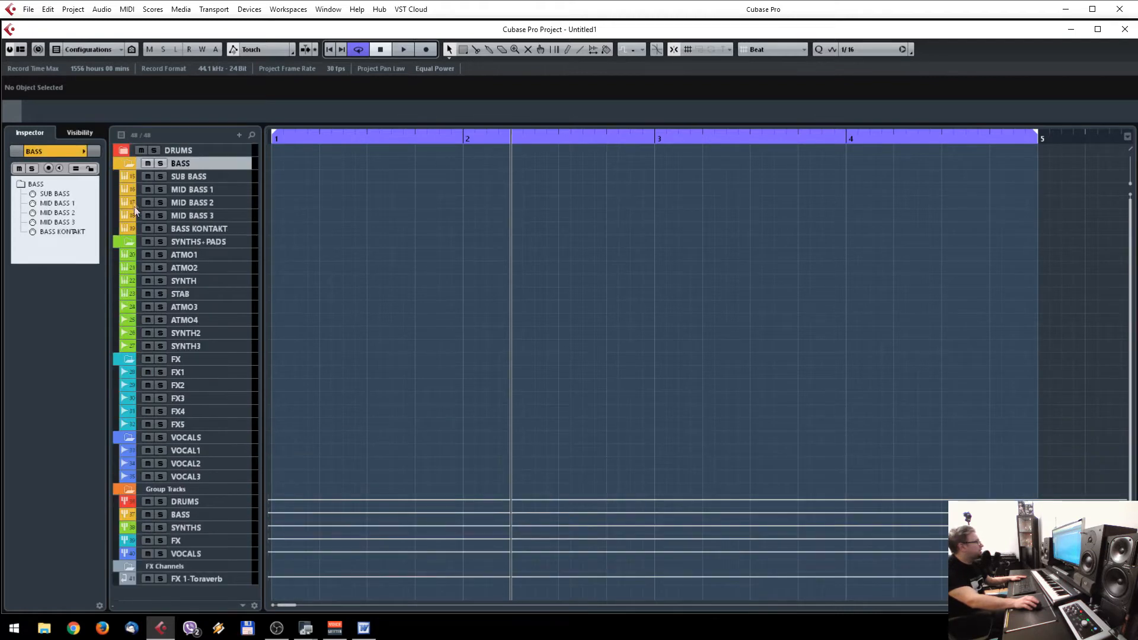
click(130, 239)
click(129, 240)
click(124, 151)
Step: Examine the tracks in the DRUMS folder one by one, from Kick down to DRUMS KONTAKT and Crash
click(239, 161)
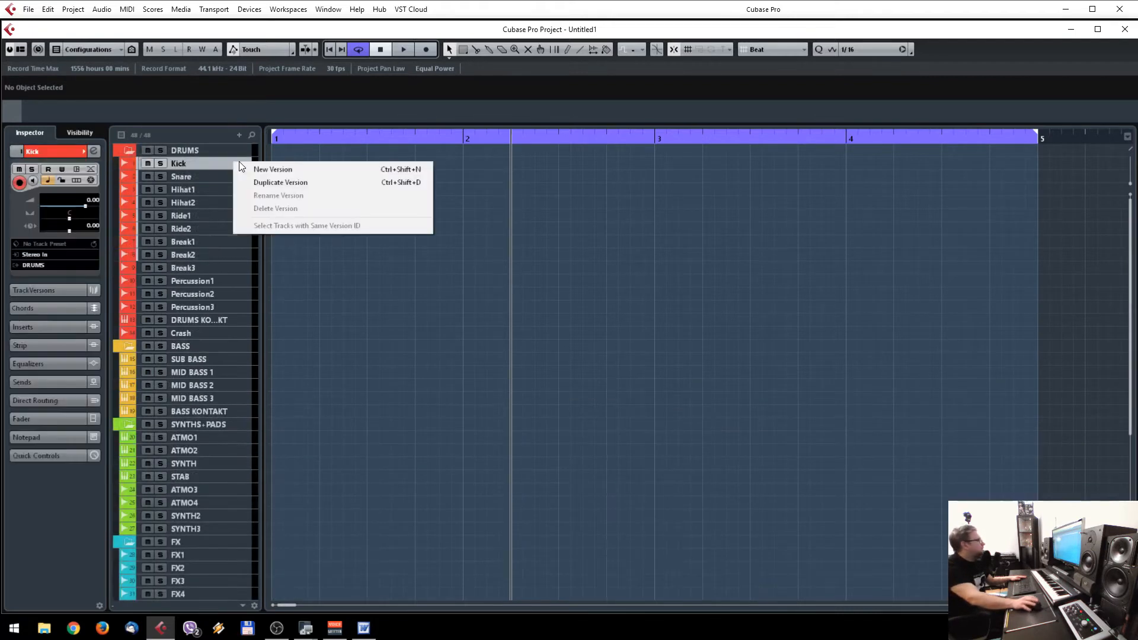
click(617, 463)
key(Down)
key(Down)
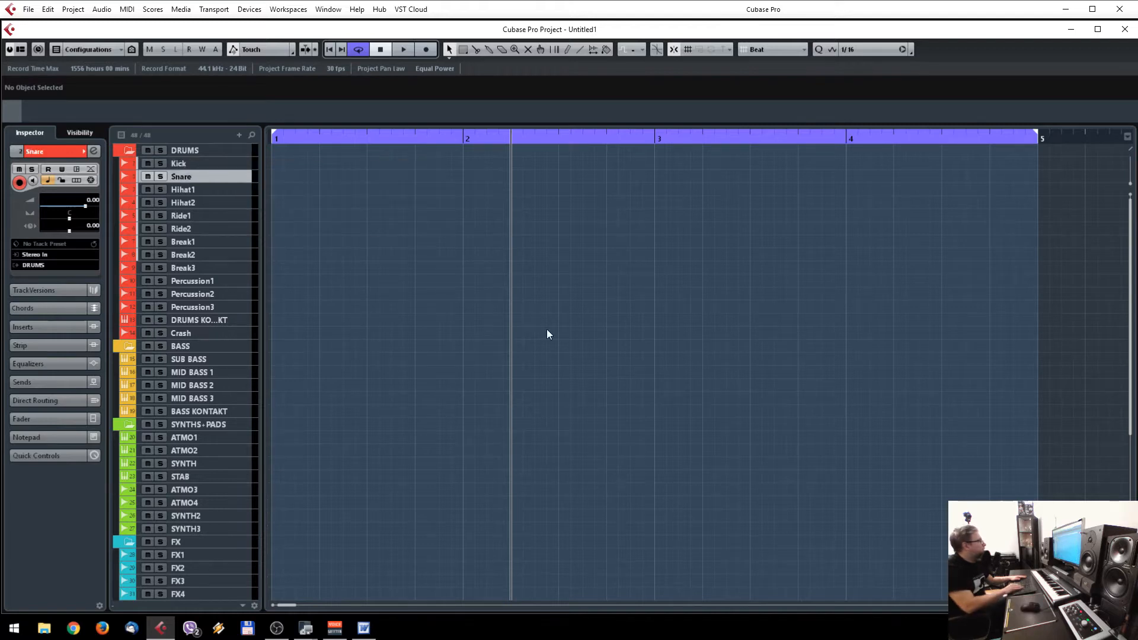
key(Down)
key(Down)
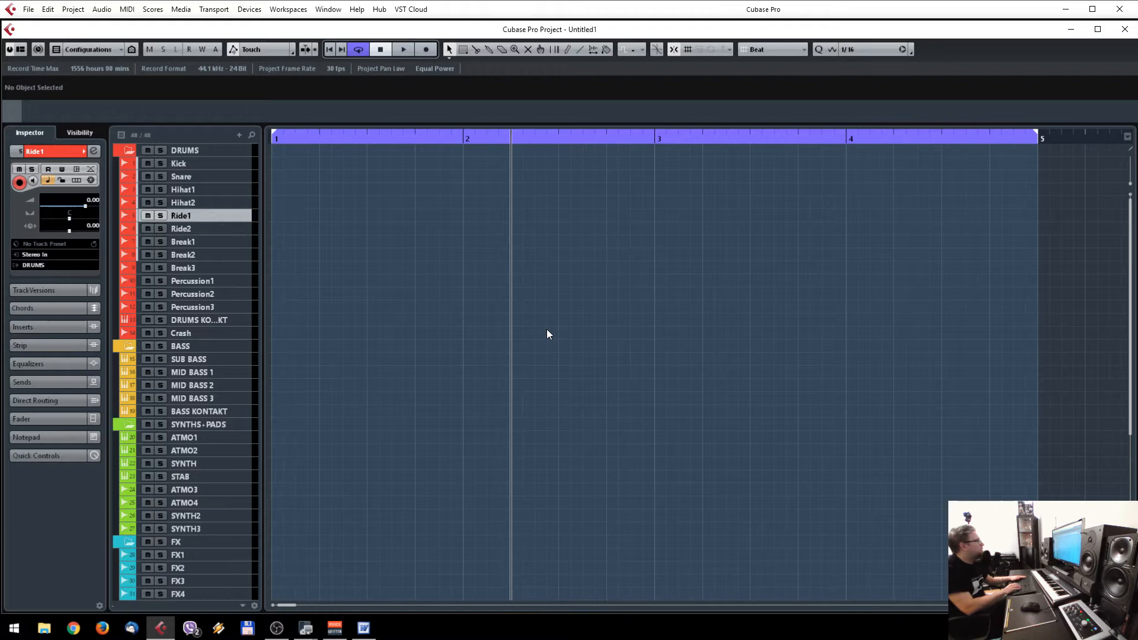
key(Down)
key(Down)
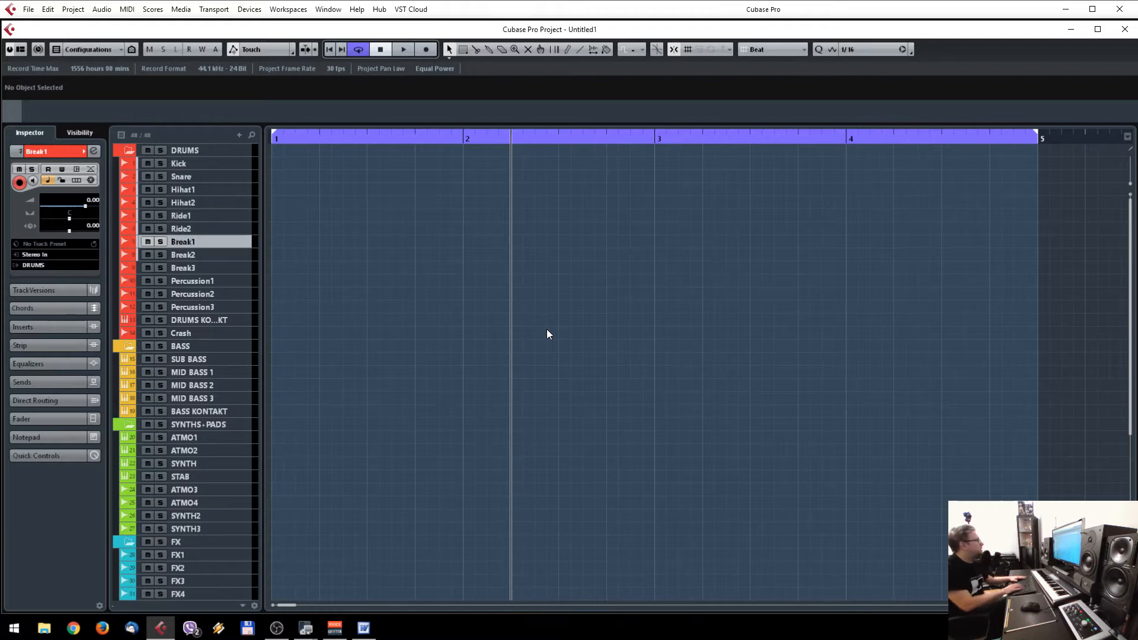
key(Down)
key(Down)
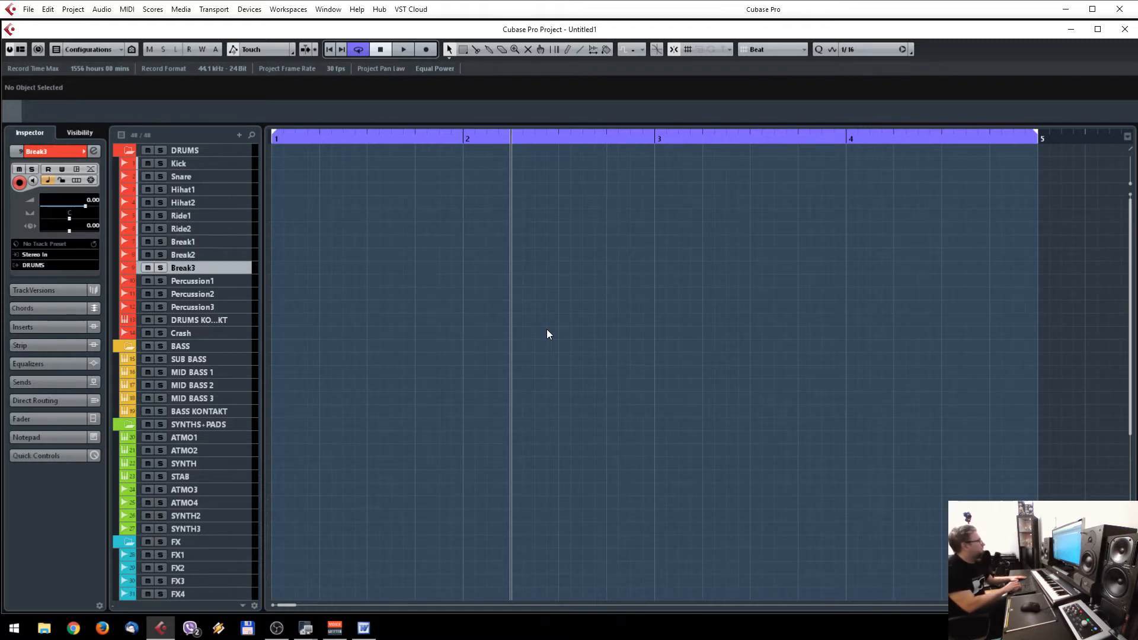
key(Down)
key(Down)
key(Down)
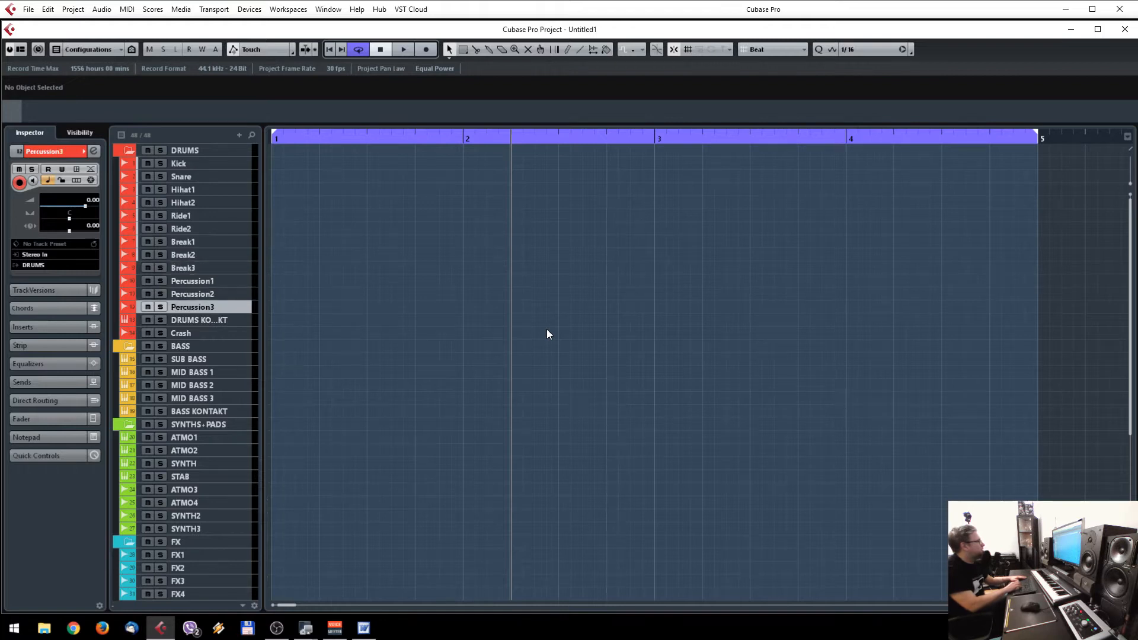
key(Down)
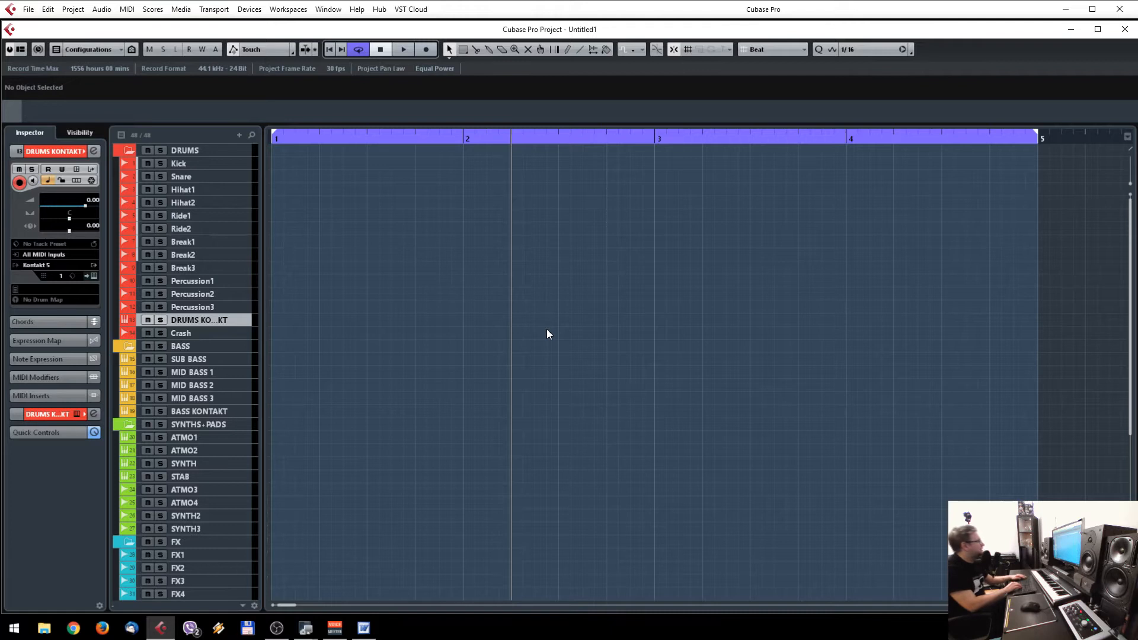
key(Down)
key(Up)
key(Down)
key(Up)
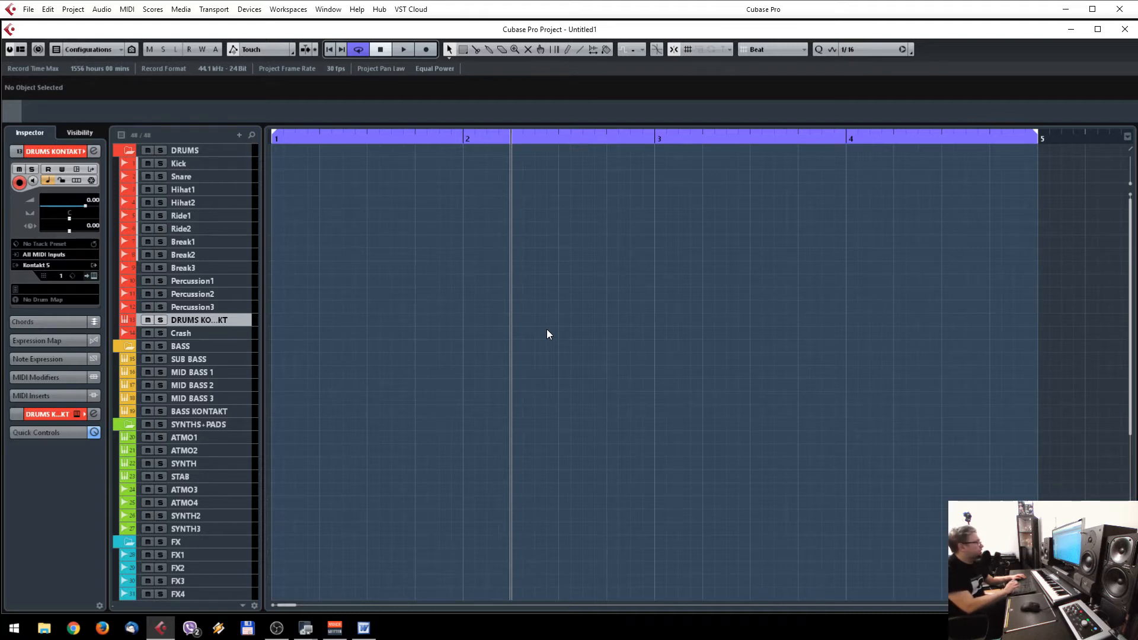
Step: Review the routing of the drum tracks again, going back up to Kick and down to the BASS folder
key(Up)
key(Up)
key(Up)
key(Up)
key(Up)
key(Up)
key(Up)
key(Up)
key(Up)
key(Up)
key(Up)
key(Up)
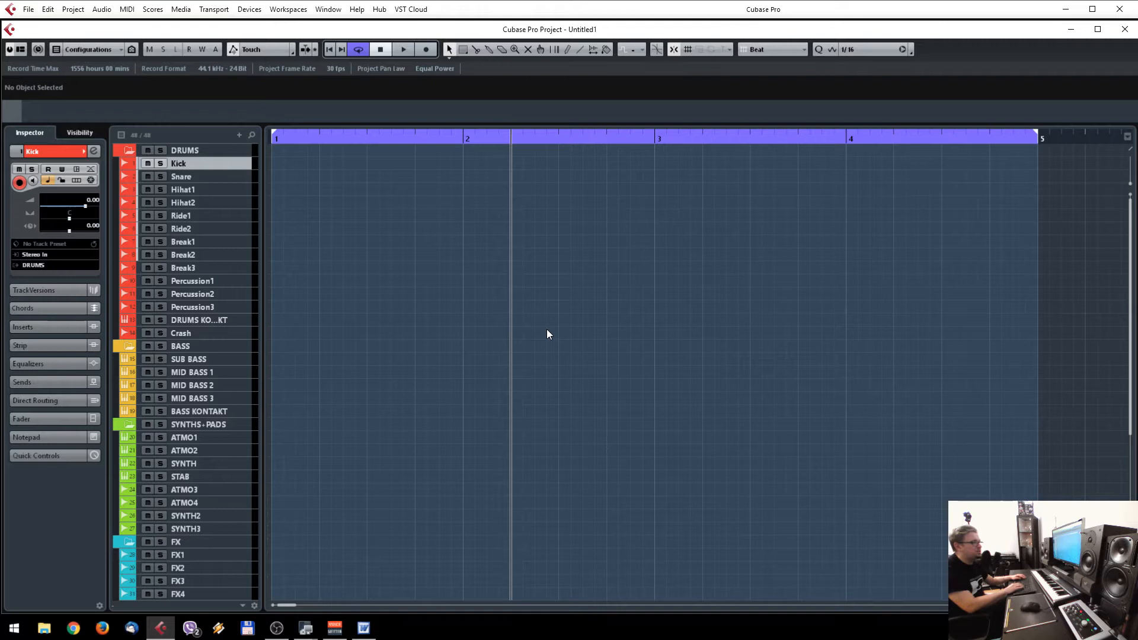
key(Down)
key(Down)
key(Down)
key(Down)
key(Down)
key(Down)
key(Down)
key(Down)
key(Down)
key(Down)
key(Down)
key(Down)
key(Down)
key(Down)
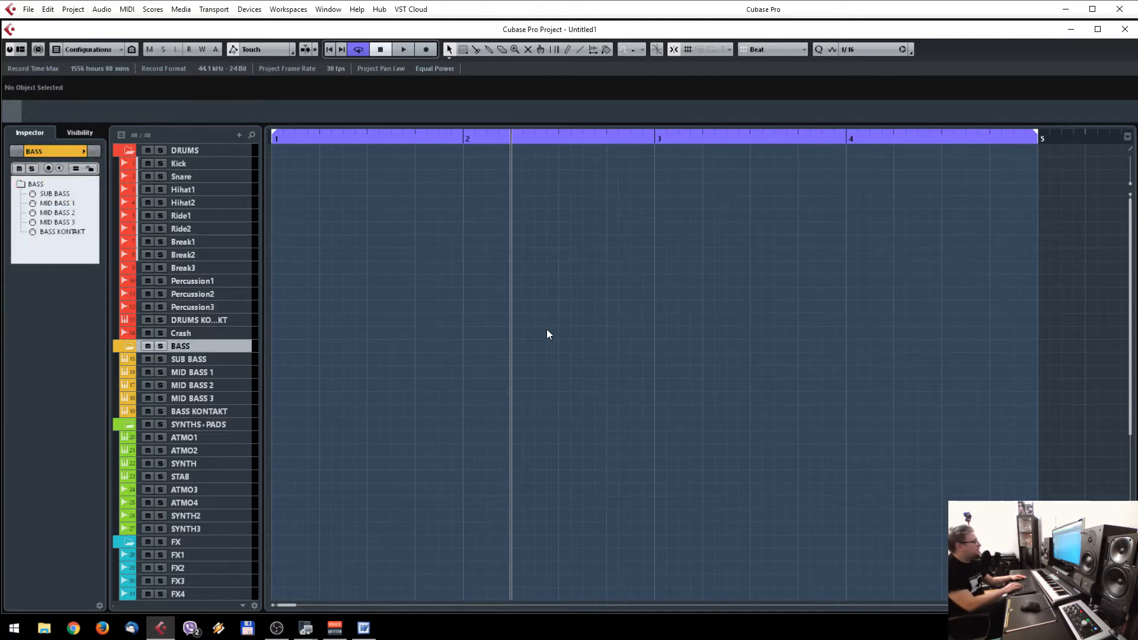
Step: Examine the bass tracks from SUB BASS to BASS KONTAKT, briefly opening the Kontakt instrument of BASS KONTAKT
key(Down)
key(Down)
key(Down)
key(Up)
key(Up)
key(Return)
key(Return)
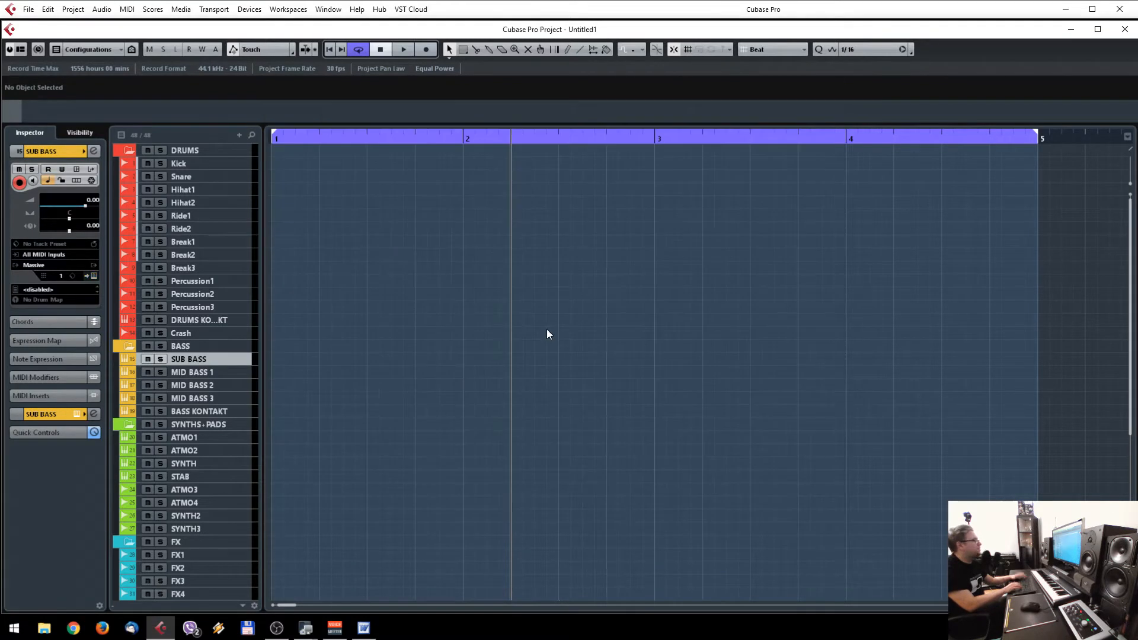
key(Down)
key(Down)
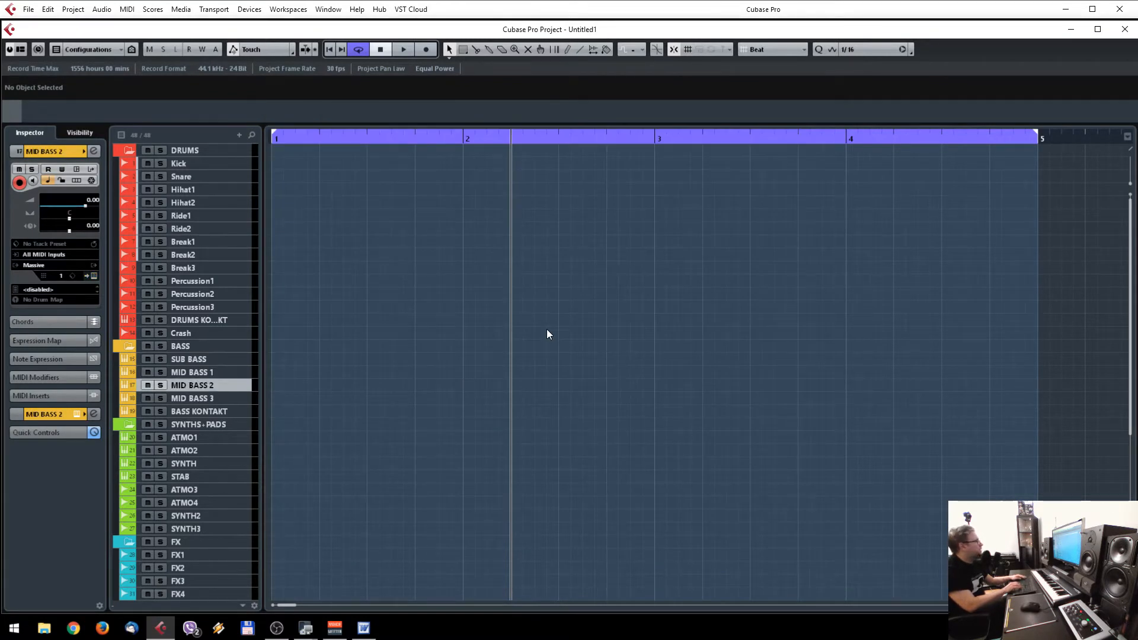
key(Down)
key(Down)
key(Return)
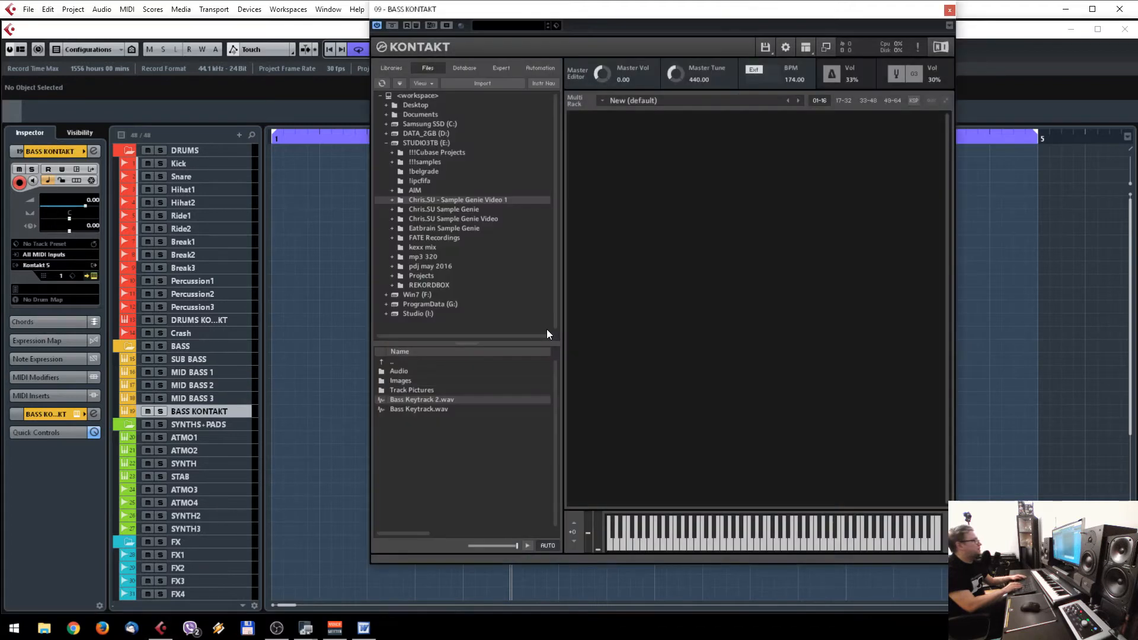
key(Return)
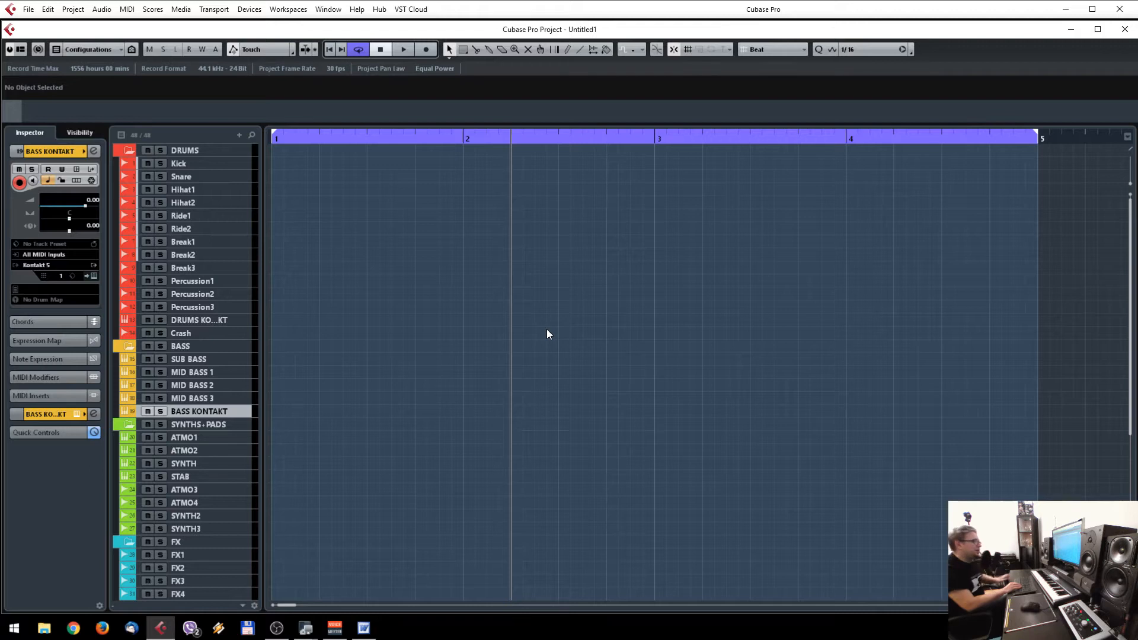
Step: Examine the instrument tracks ATMO1, ATMO2, SYNTH and STAB in the SYNTHS+PADS folder
key(Down)
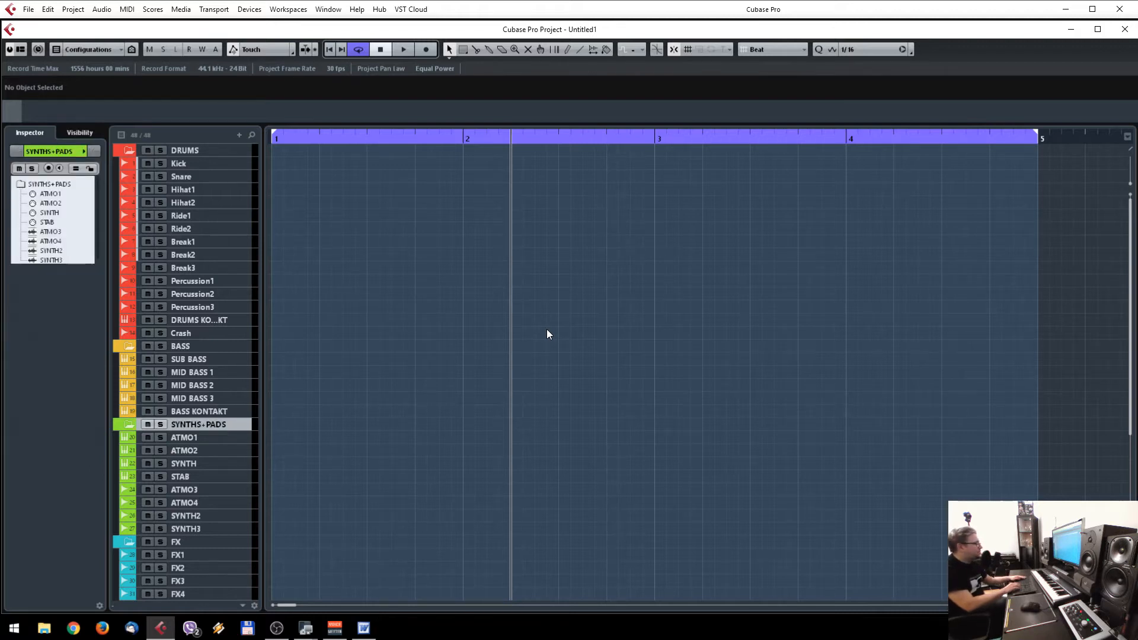
key(Down)
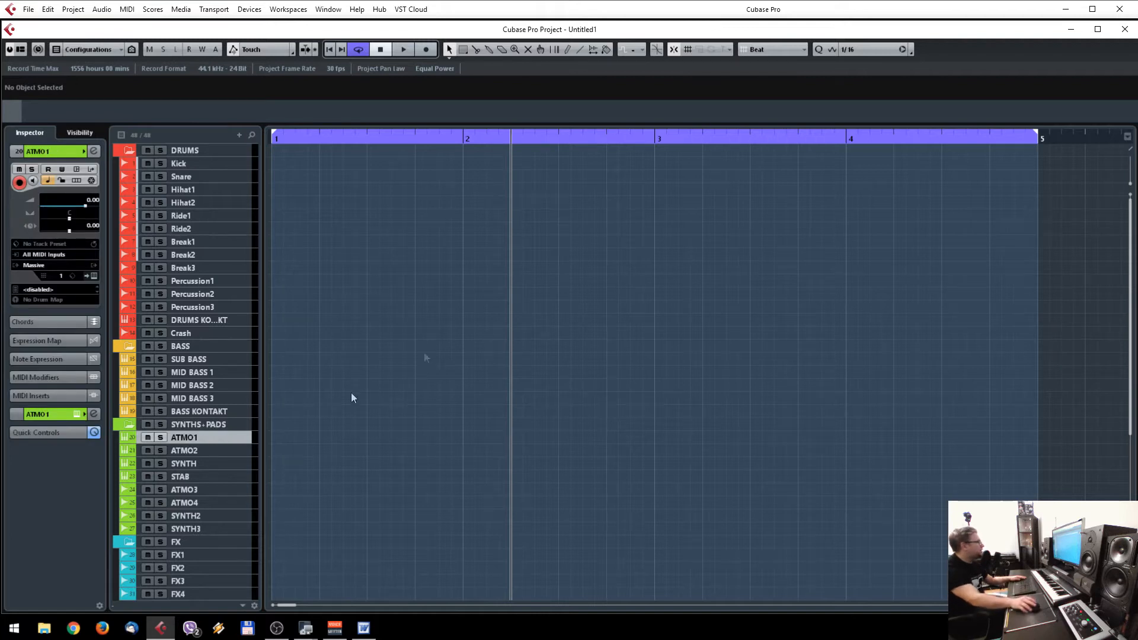
key(Down)
key(Down)
key(Down)
key(e)
key(e)
key(Up)
key(e)
key(e)
key(Up)
key(e)
key(e)
key(Down)
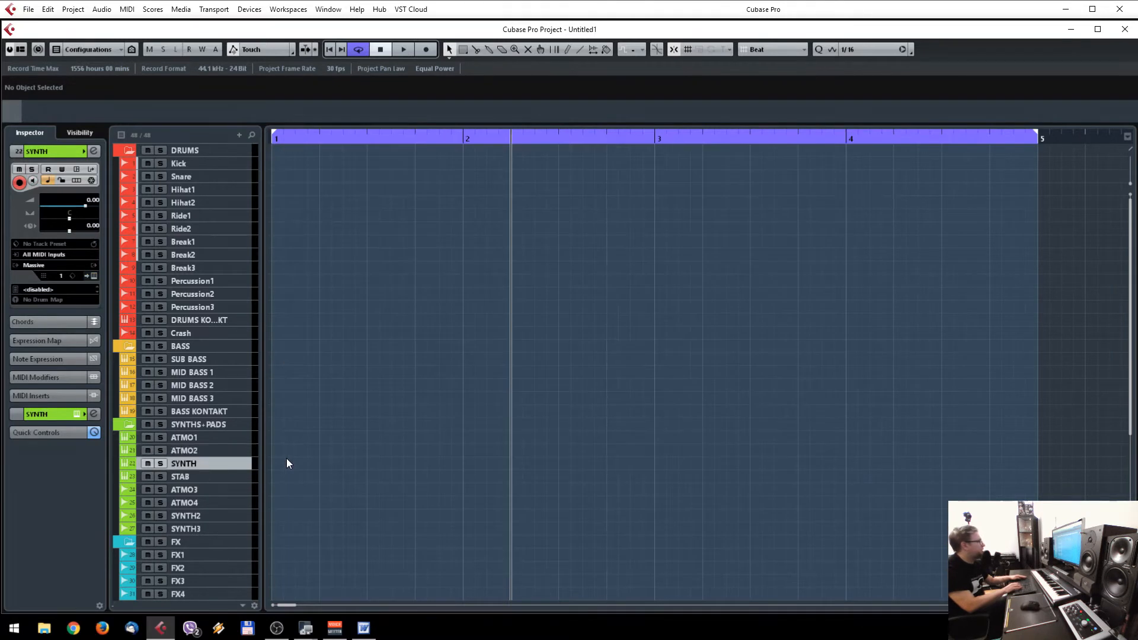
Step: Look through the remaining SYNTHS+PADS tracks and on into the FX folder, ending on FX2
key(Down)
key(Down)
key(Down)
key(Down)
key(Down)
key(Down)
key(Down)
key(Down)
key(Down)
key(Down)
key(Down)
key(Down)
key(Down)
key(Up)
key(Up)
key(Up)
key(Up)
key(Up)
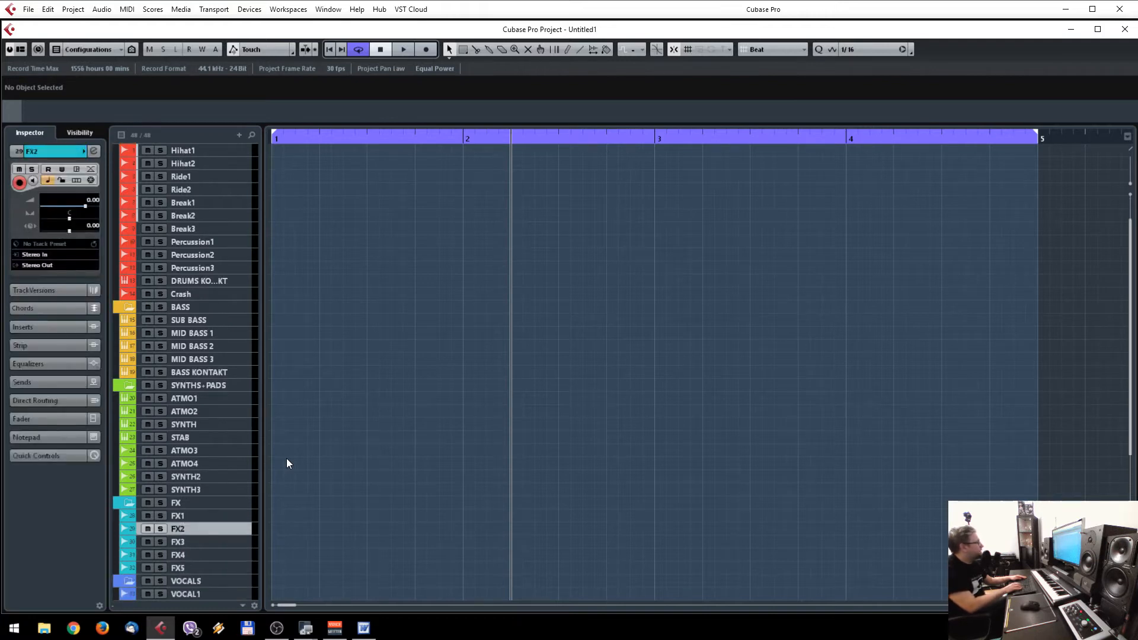
Step: Examine the audio tracks FX1 to FX5 one by one, ending on the VOCALS folder
key(Up)
key(Up)
key(Down)
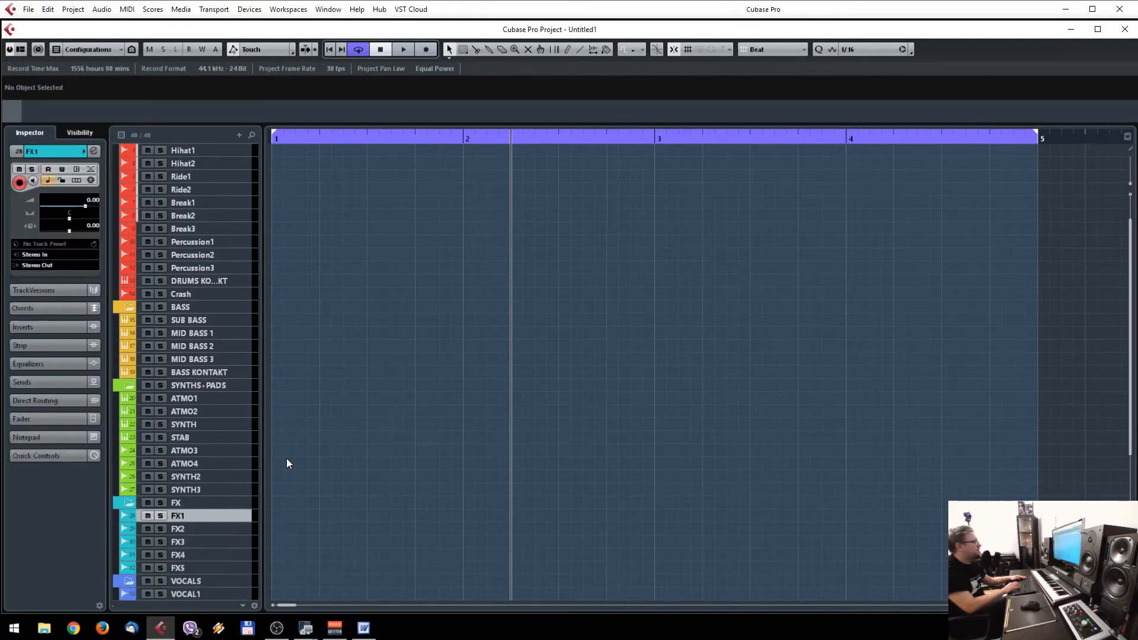
key(Down)
key(Down)
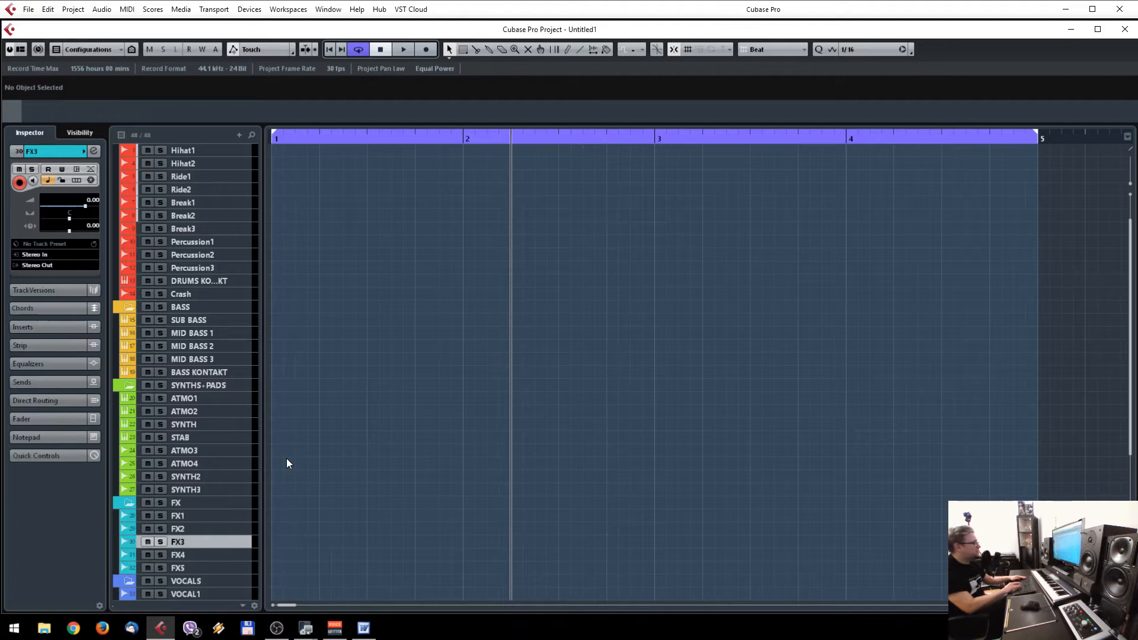
key(Down)
key(Down)
key(Down)
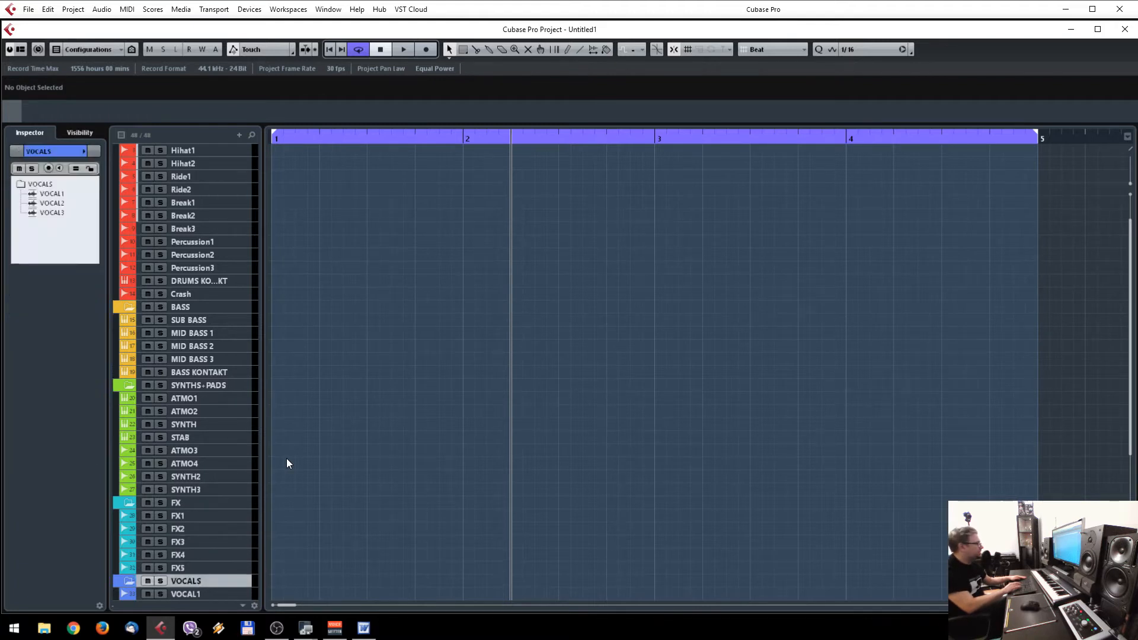
Step: Examine the input and output routing of the VOCAL1, VOCAL2 and VOCAL3 tracks
key(Down)
key(Down)
key(Down)
key(Down)
key(Down)
key(Up)
key(Up)
key(Up)
key(Up)
key(Up)
key(Down)
key(Down)
key(Up)
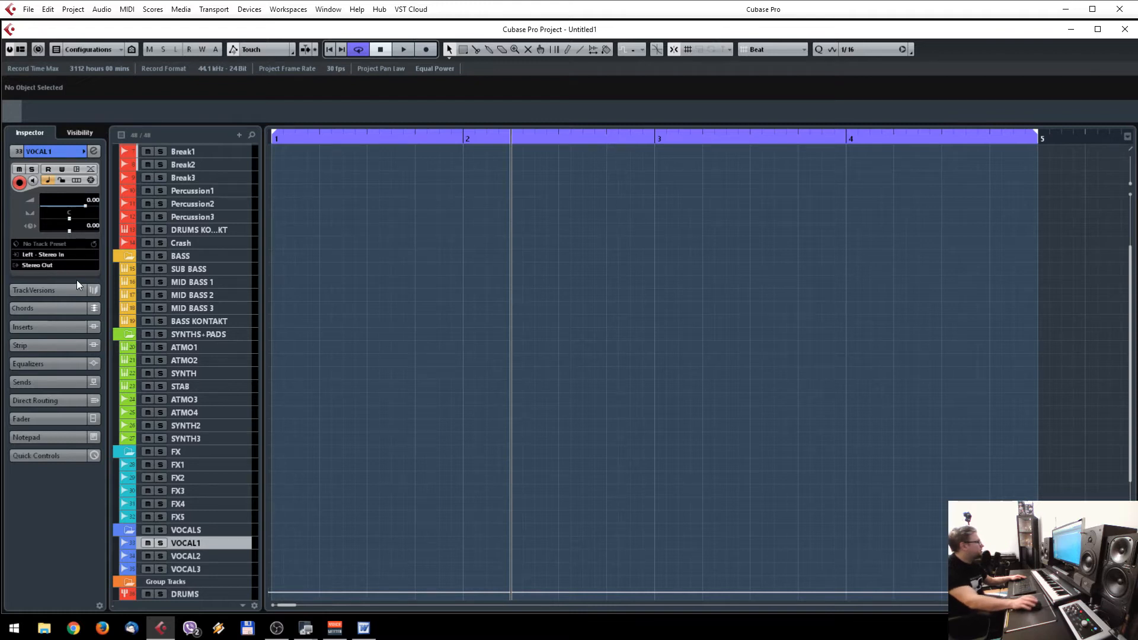
key(Down)
key(Down)
key(Down)
key(Down)
key(Down)
key(Down)
key(Down)
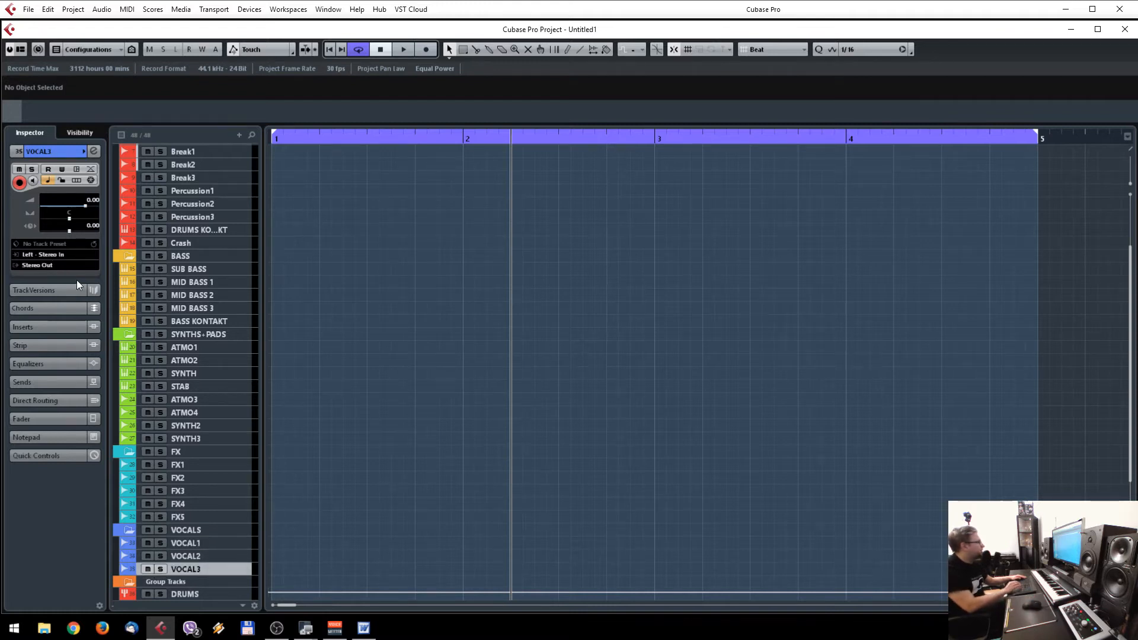
Step: Examine the group tracks DRUMS, BASS, SYNTHS, FX and VOCALS below the VOCALS folder one by one
key(Down)
key(Down)
key(Up)
key(Up)
key(Up)
key(Up)
key(Down)
key(Down)
key(Down)
key(Down)
key(Down)
key(Up)
key(Up)
key(Up)
key(Up)
key(Up)
key(Up)
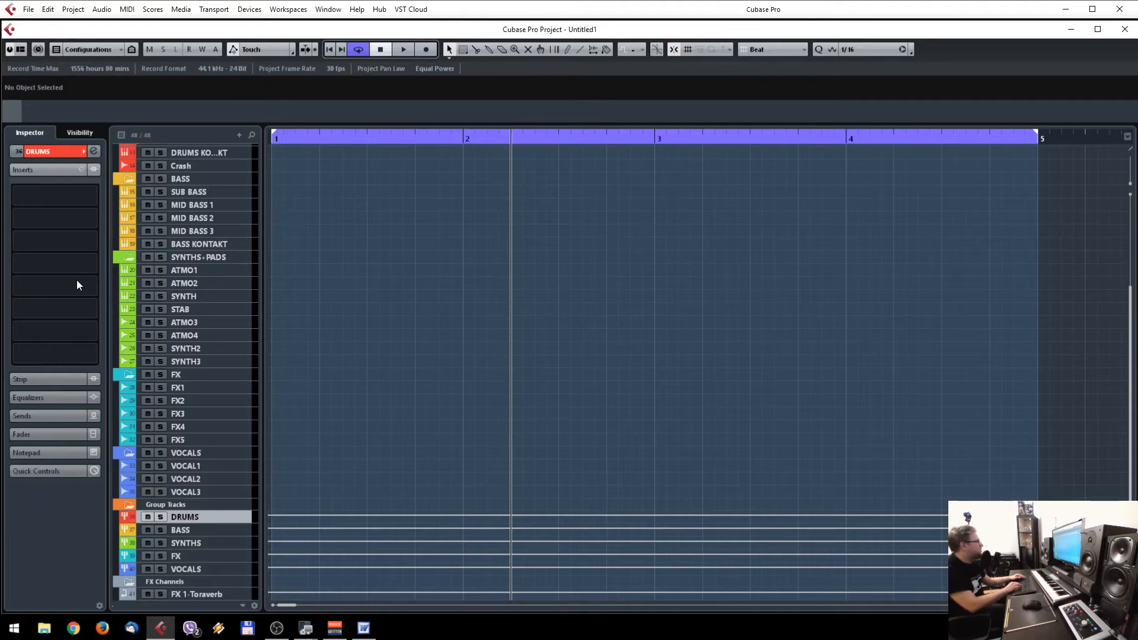
key(Down)
key(Down)
key(Down)
key(Down)
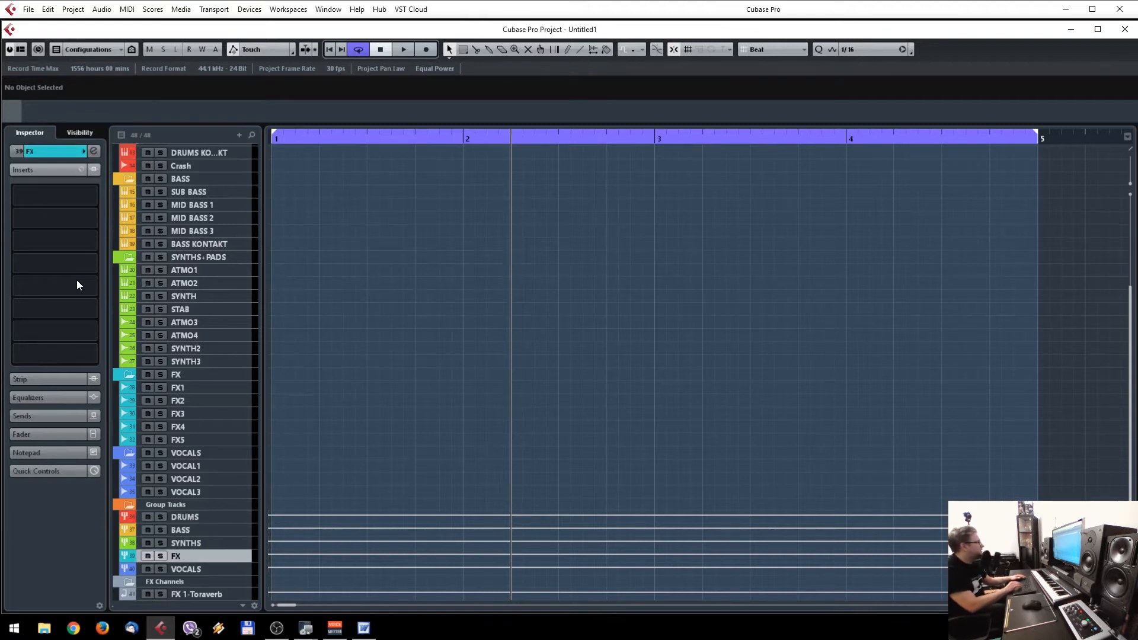
Step: Look back up through the vocal, FX, synth and bass tracks towards the DRUMS folder
key(Up)
key(Up)
key(Up)
key(Up)
key(Up)
key(Up)
key(Up)
key(Up)
key(Up)
key(Up)
key(Up)
key(Up)
key(Up)
key(Up)
key(Up)
key(Up)
key(Up)
key(Up)
key(Up)
key(Up)
key(Up)
key(Up)
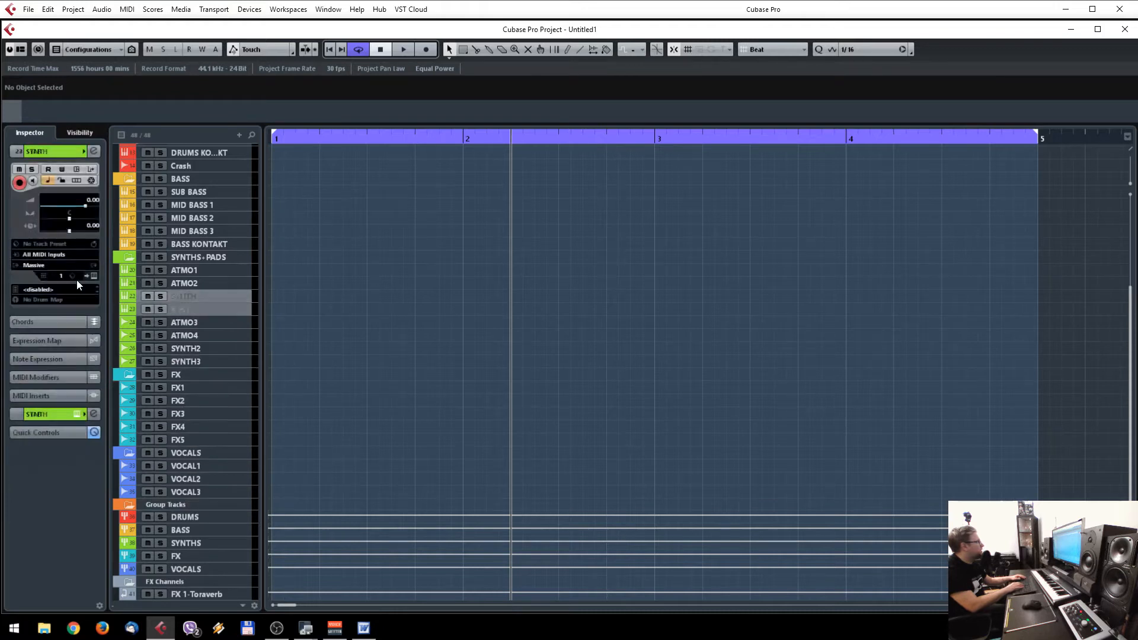
Step: Look down through the track list again, from the bass tracks to the VOCALS group track
key(Down)
key(Down)
key(Down)
key(Down)
key(Down)
key(Down)
key(Down)
key(Down)
key(Down)
key(Down)
key(Down)
key(Down)
key(Down)
key(Down)
key(Down)
key(Down)
key(Down)
key(Down)
key(Down)
key(Down)
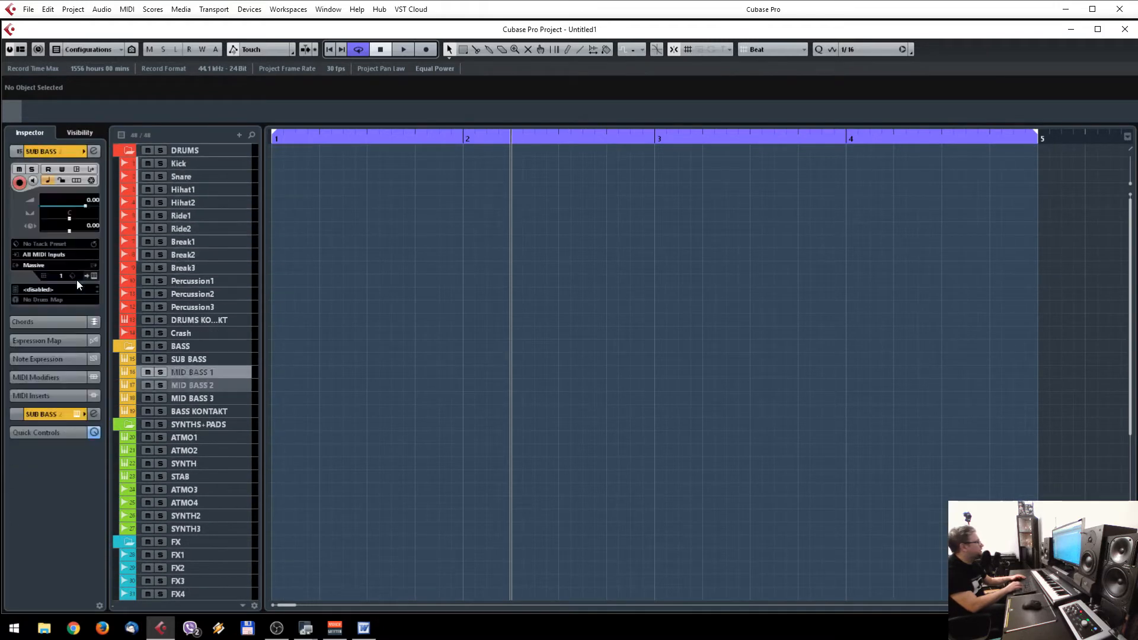
key(Down)
key(Down)
key(Down)
key(Down)
key(Down)
key(Down)
key(Down)
key(Down)
key(Down)
key(Down)
key(Down)
key(Down)
key(Down)
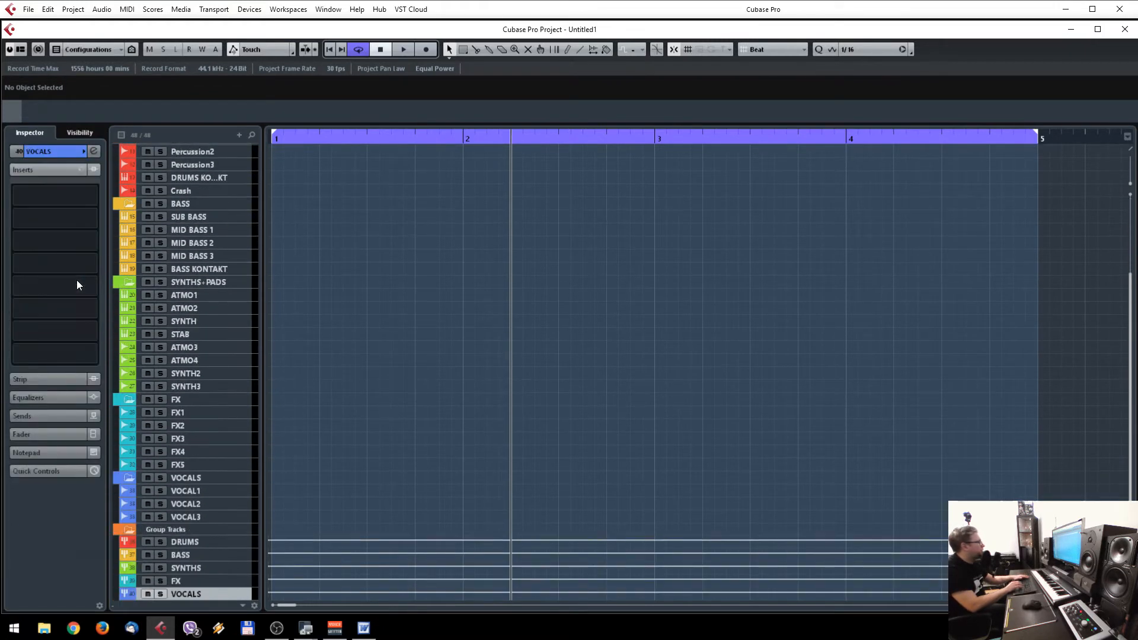
Step: Open the MixConsole and look over its colour-coded channels as far as the Stereo Out channel
key(F3)
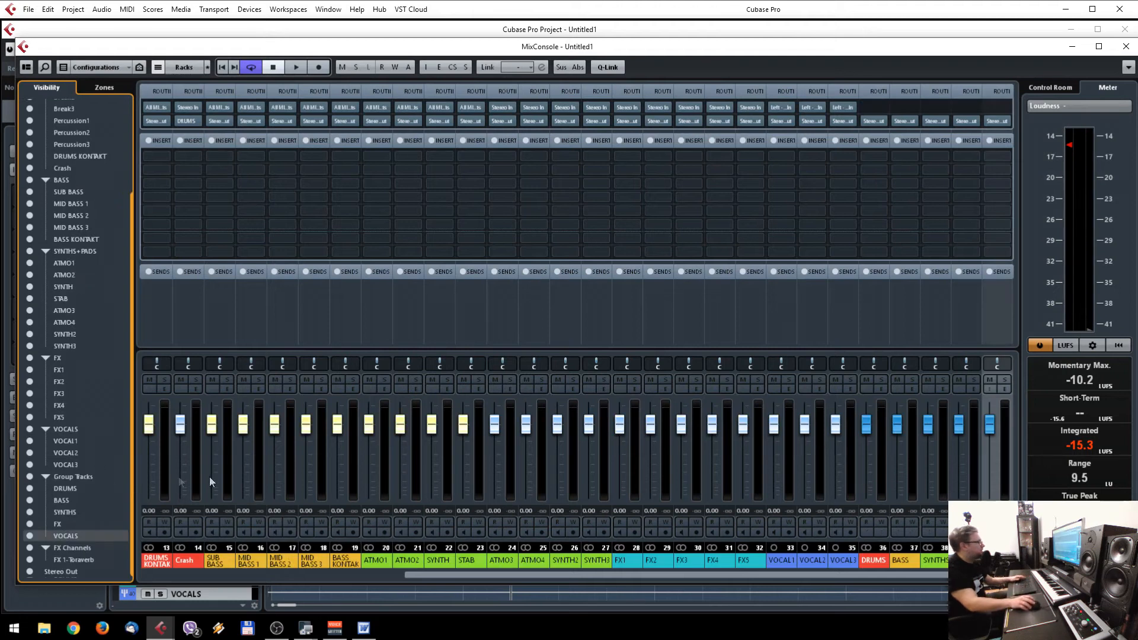
drag(438, 575, 371, 560)
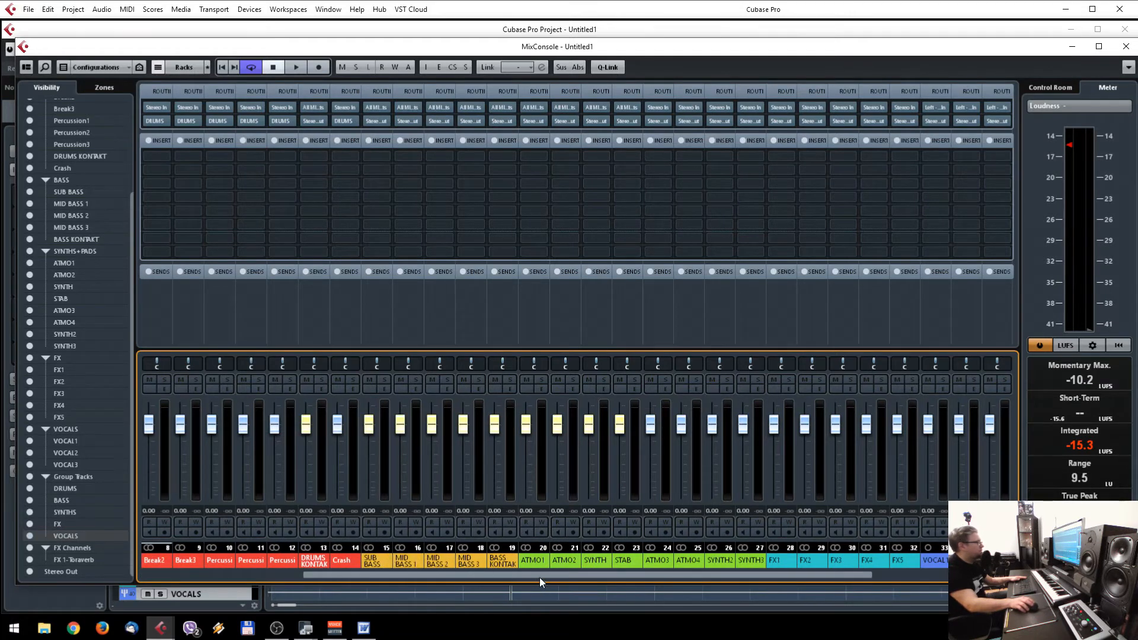
scroll(533, 575, down, 1)
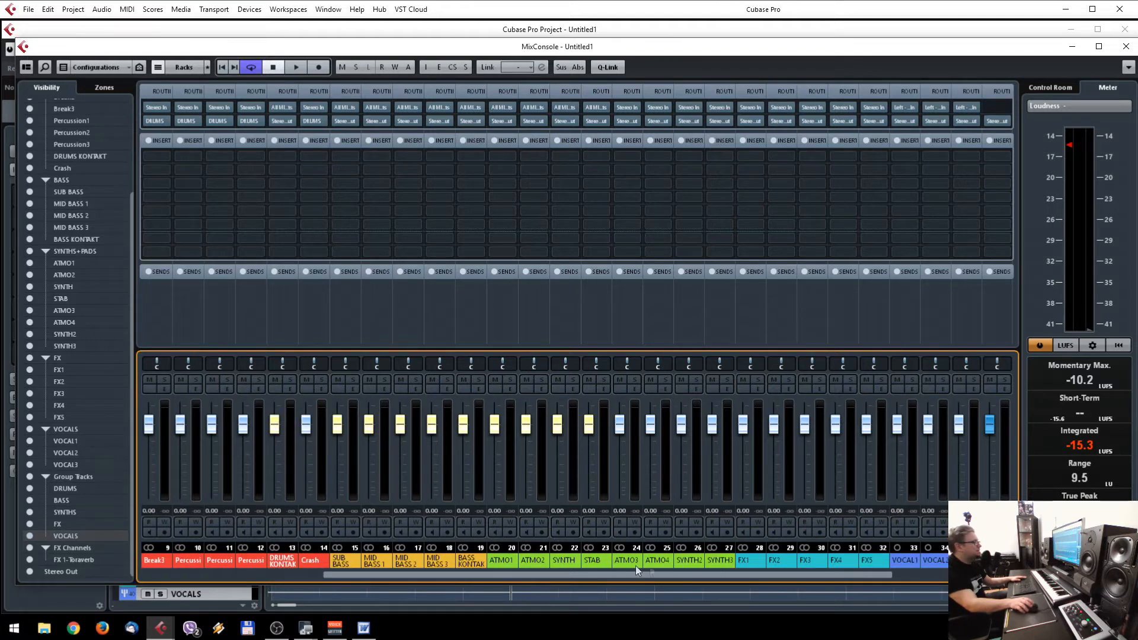
drag(635, 573, 731, 584)
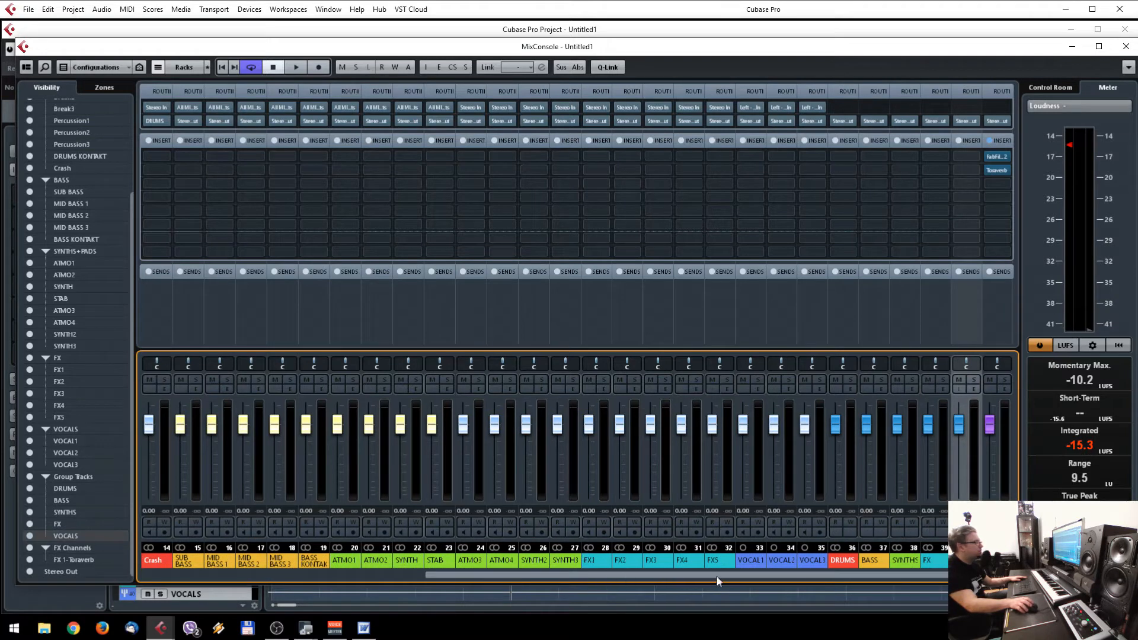
drag(741, 577, 779, 580)
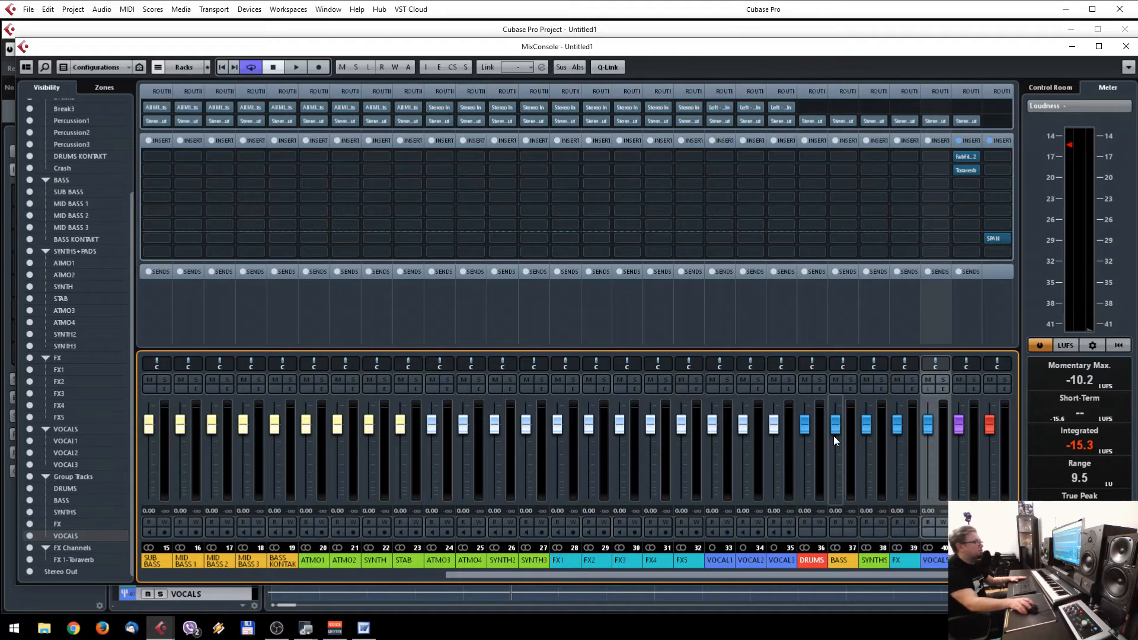
Step: Examine the group channels from DRUMS to VOCALS in the mixer, ending on the FX 1-Toraverb channel
key(Left)
key(Left)
key(Left)
key(Left)
key(Left)
key(Right)
key(Right)
key(Right)
key(Right)
key(Right)
key(Right)
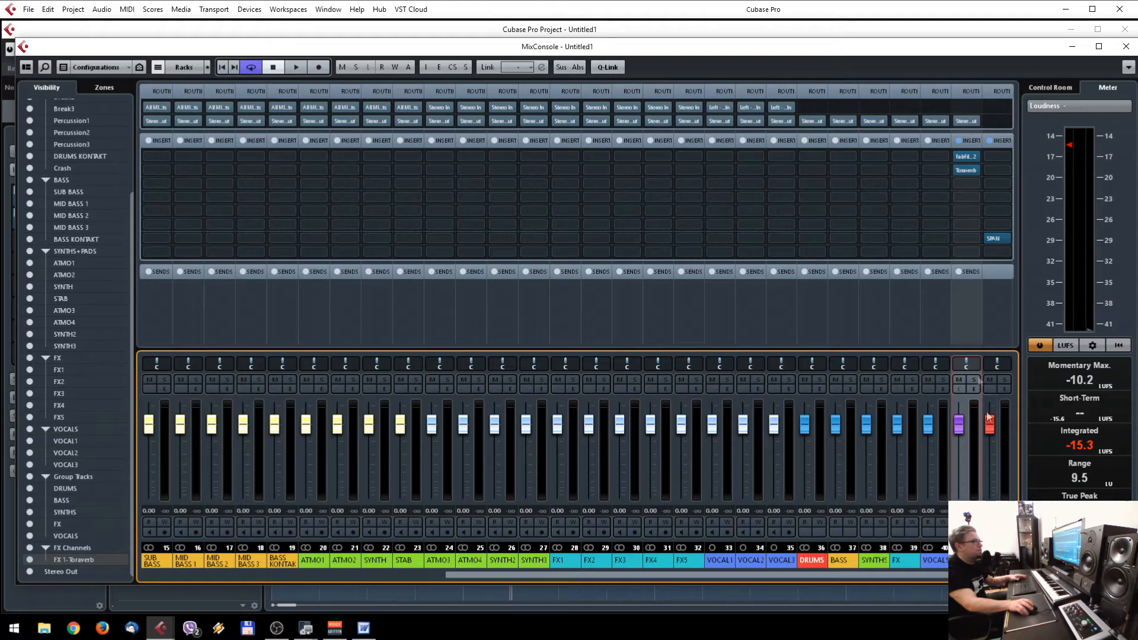
Step: Open the SPAN analyzer inserted on the Stereo Out channel, examine it and close it
double_click(997, 238)
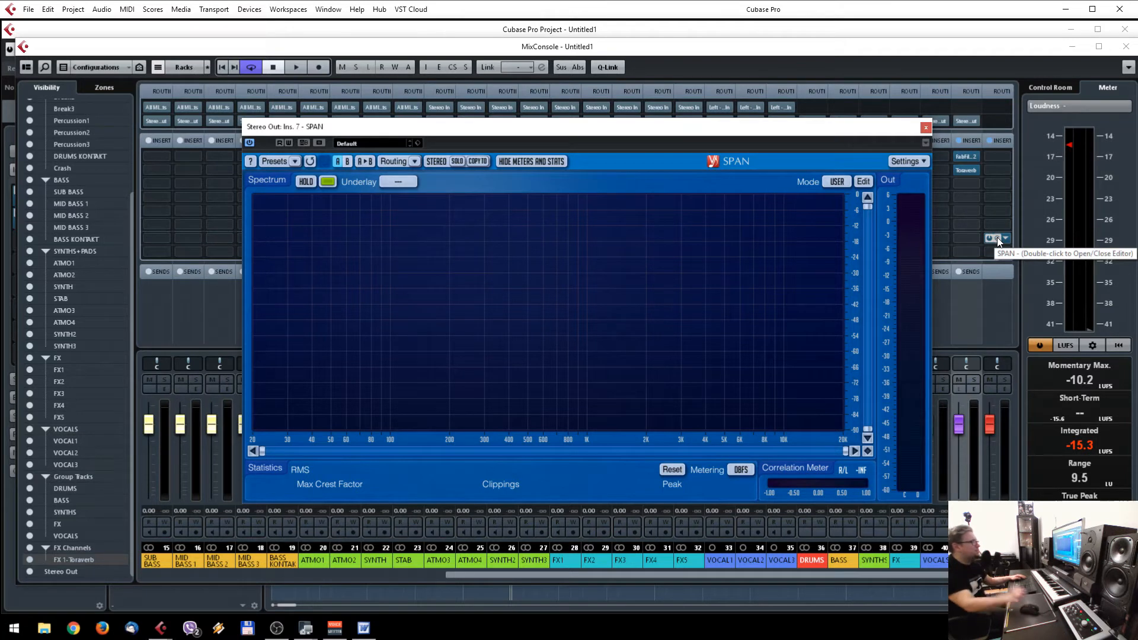
click(925, 128)
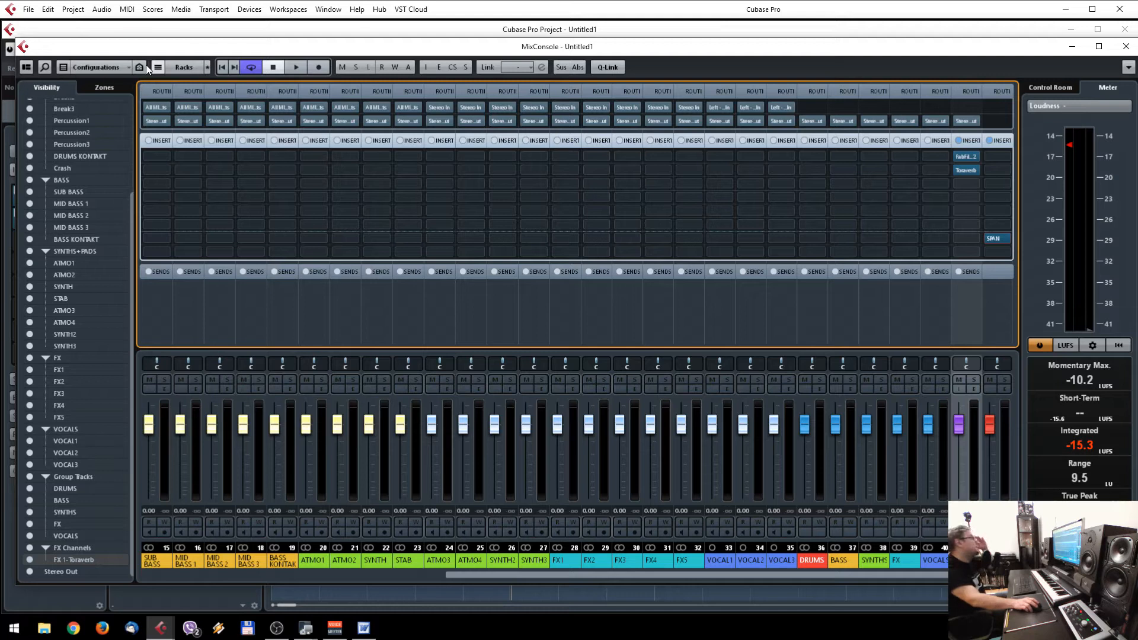
Step: Hide the mixer's Control Room/Meter section and show it again
click(24, 70)
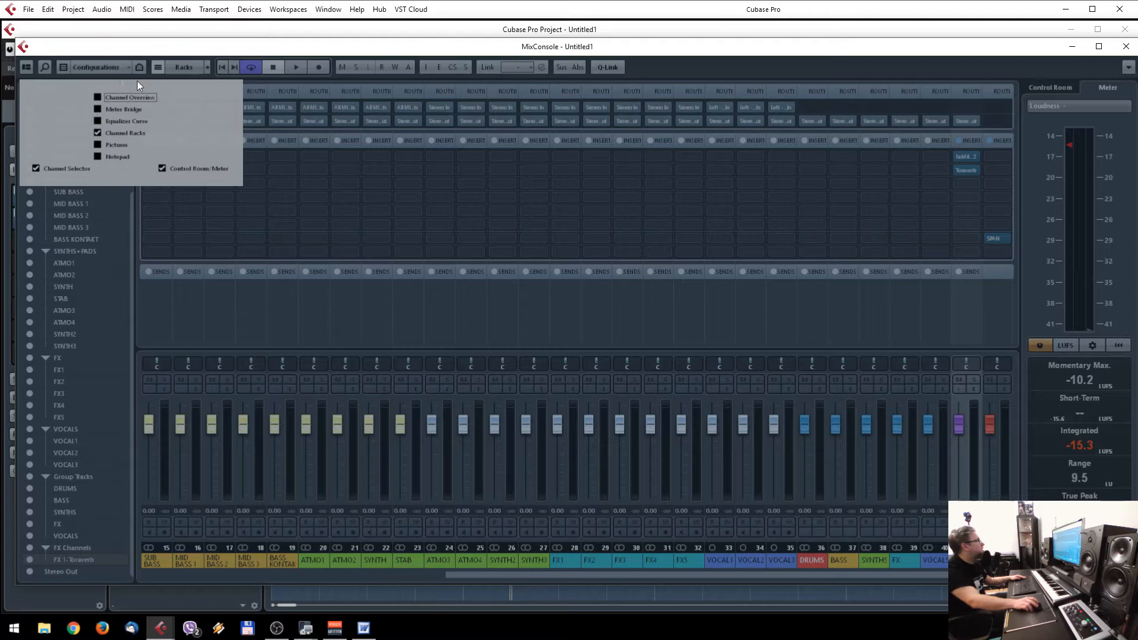
click(192, 170)
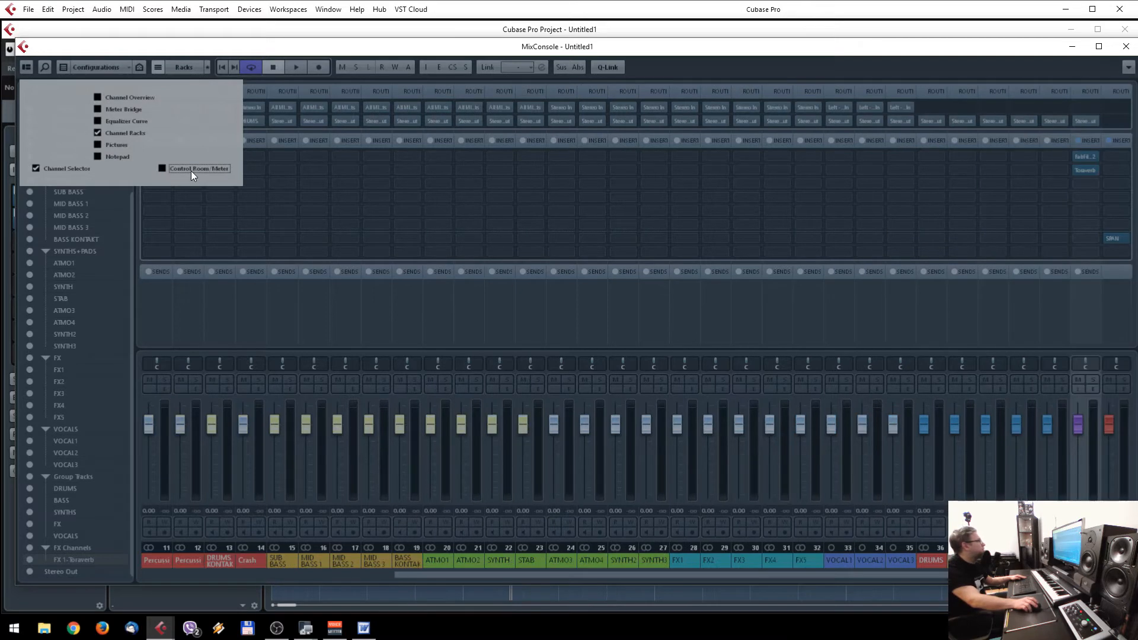
click(190, 170)
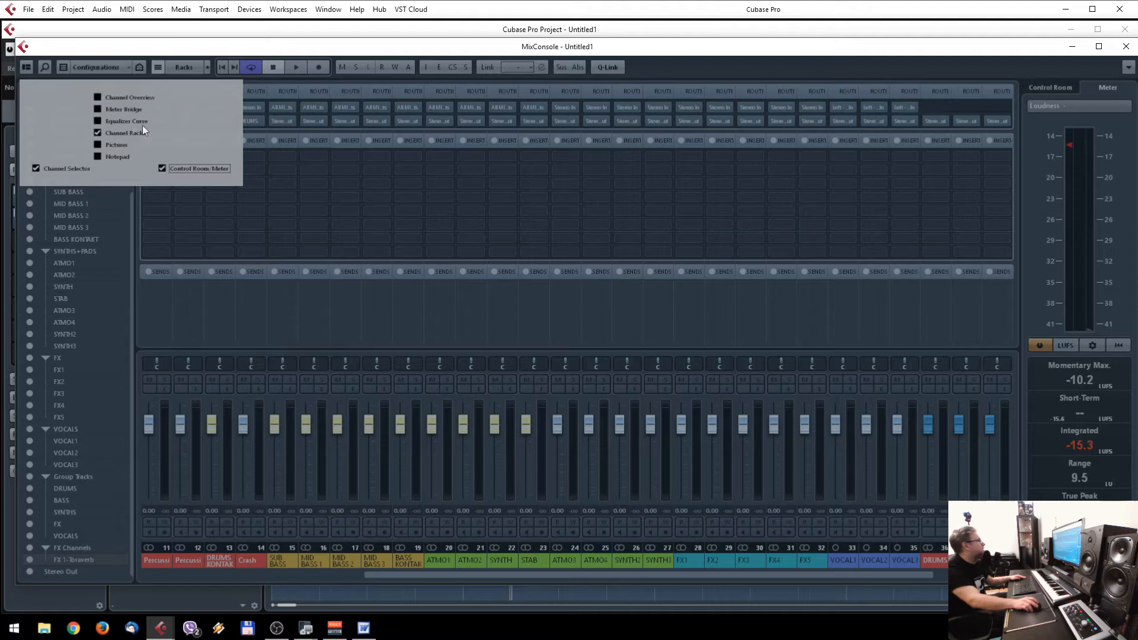
click(27, 66)
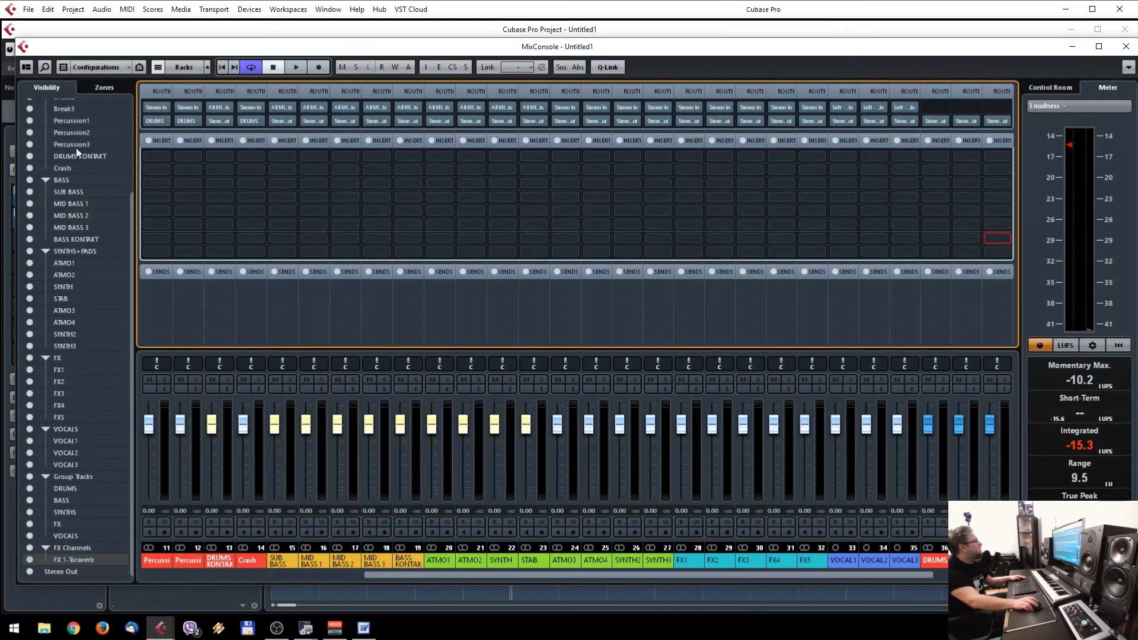
Step: Look through the mixer's channel visibility list and hide the Channel Selector section
scroll(77, 294, up, 3)
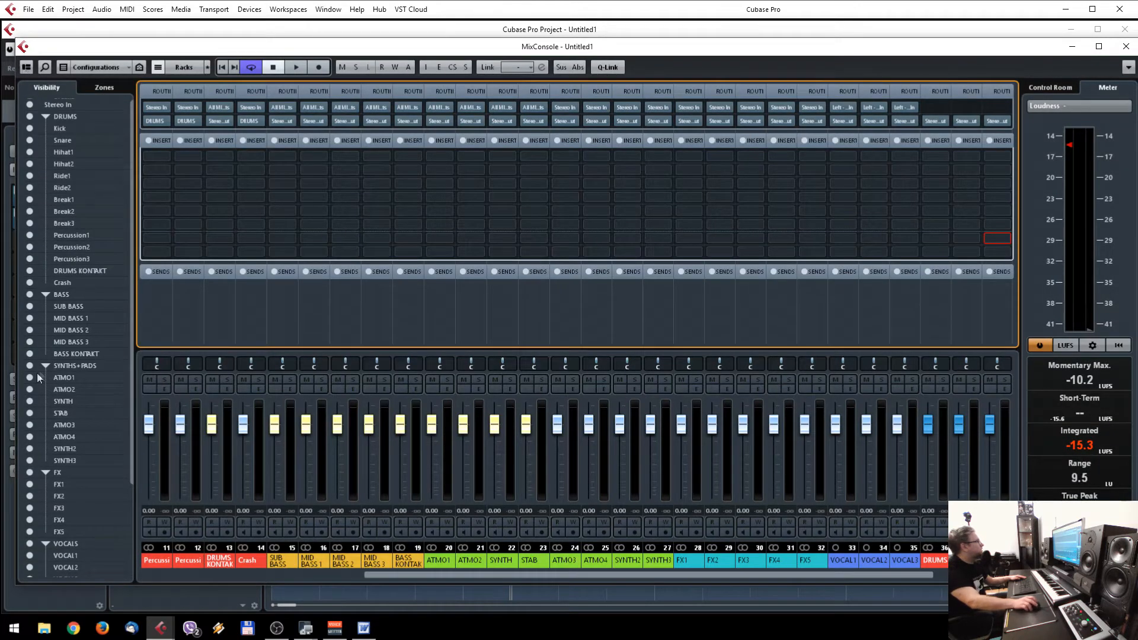
scroll(87, 418, down, 3)
scroll(90, 449, up, 3)
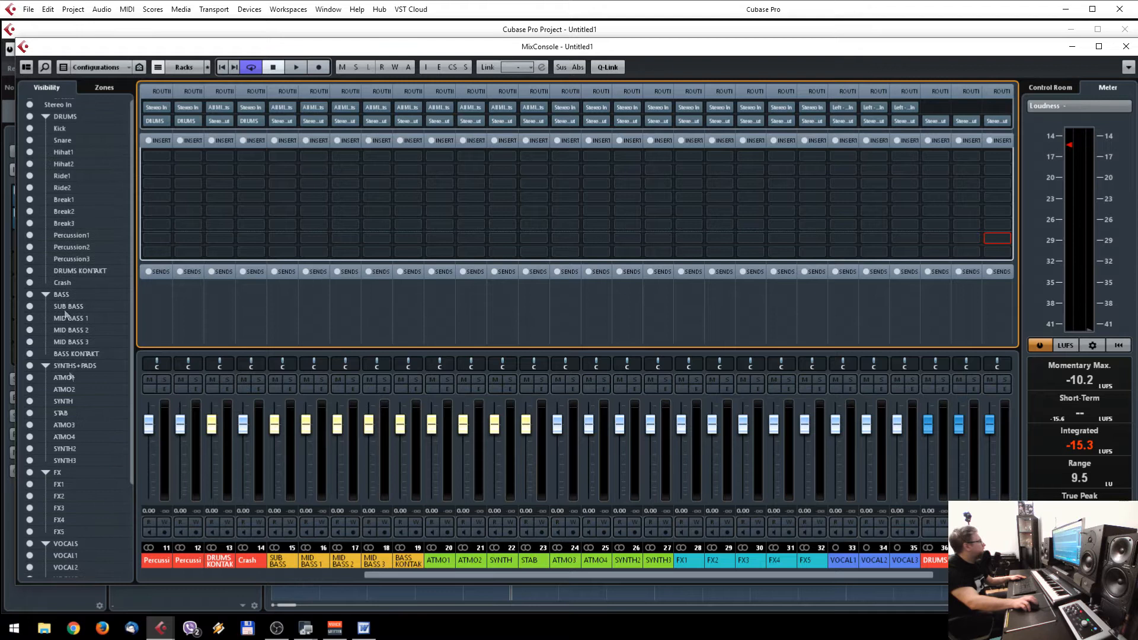
click(27, 66)
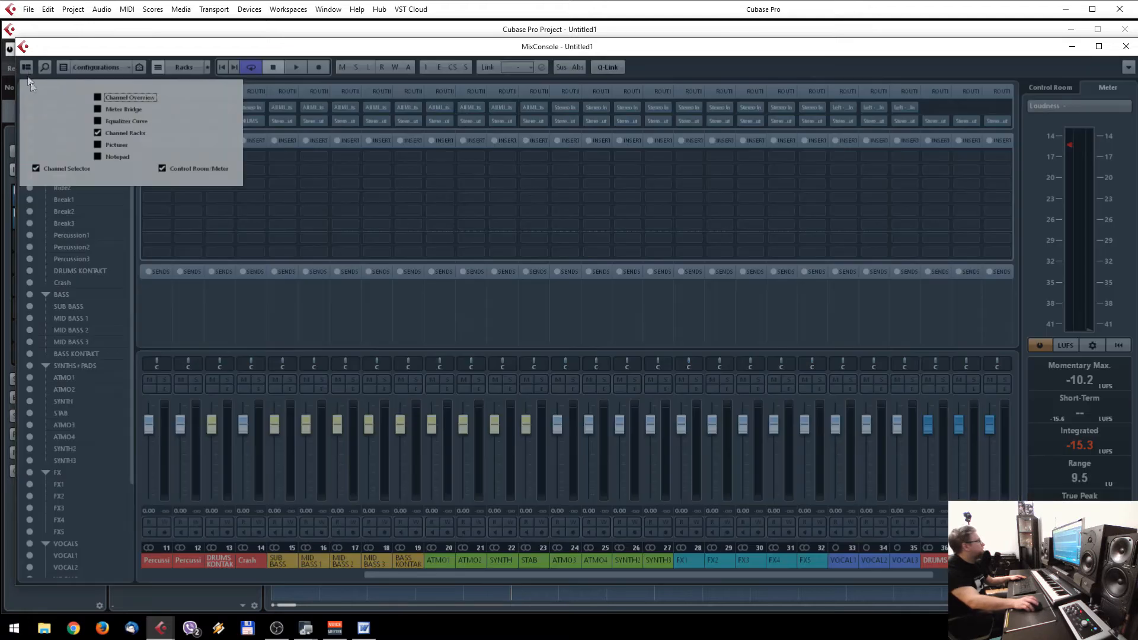
click(63, 168)
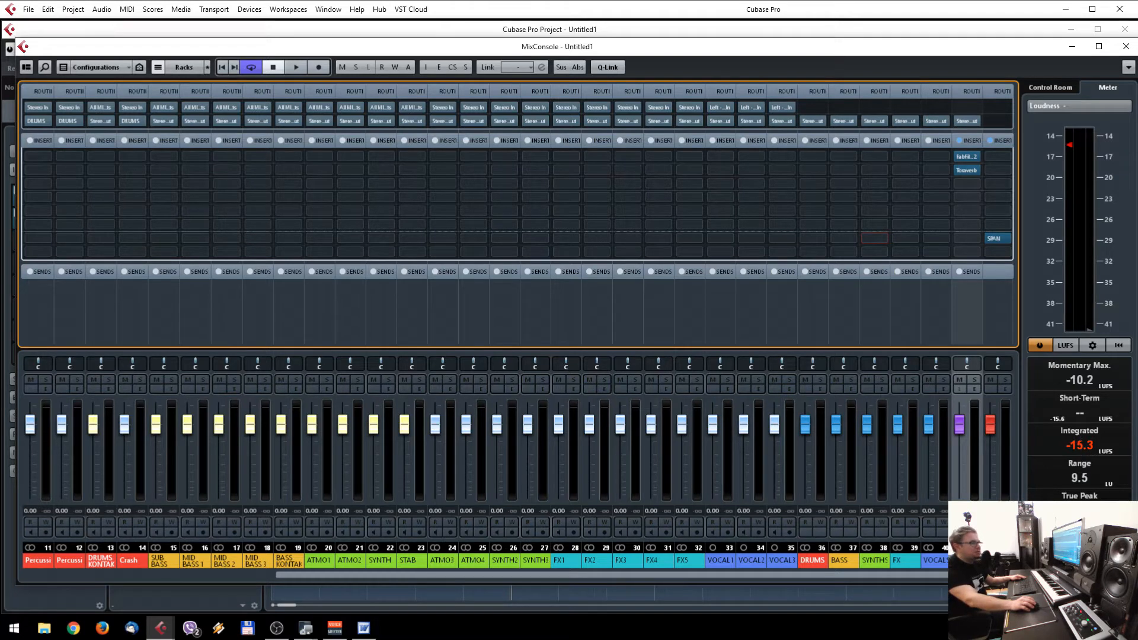
Step: Compare the Master and Loudness meter displays, return to Loudness and close the MixConsole
click(1075, 432)
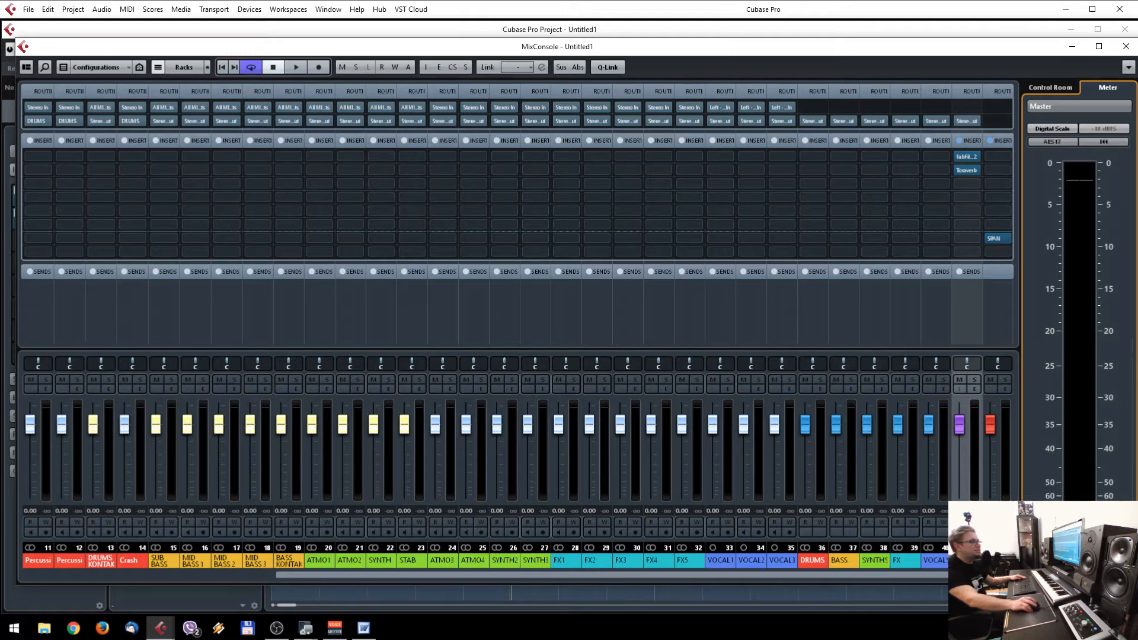
click(1106, 576)
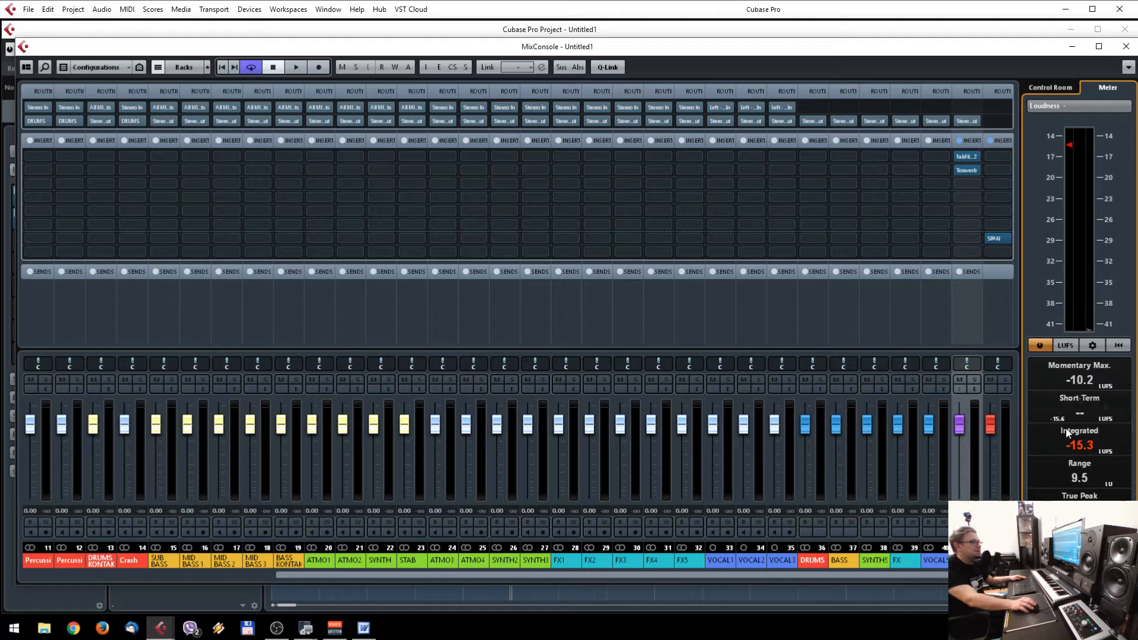
key(F3)
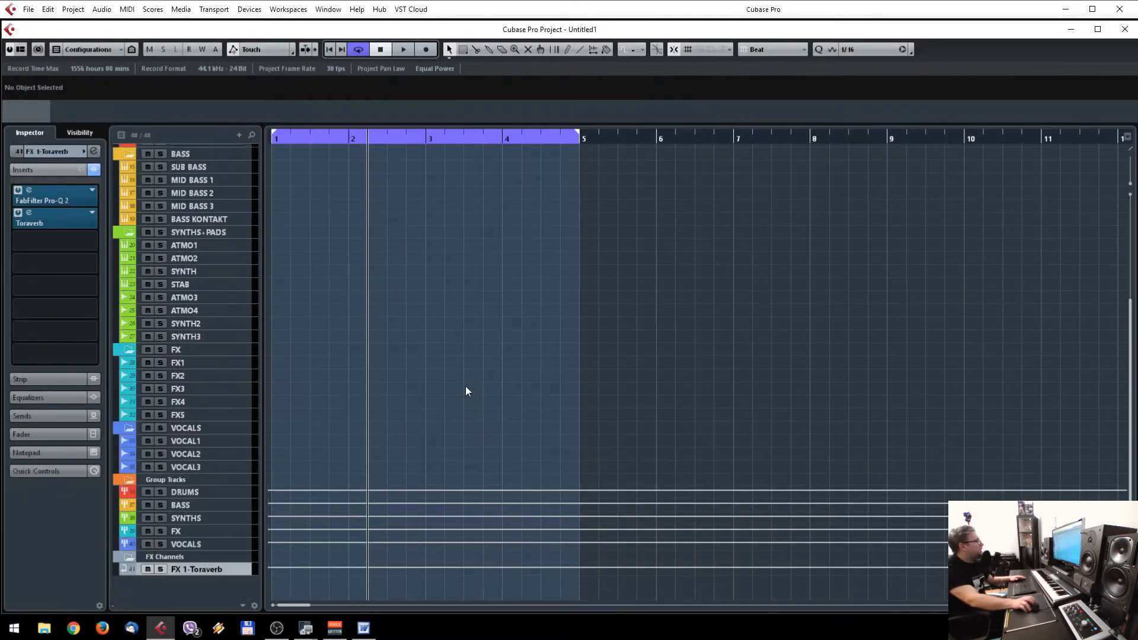
Step: Show and hide the Transport panel, and open and close the MixConsole
key(h)
key(F2)
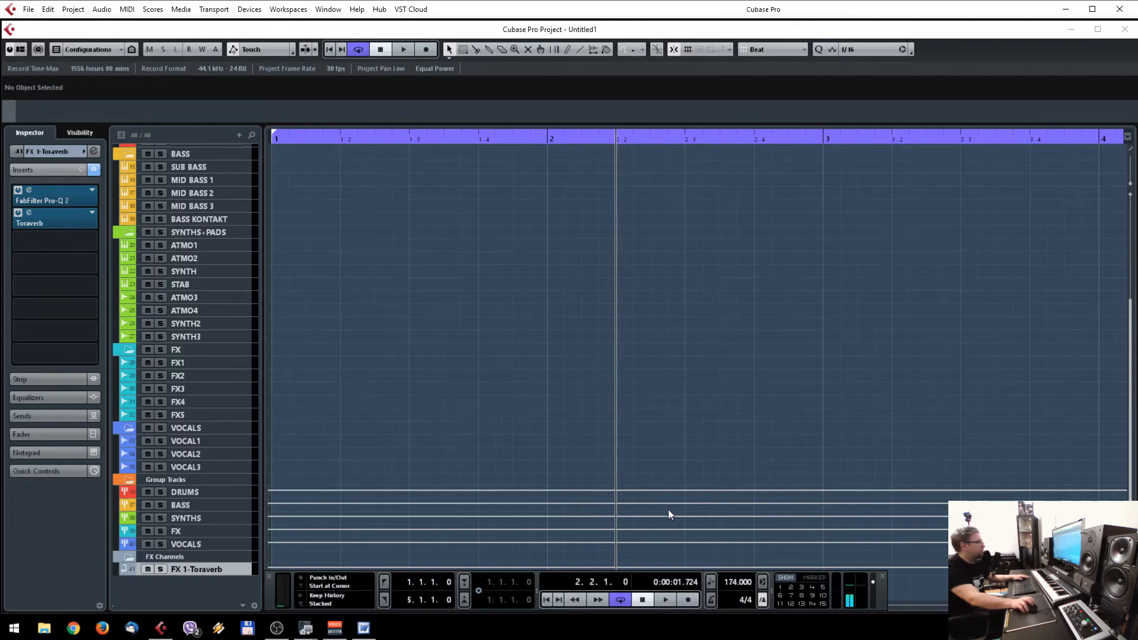
key(F2)
scroll(634, 471, up, 10)
key(F3)
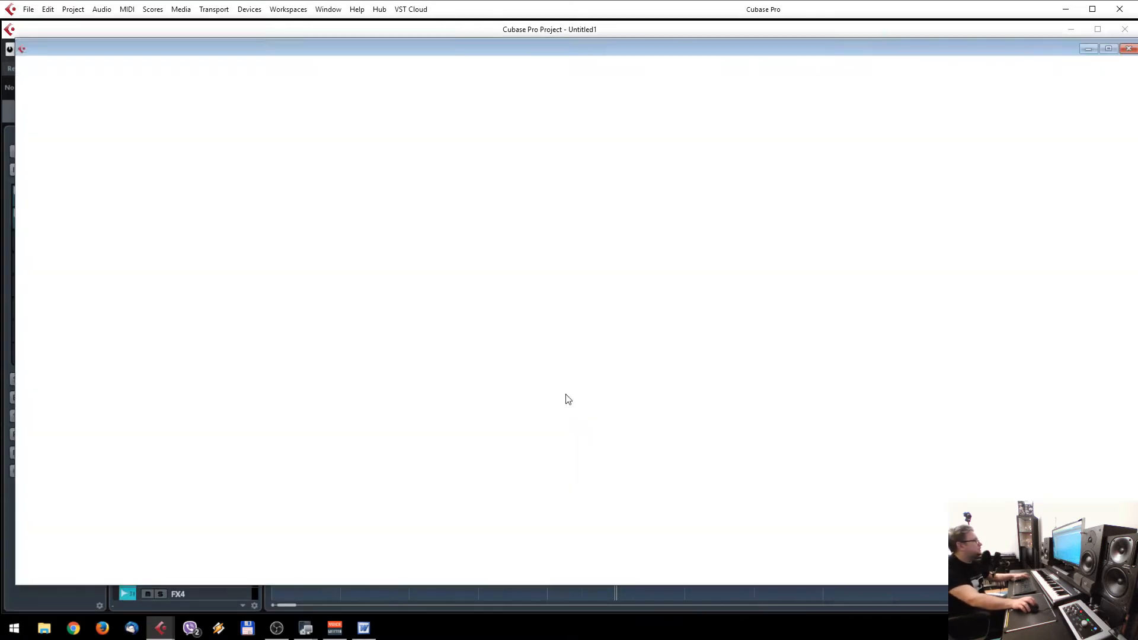
key(F3)
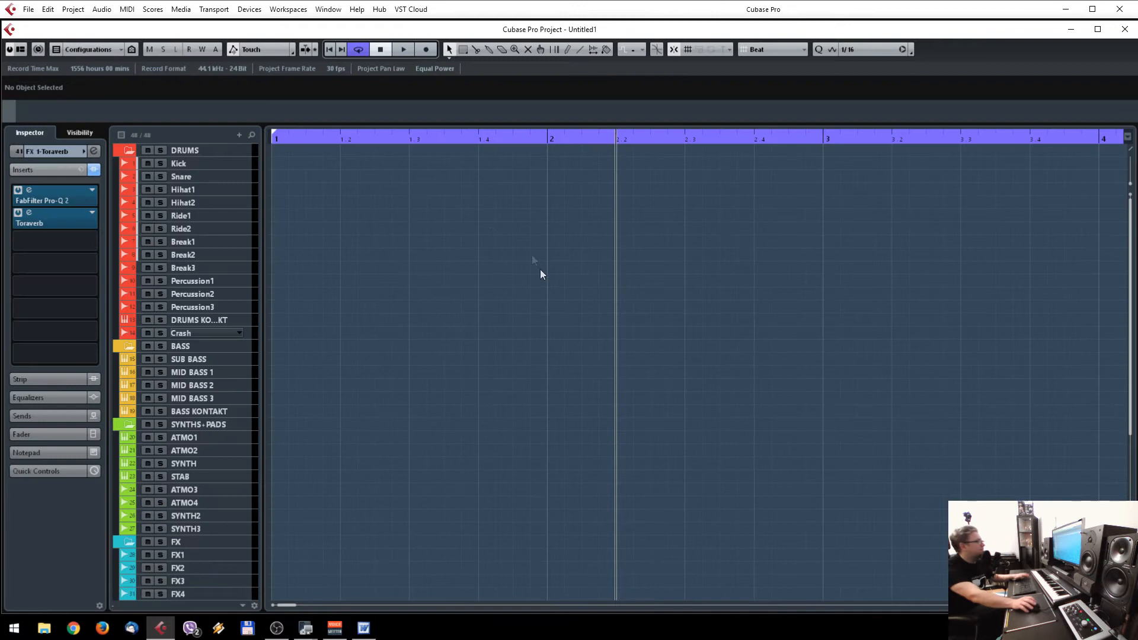
key(g)
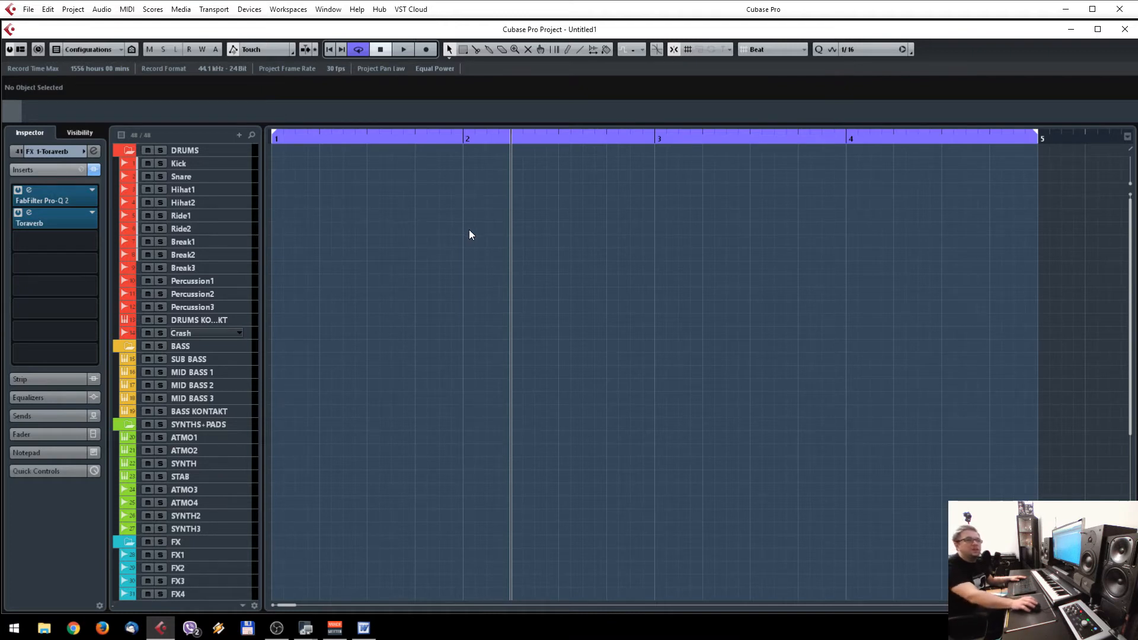
key(h)
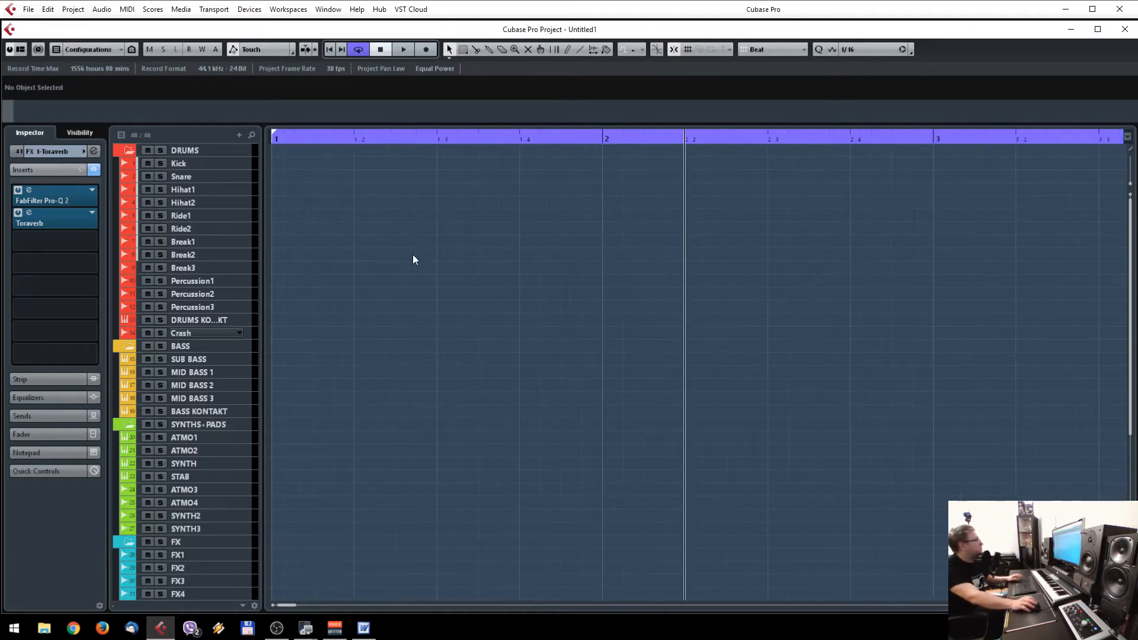
key(g)
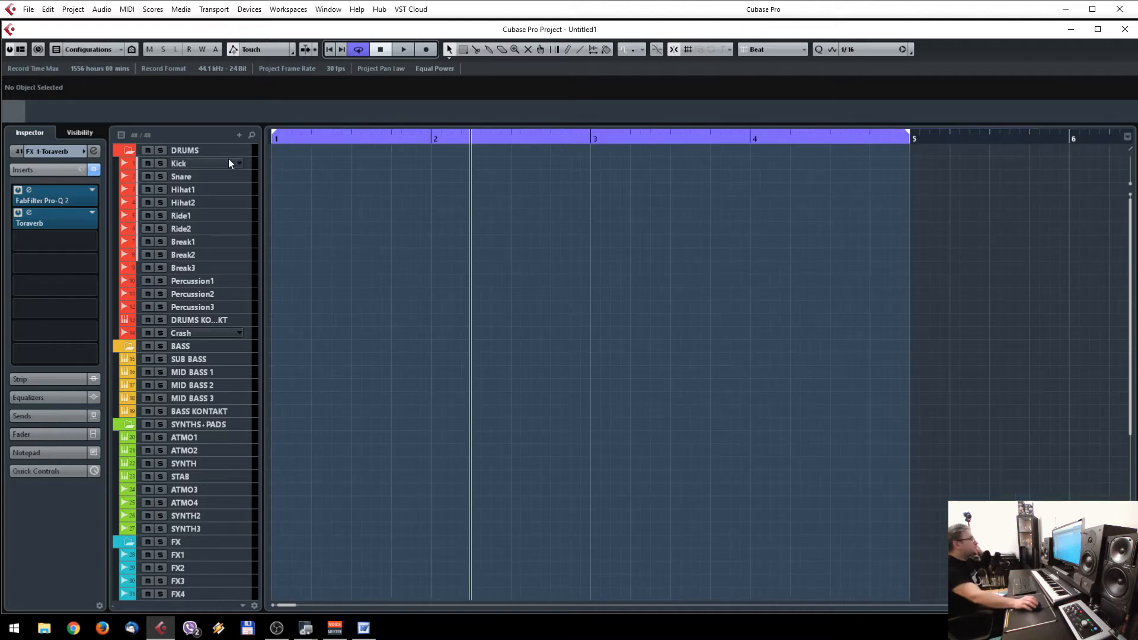
Step: Open the Key Commands settings, look through the command categories and close the dialog
click(28, 10)
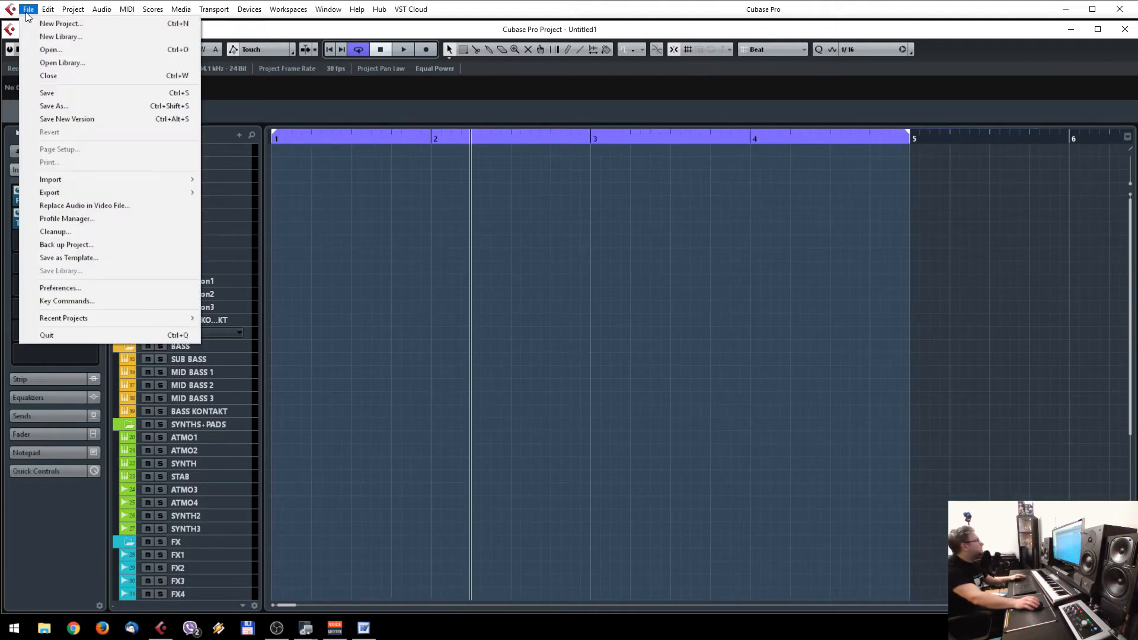
click(92, 300)
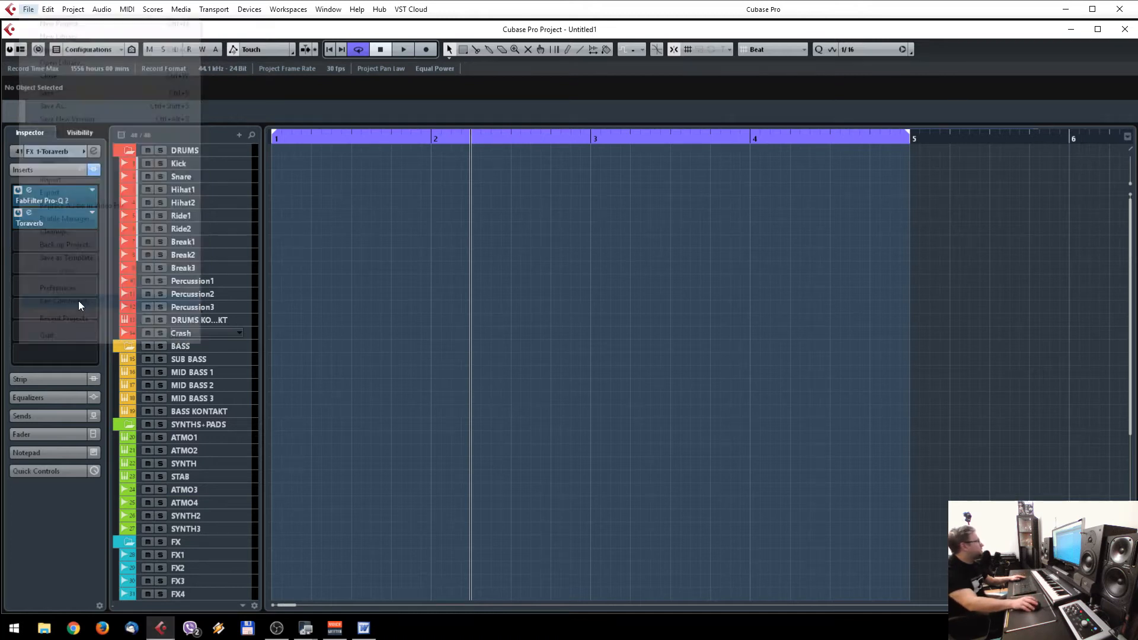
scroll(570, 379, up, 10)
scroll(551, 370, down, 20)
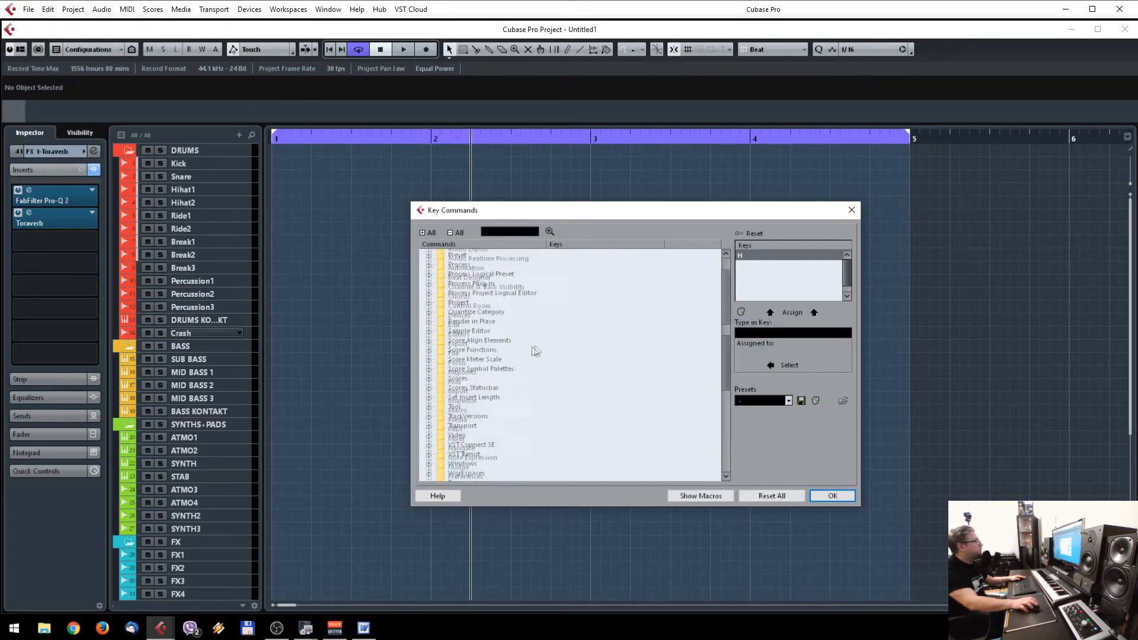
scroll(528, 374, up, 10)
click(831, 494)
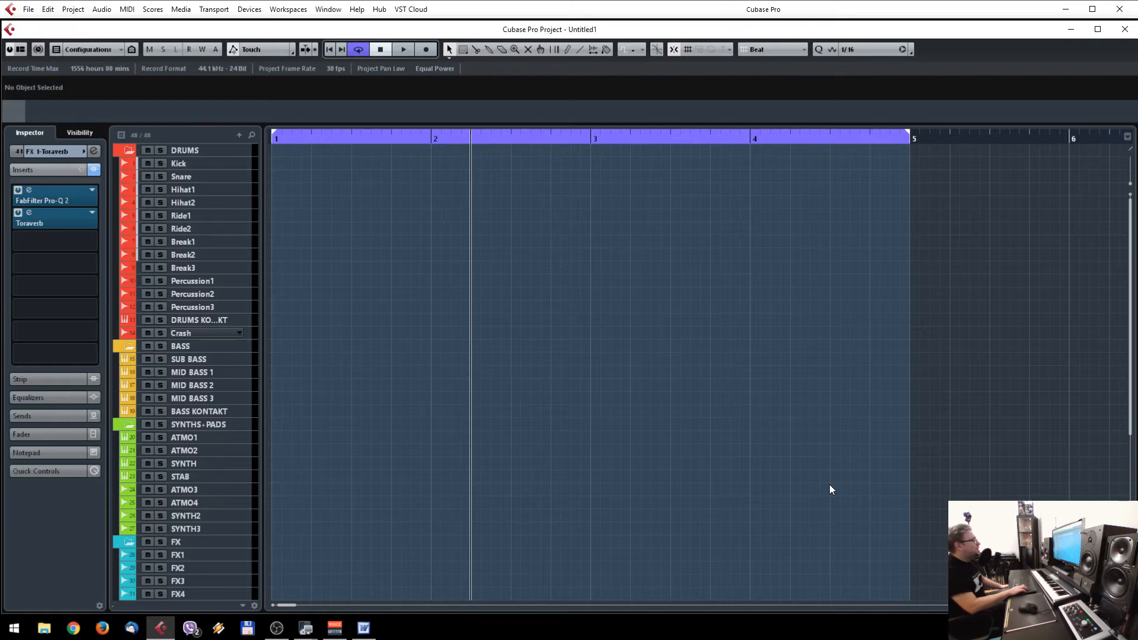
Step: Check the Kick track's version options and look through the insert effects available in its channel settings
click(240, 161)
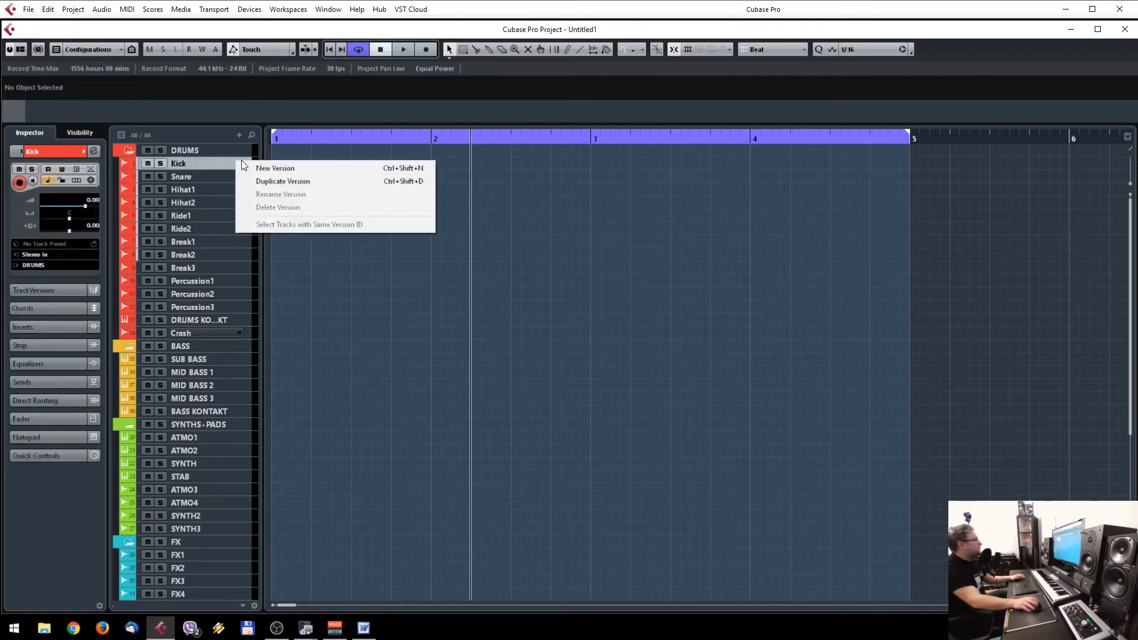
click(227, 166)
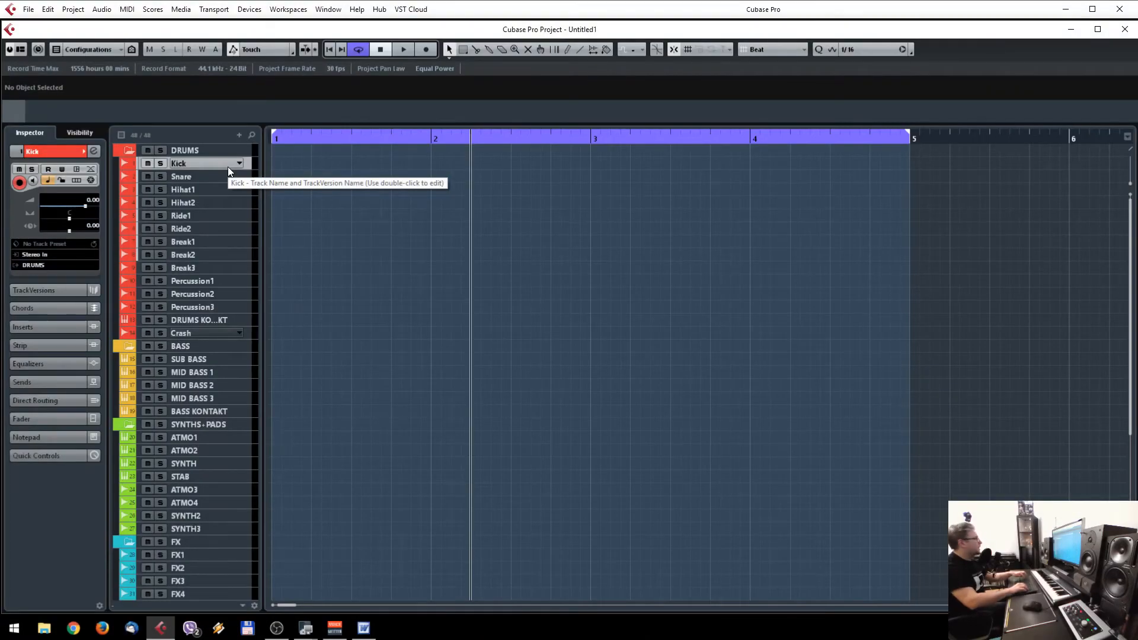
key(e)
key(e)
key(e)
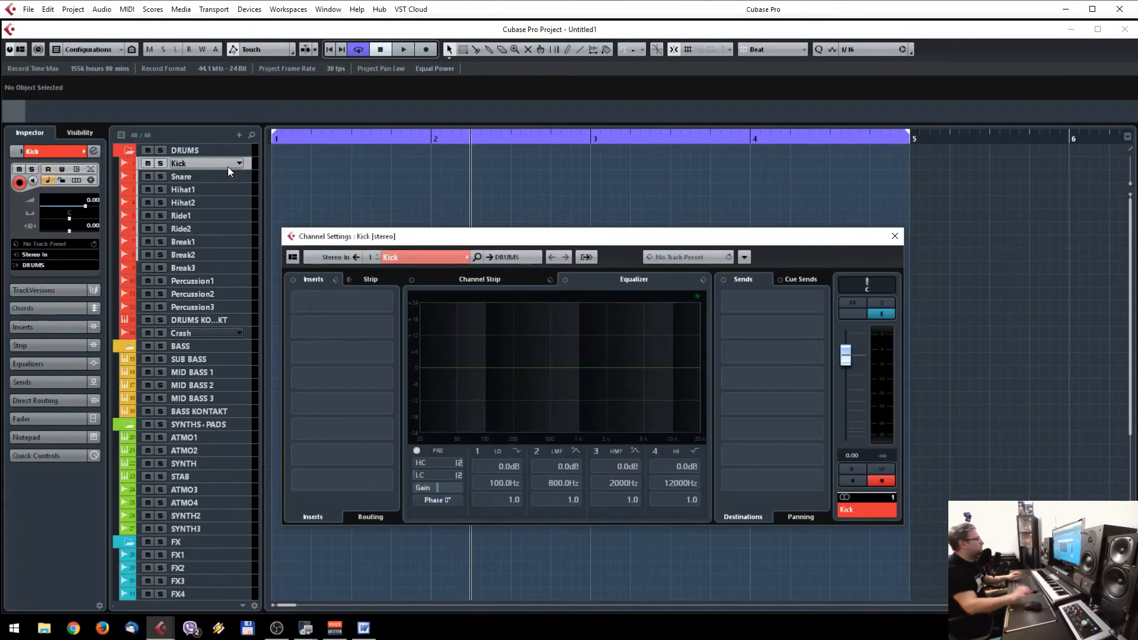
drag(625, 243, 614, 160)
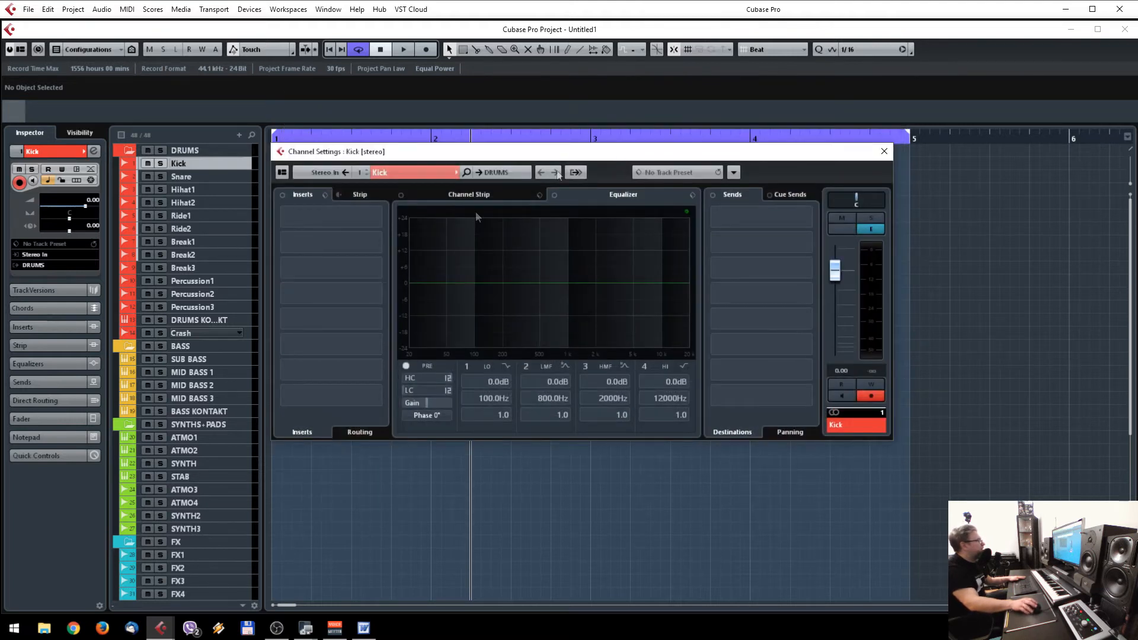
click(374, 217)
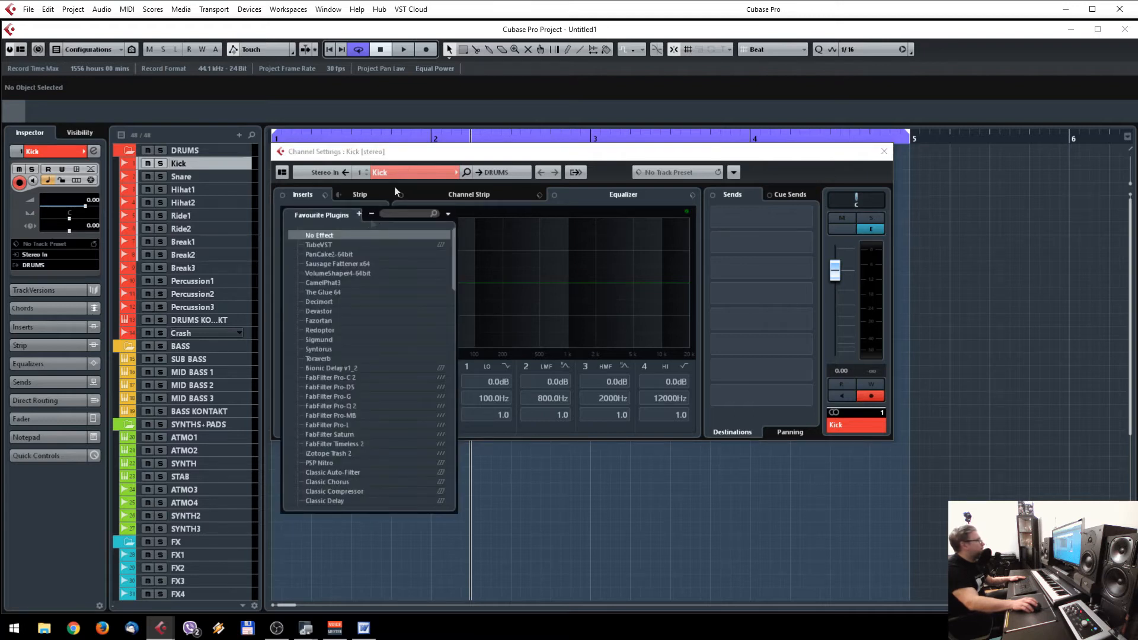
click(424, 151)
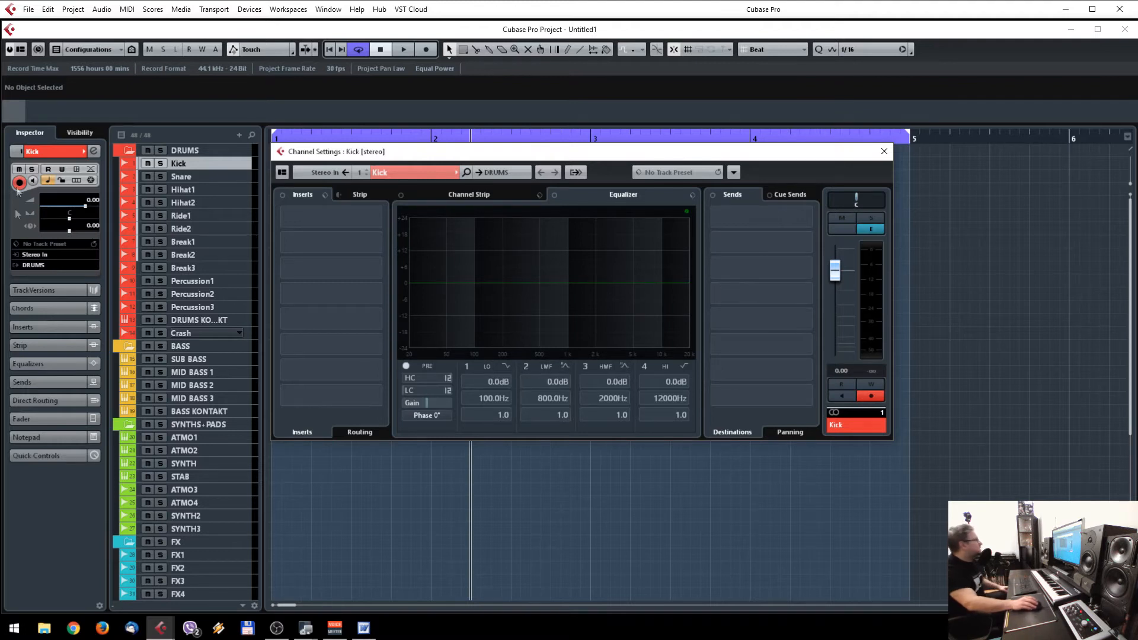
Step: Toggle the Kick track's channel settings window open and closed, leaving it closed
click(93, 152)
click(93, 151)
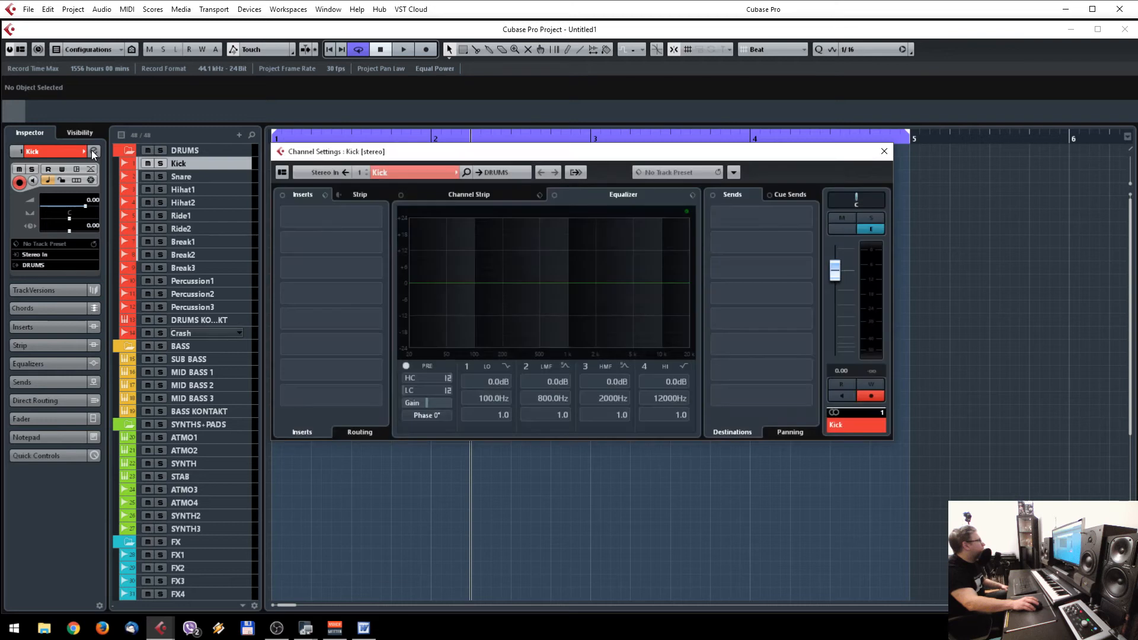
click(93, 152)
click(93, 152)
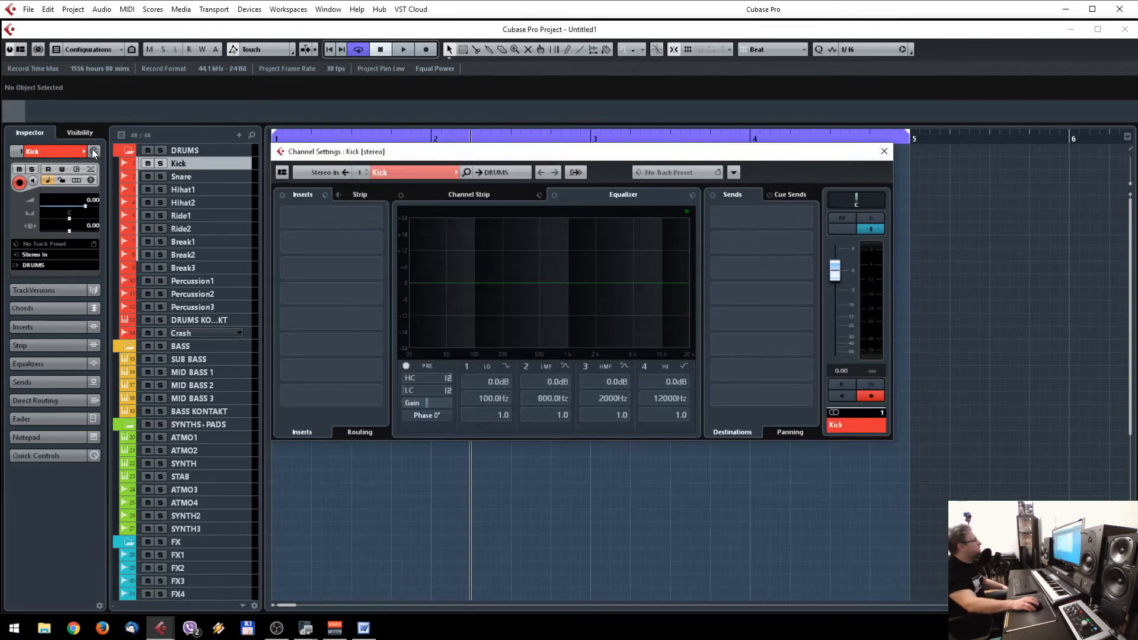
click(93, 152)
Step: Open the Kontakt instrument of the DRUMS KONTAKT track, set its window aside, and toggle it closed and open
click(219, 320)
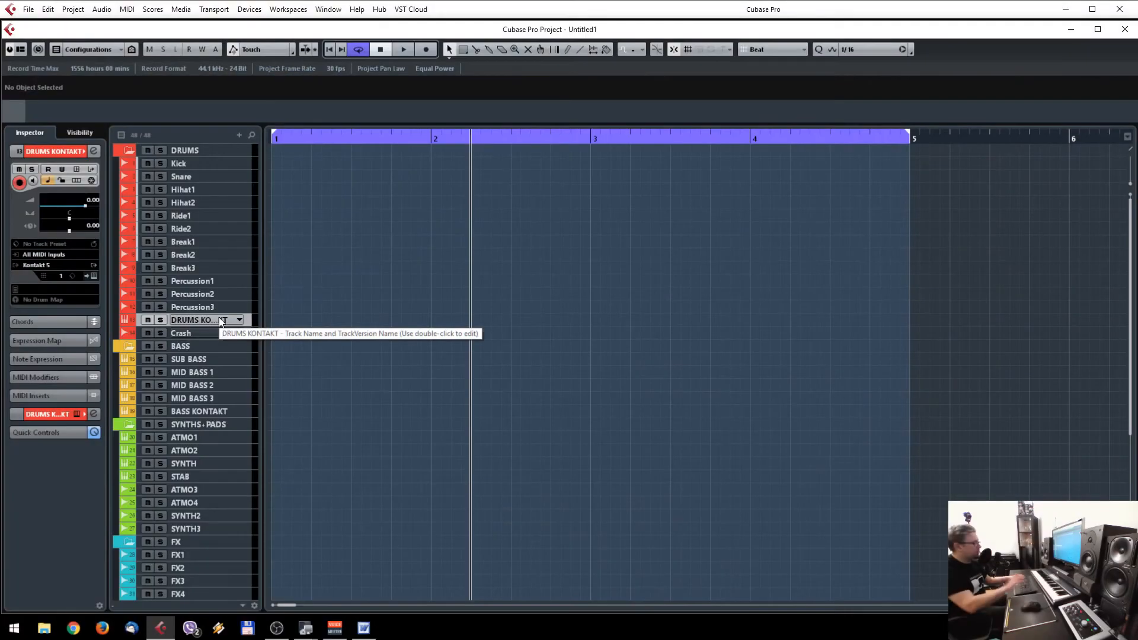
key(F11)
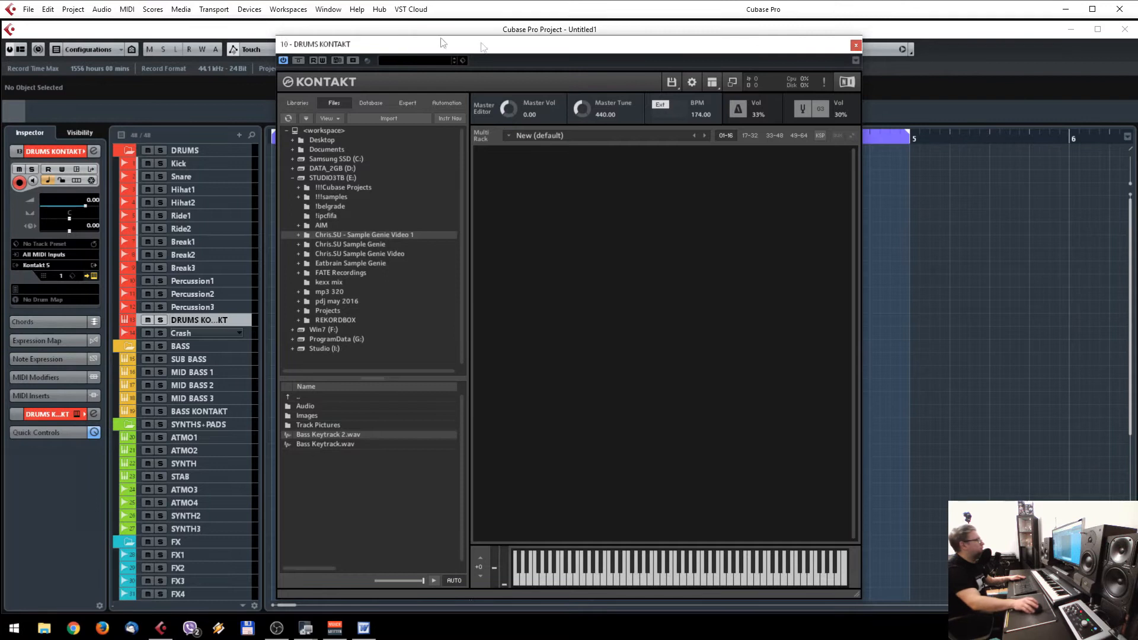
drag(491, 45, 739, 34)
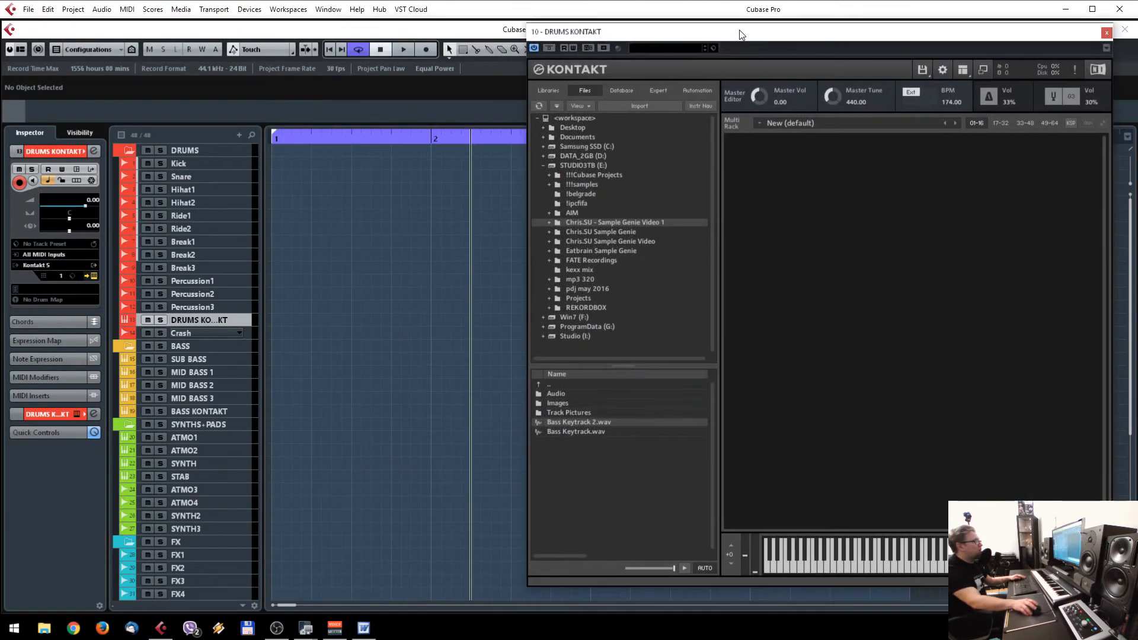
key(F11)
key(F11)
Step: Open the DRUMS KONTAKT channel settings, load Redoptor in the first insert slot and move the plug-in window aside
key(e)
drag(445, 133, 235, 121)
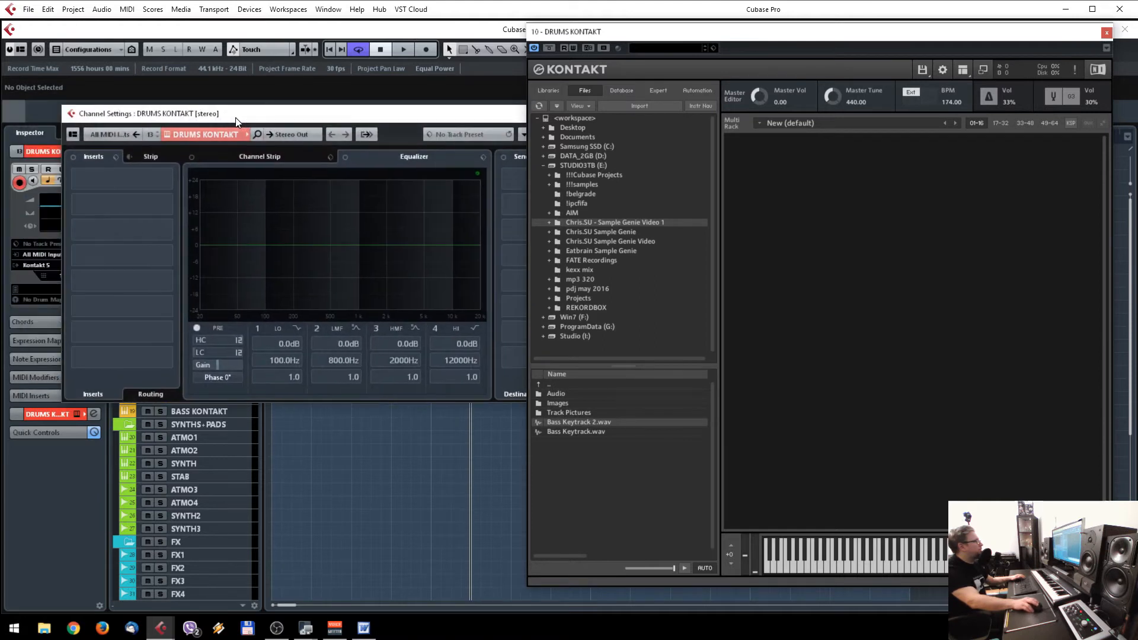
click(133, 178)
click(121, 292)
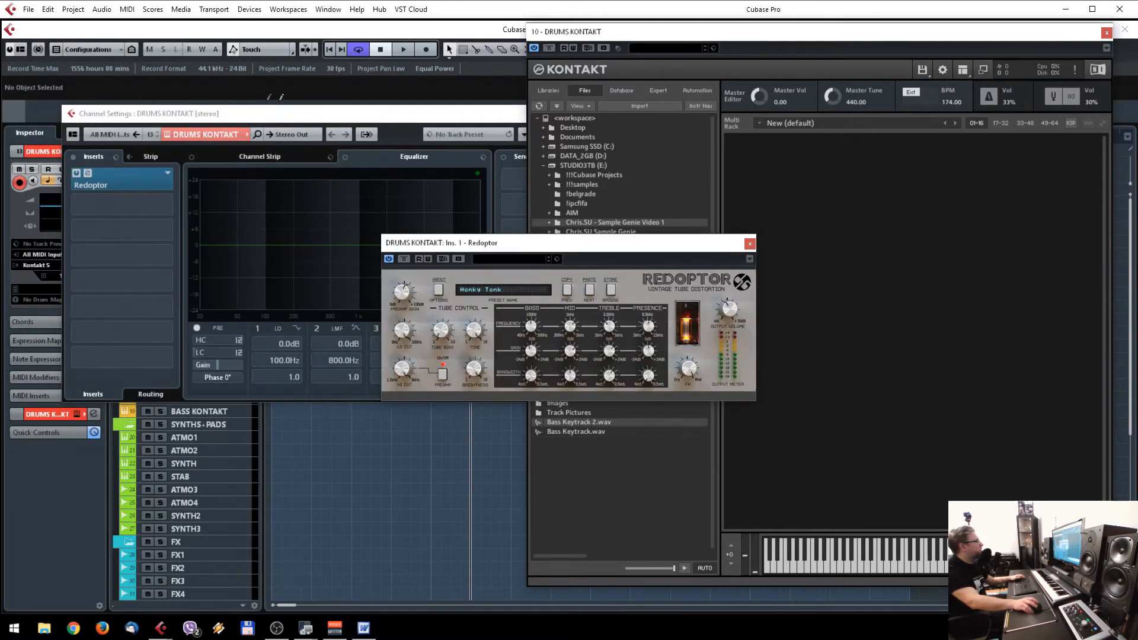
drag(533, 243, 242, 294)
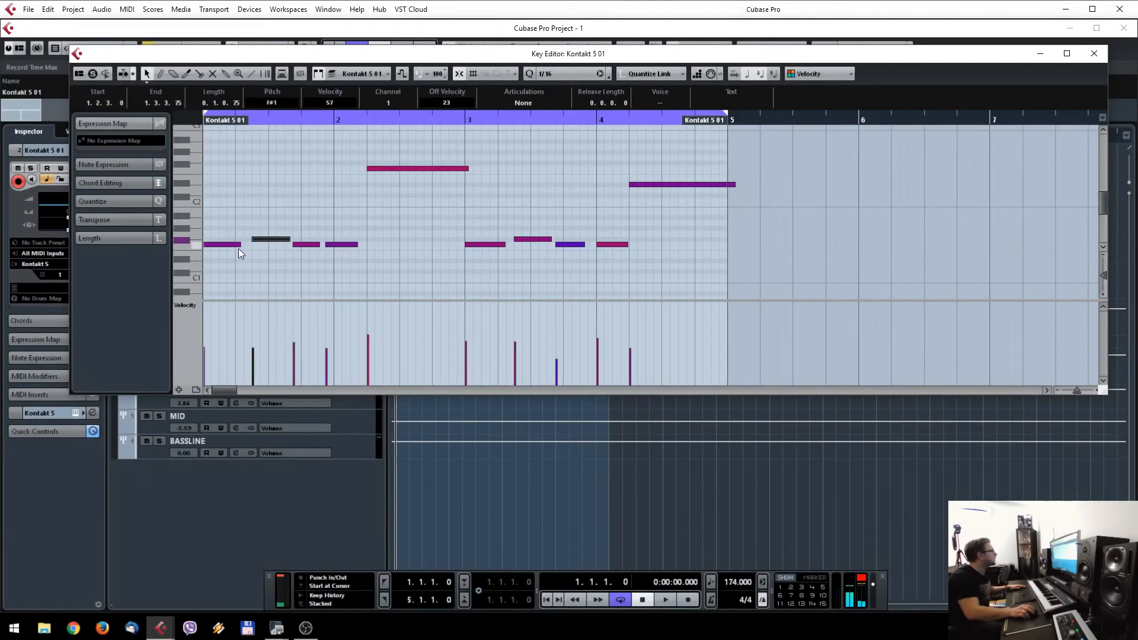
Step: In the Kontakt 5 01 part, move the third and fourth notes to 1.4.1.0 and 2.1.1.0 and adjust the opening notes' lengths
mouse_move(239, 245)
mouse_down()
mouse_move(358, 249)
mouse_move(249, 245)
mouse_up()
click(352, 247)
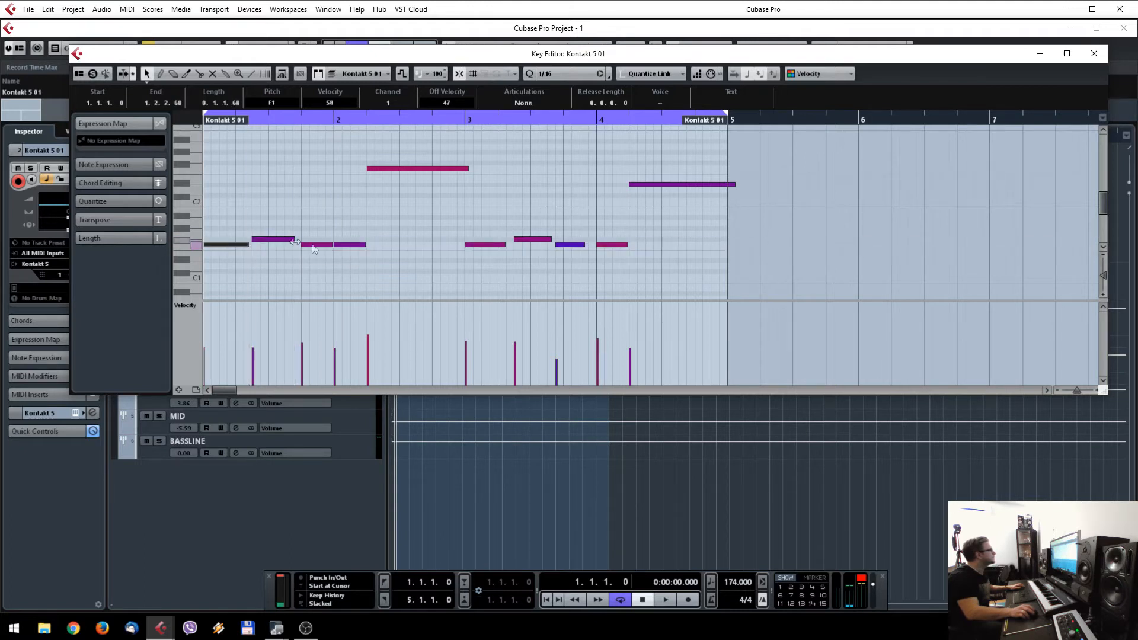
click(326, 246)
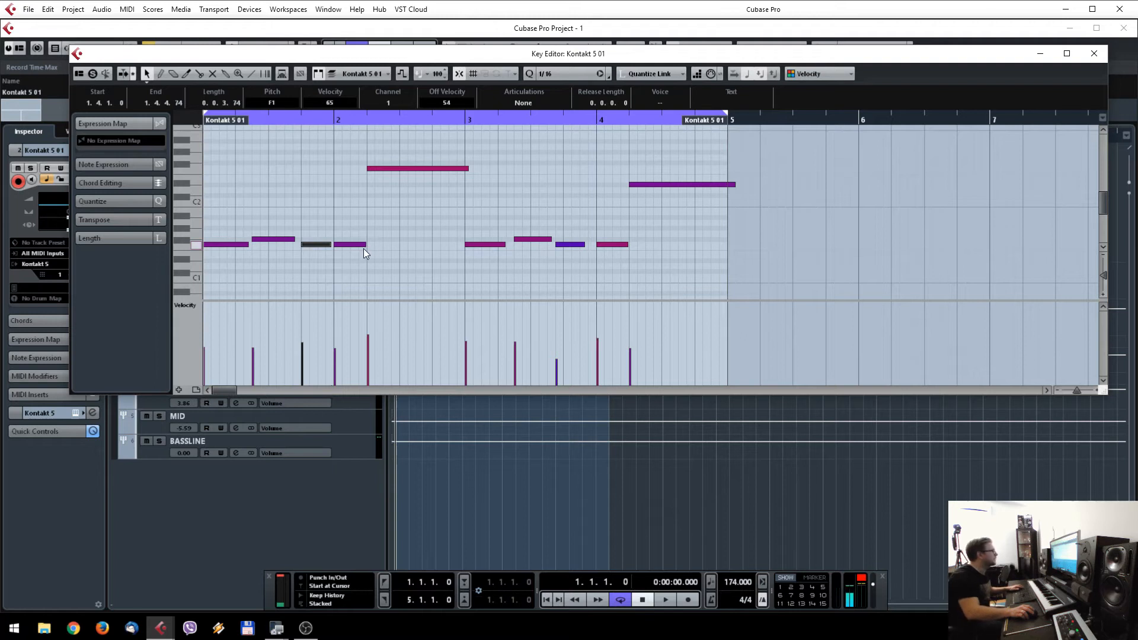
drag(363, 246, 362, 246)
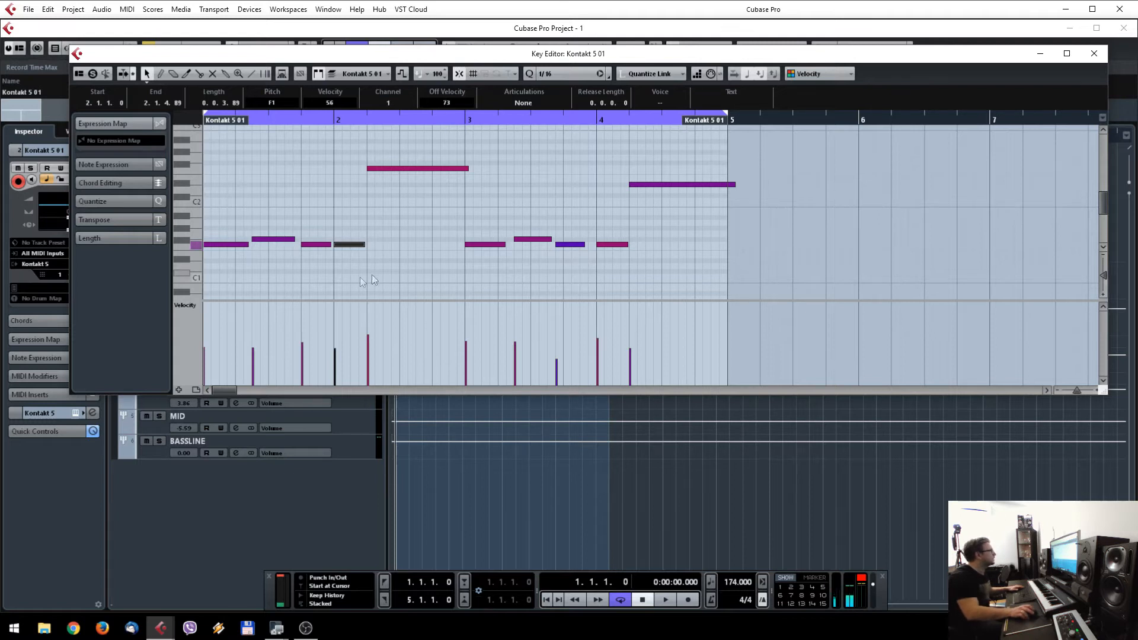
drag(463, 167, 460, 168)
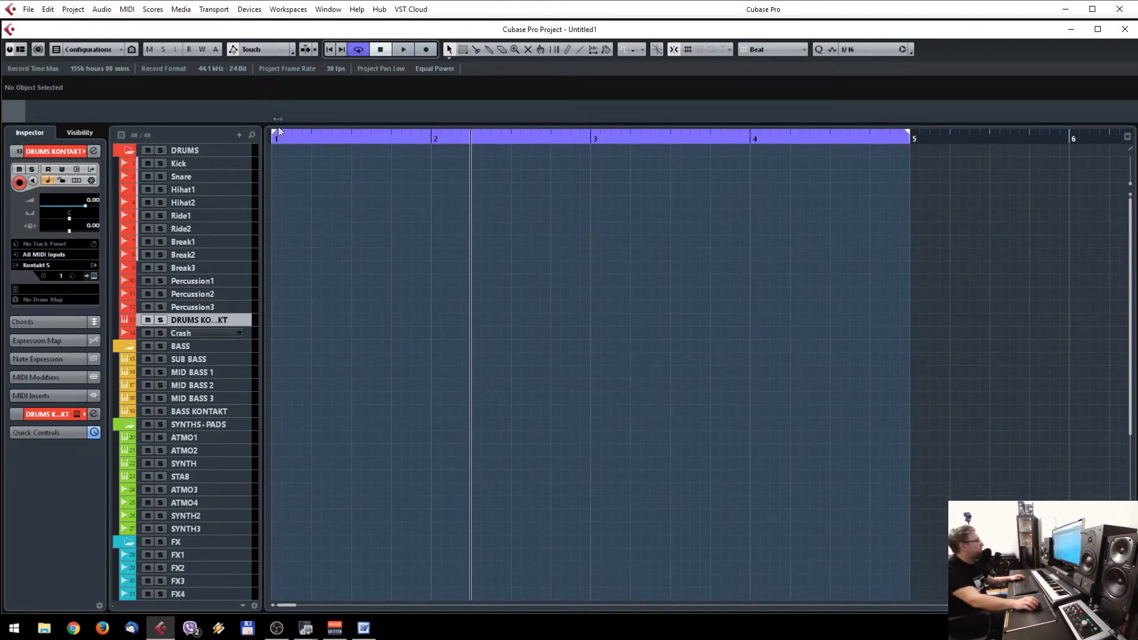
Step: Import Perc_CHRIS.SU_10_FS_BONGO from the Percussion folder and place it on the Percussion1 track at bar 1
click(237, 164)
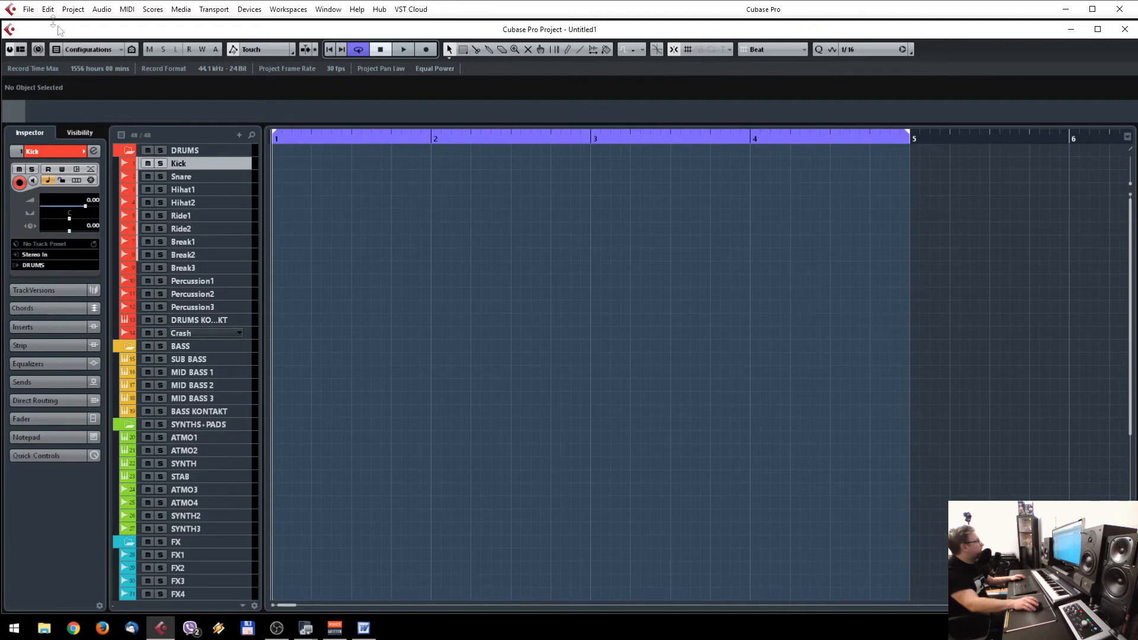
click(28, 10)
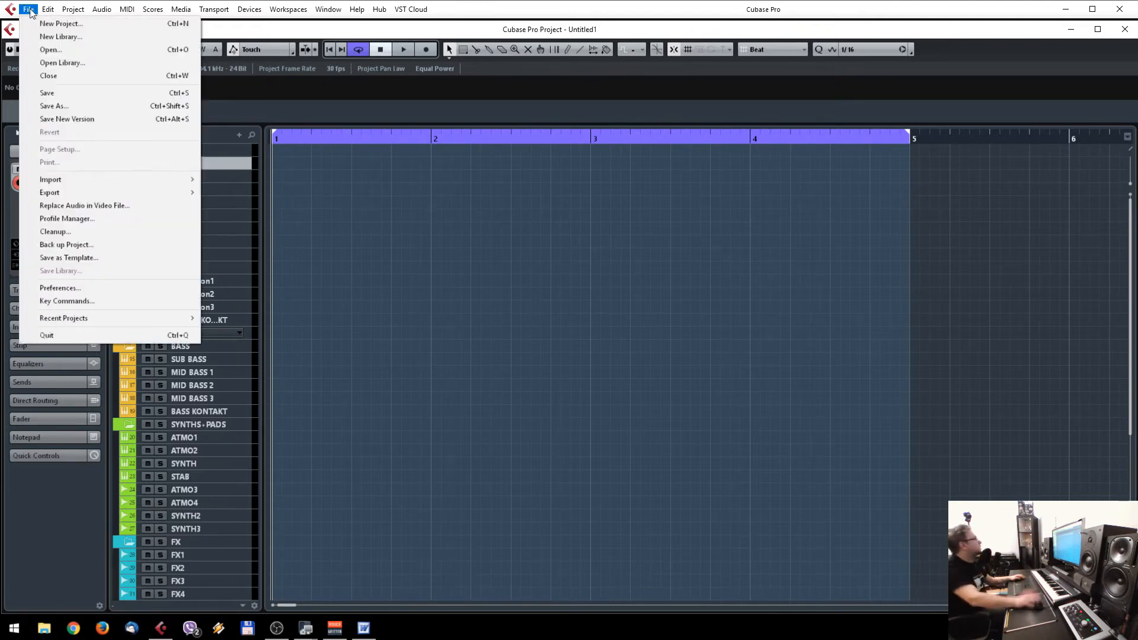
mouse_move(153, 179)
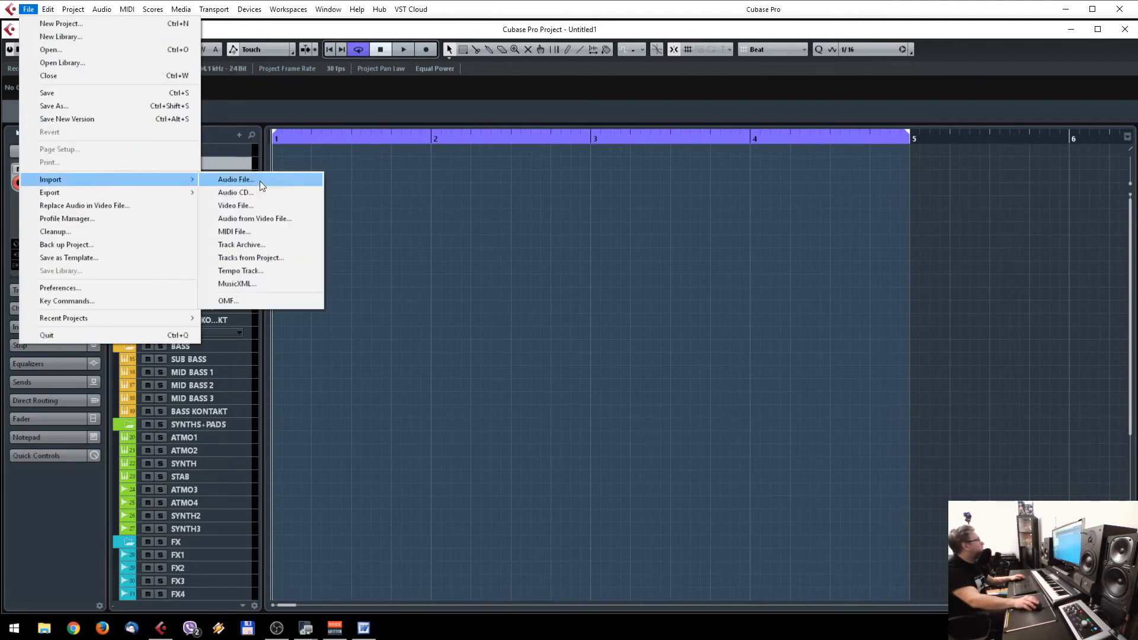
click(261, 183)
click(505, 444)
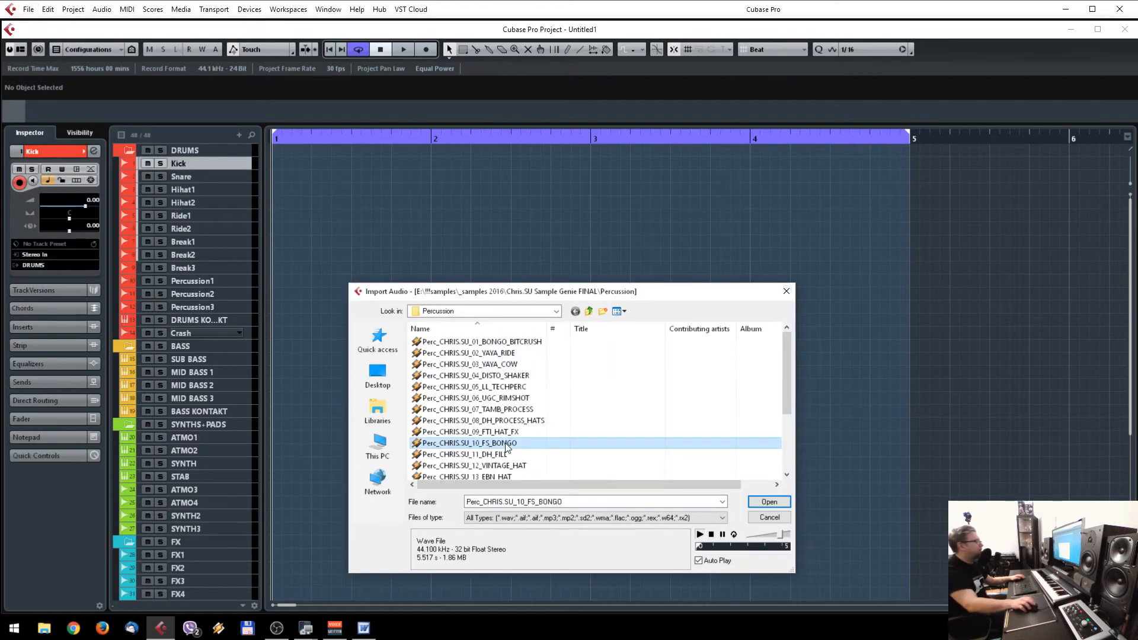
click(767, 502)
drag(335, 165, 302, 286)
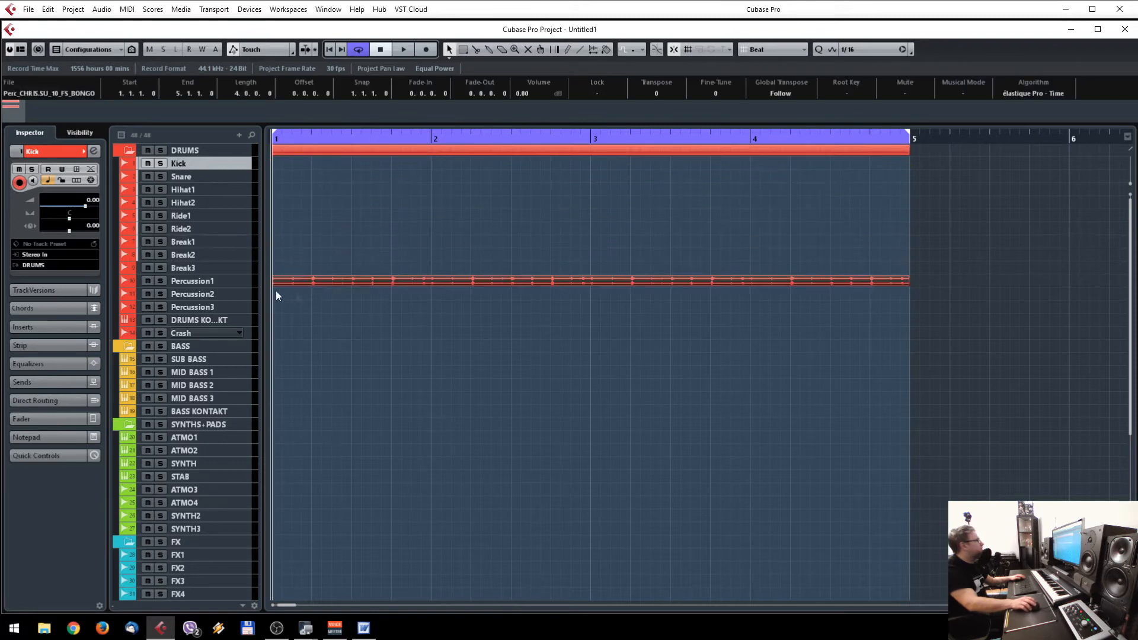
click(242, 282)
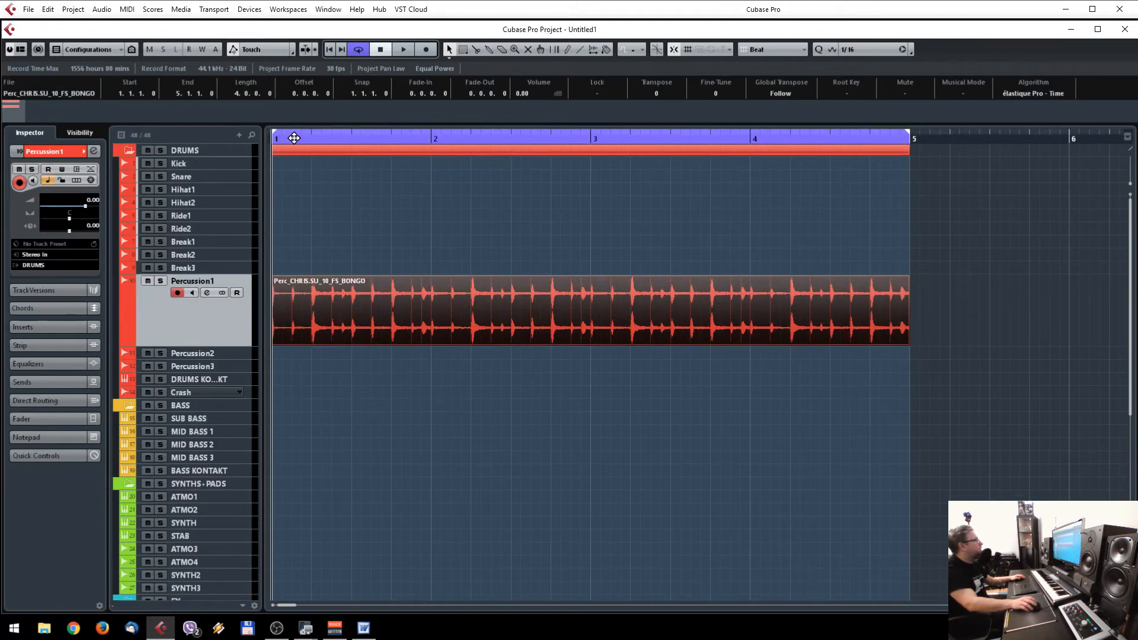
Step: Import Kick_CHRIS.SU_04_SOLAR from the Kick sample folder onto the Kick track at bar 1
click(239, 164)
click(26, 10)
mouse_move(119, 180)
click(225, 179)
click(588, 311)
double_click(441, 365)
click(448, 364)
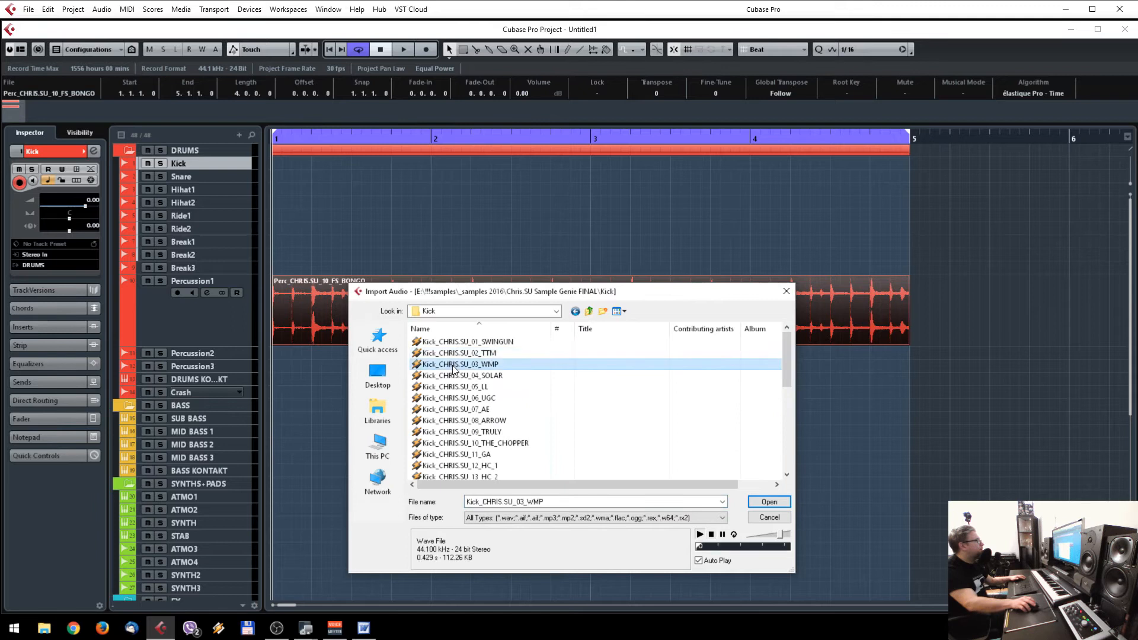
click(455, 375)
click(769, 502)
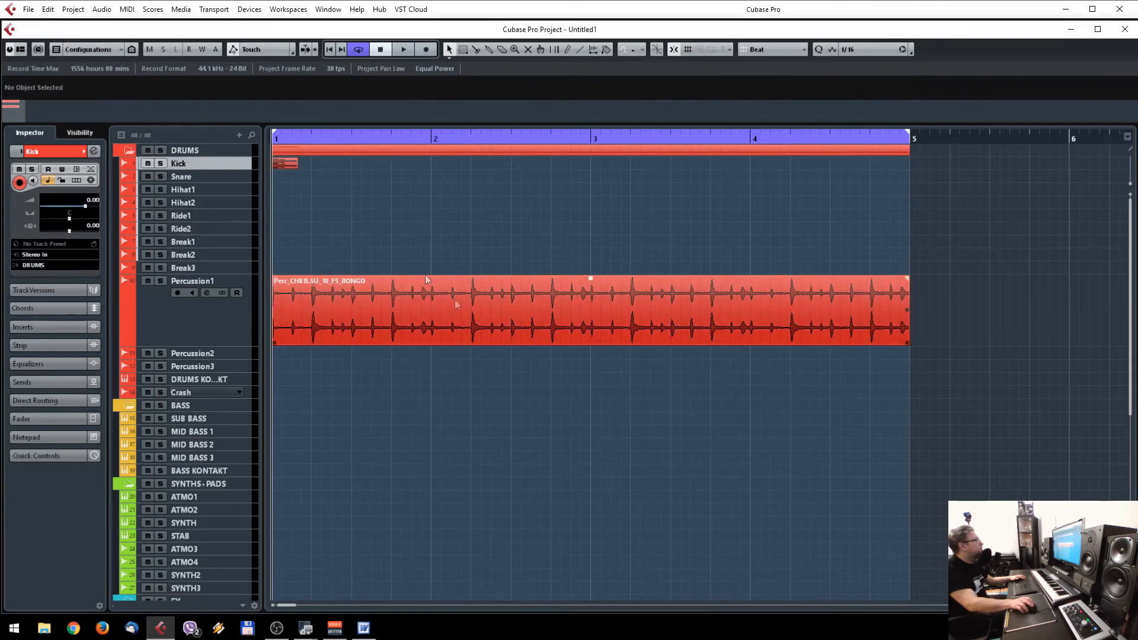
Step: Import Snare_CHRIS.SU_04_FF_SNARE from the Snare sample folder onto the Snare track
click(232, 180)
click(27, 9)
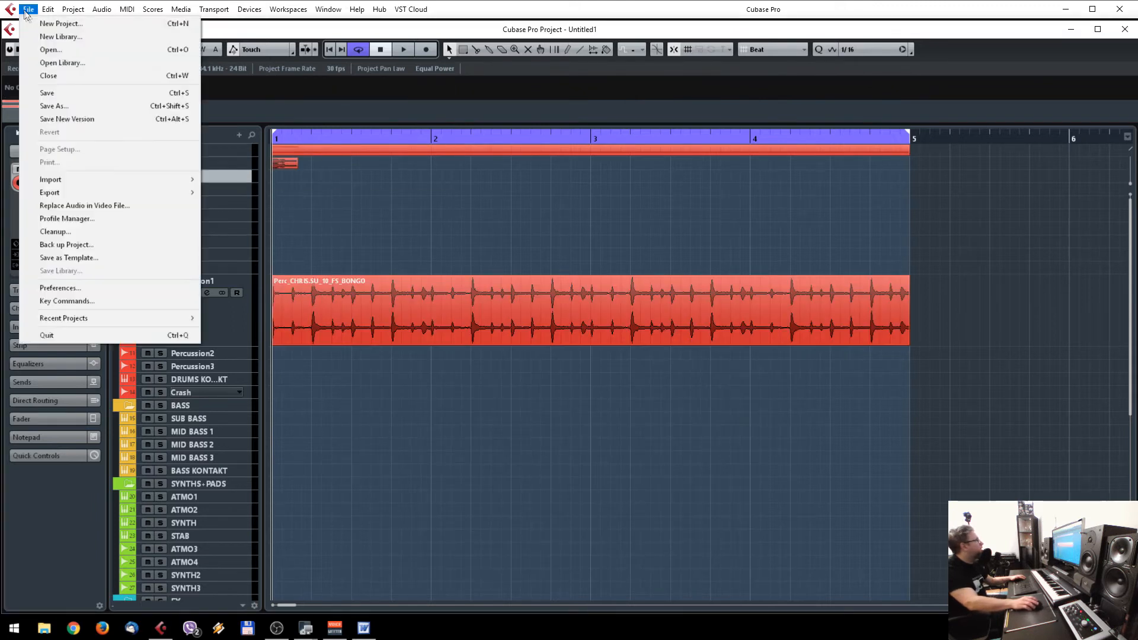
mouse_move(140, 178)
click(253, 180)
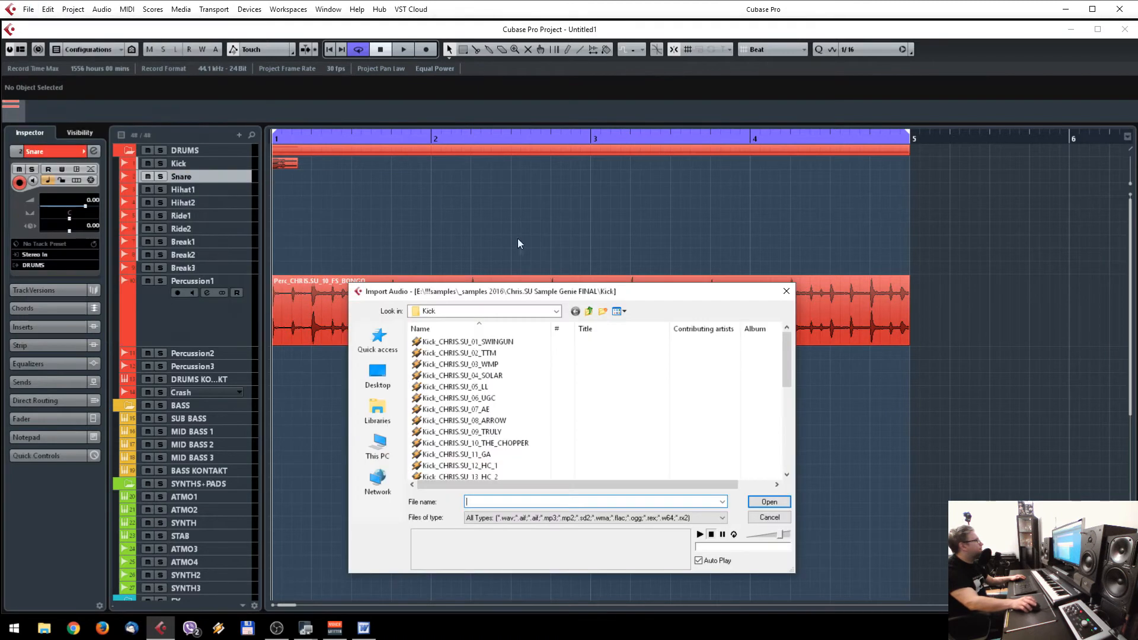
click(588, 311)
double_click(456, 409)
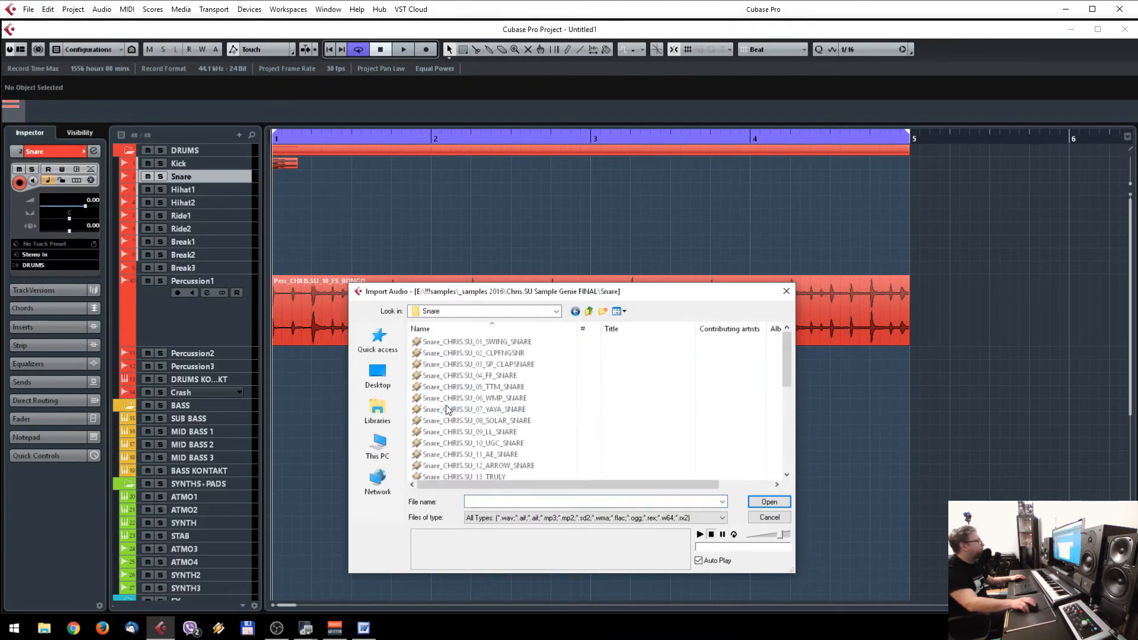
click(515, 375)
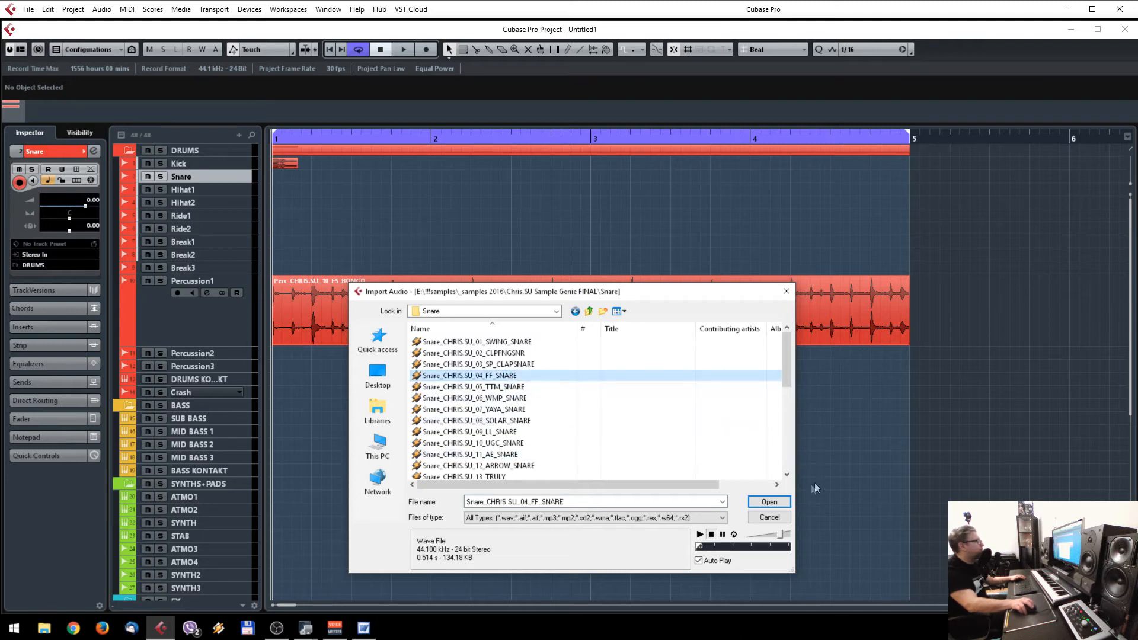
click(769, 502)
Step: Arrange a beat with snares on beats 2 and 4 through bar 3 and kick copies at 1.3.3, 2, 2.3.3 and 3
drag(304, 179, 423, 182)
drag(282, 161, 379, 162)
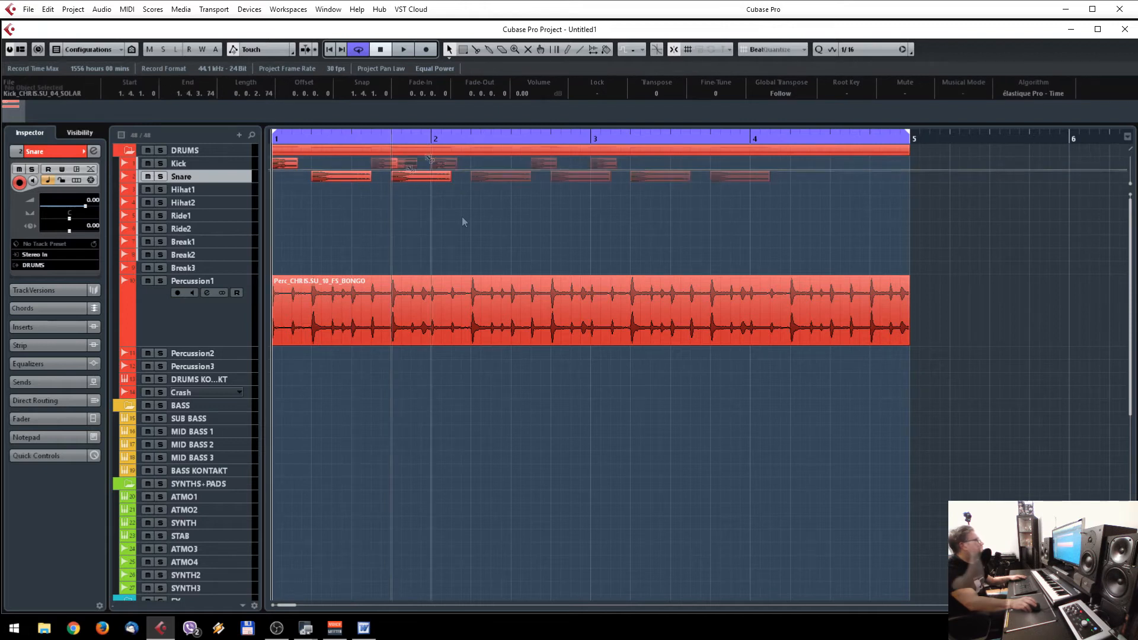
click(464, 222)
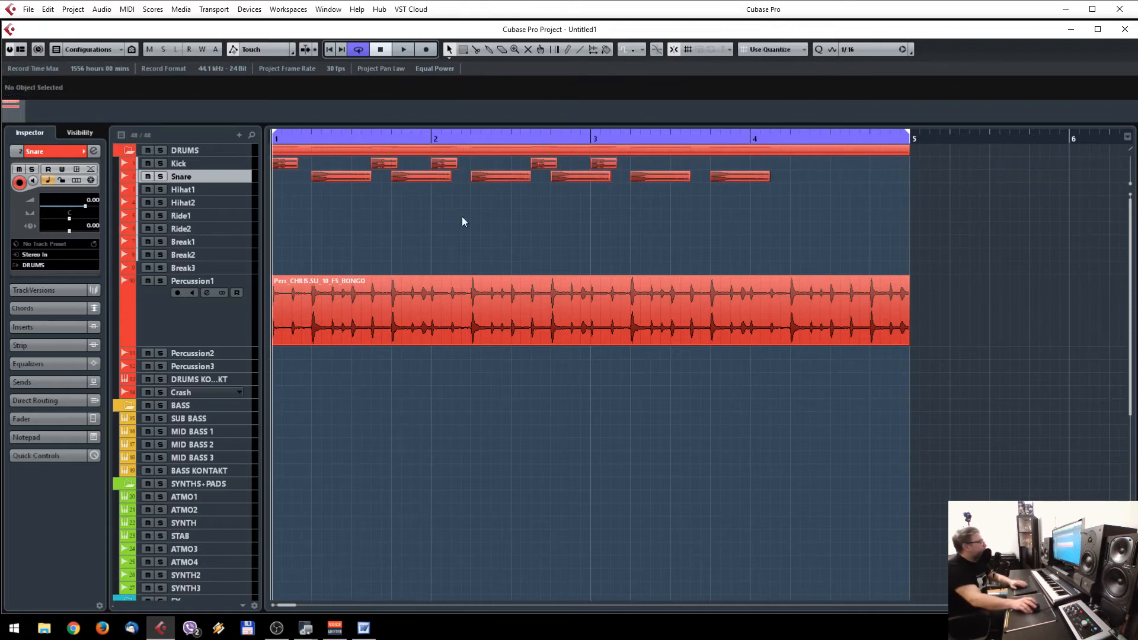
Step: Trim the second snare event to end at bar 2 and delete all kick and snare events from bar 2 onward
drag(451, 180, 431, 181)
drag(781, 210, 442, 165)
key(Delete)
Step: Trim the first snare event to one beat and check the ends of both snare events up close
drag(370, 177, 351, 177)
drag(421, 197, 245, 230)
click(347, 207)
key(h)
key(h)
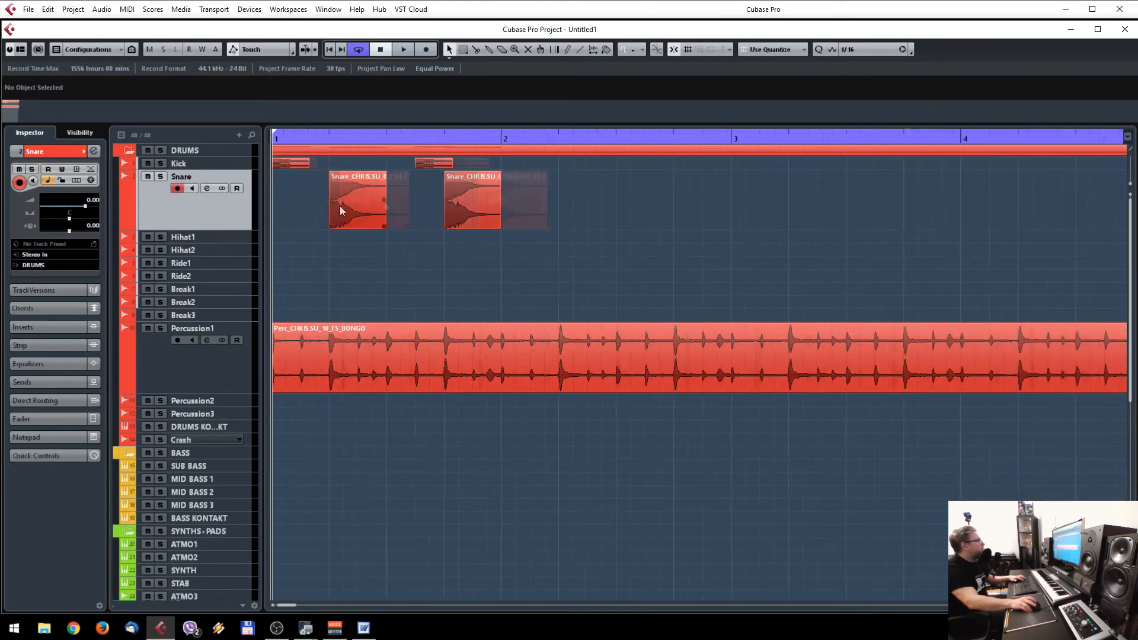
key(h)
click(400, 185)
click(412, 176)
mouse_move(407, 174)
mouse_down()
mouse_move(330, 185)
mouse_move(417, 177)
mouse_up()
Step: Enlarge the Kick track and combine its two kick events into a single one-bar part
drag(246, 170, 246, 218)
click(292, 250)
drag(531, 197, 269, 190)
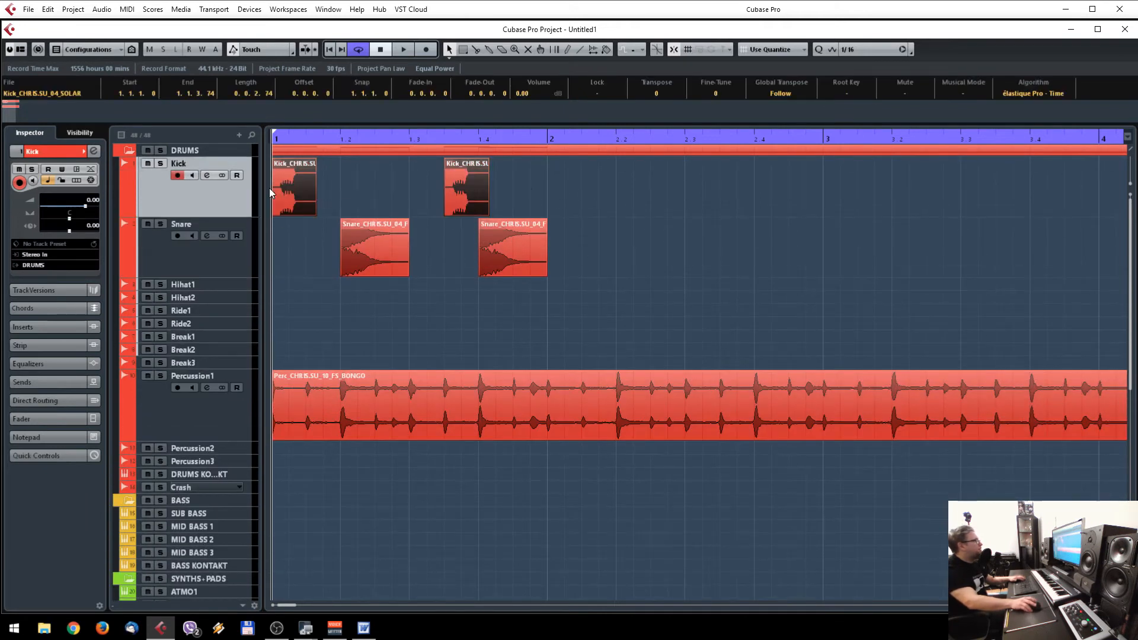
key(ctrl+g)
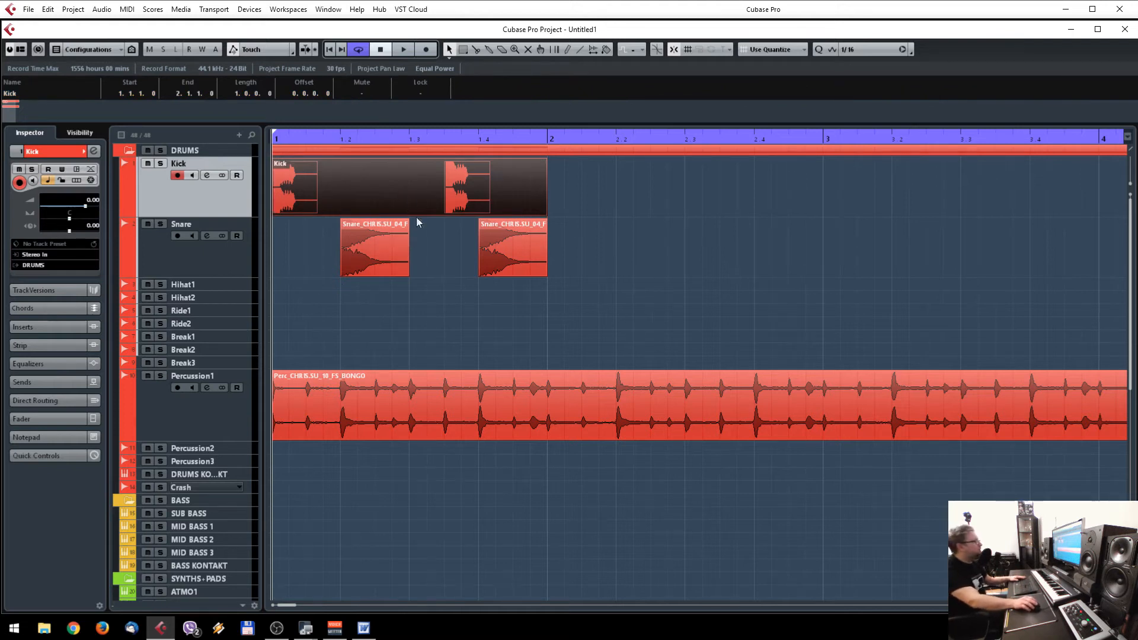
Step: Combine the two snare events into a single part and extend its start back to bar 1
drag(616, 255, 293, 258)
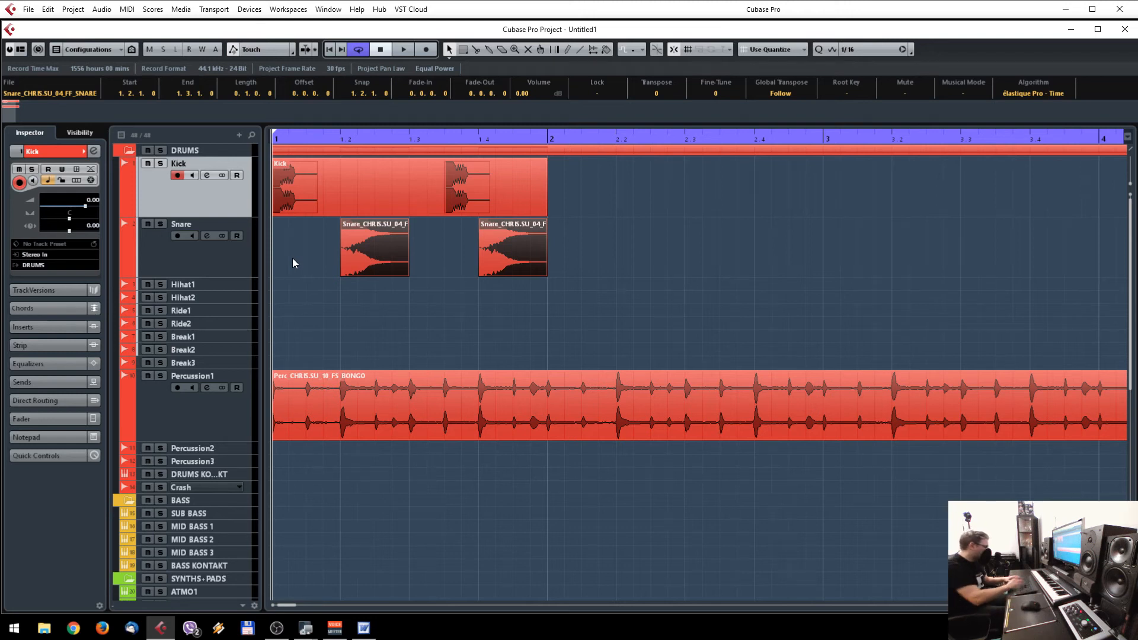
key(ctrl+g)
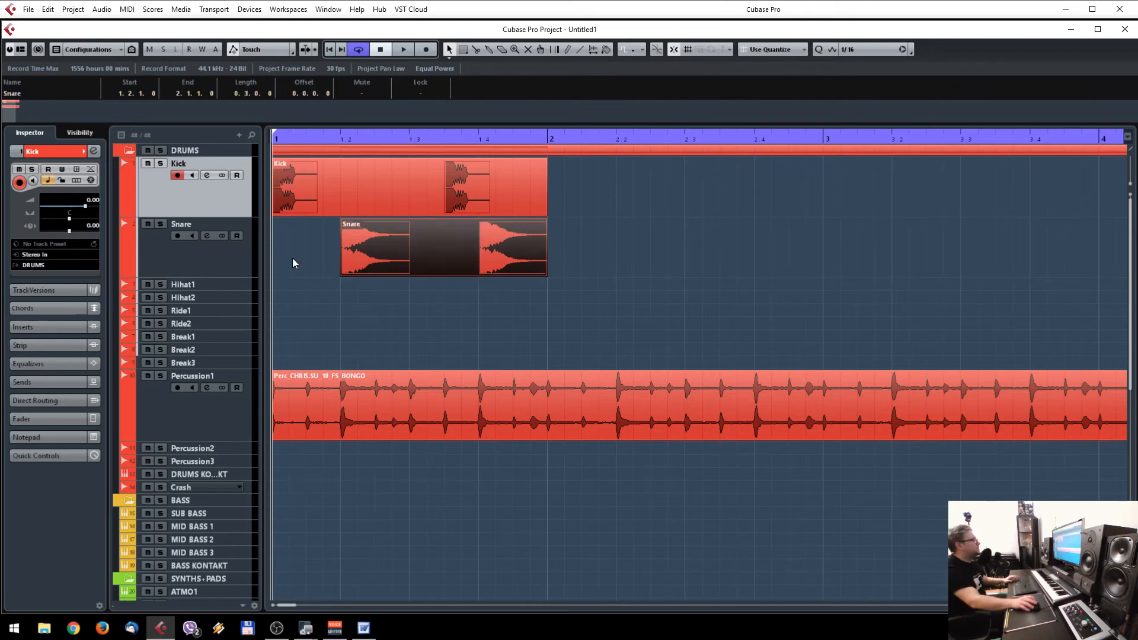
click(429, 308)
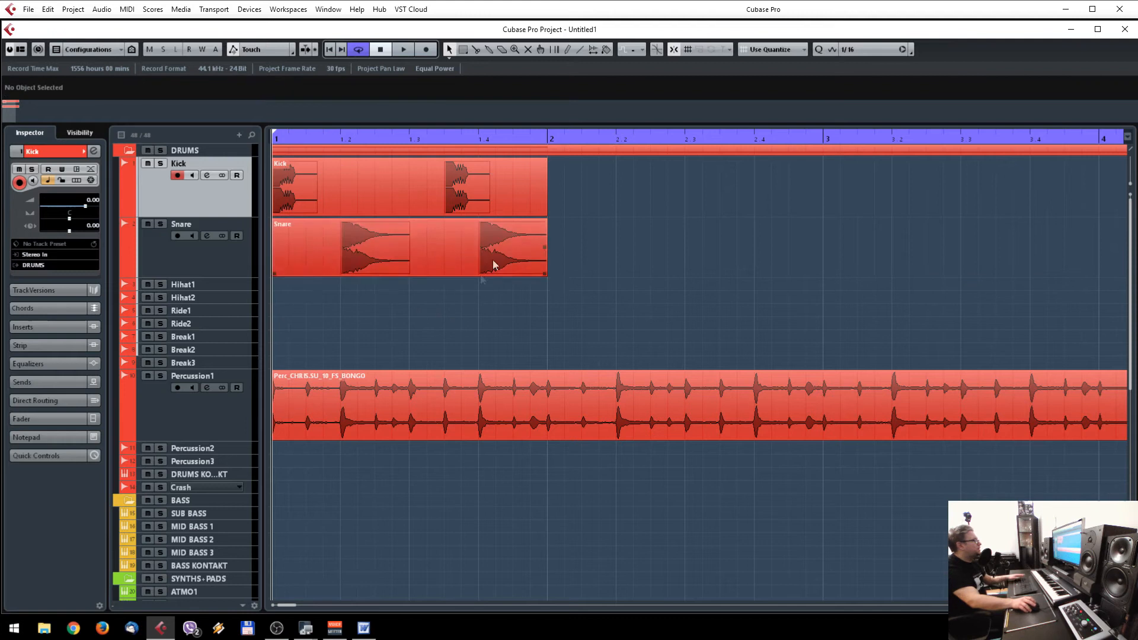
Step: Place a shared copy of the one-bar Kick part at bar 2
click(534, 200)
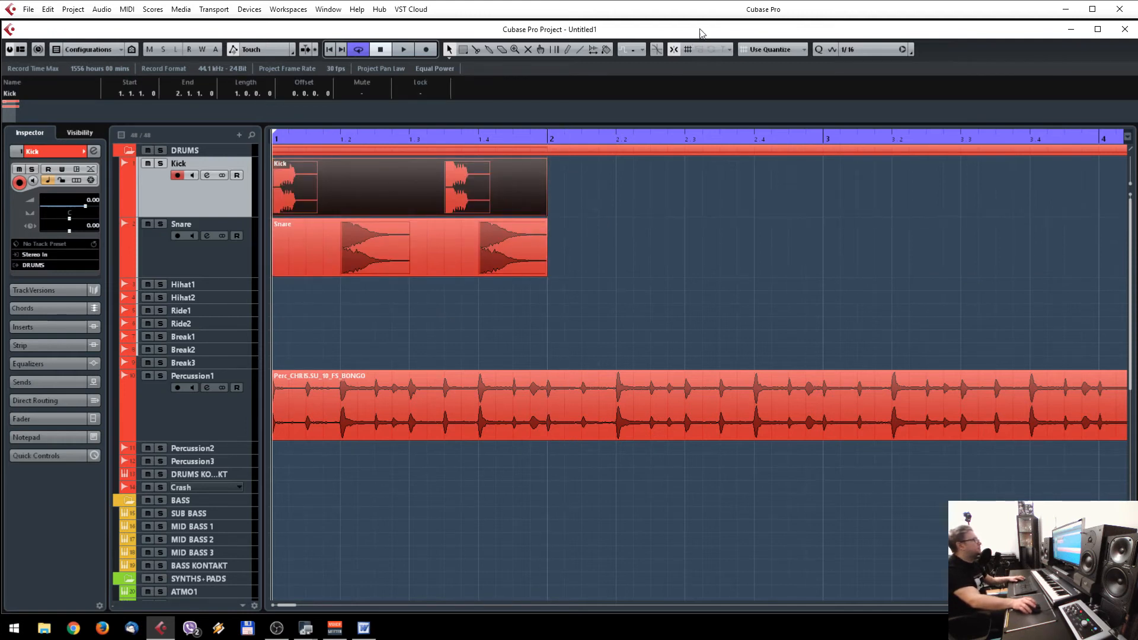
key(g)
key(g)
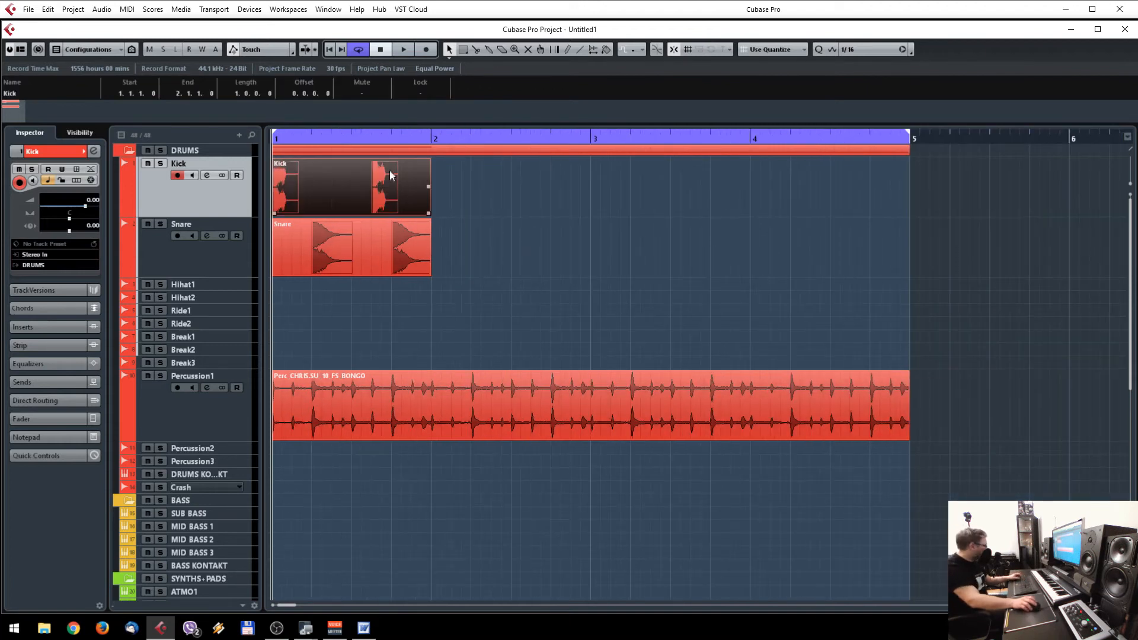
drag(343, 184, 503, 182)
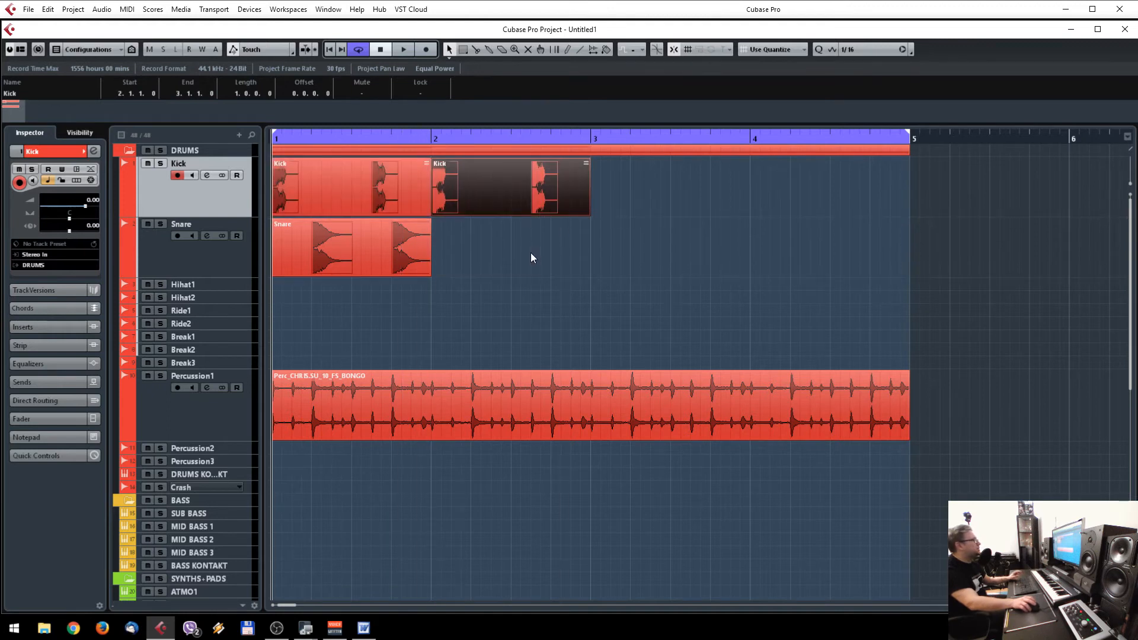
Step: Open the first Kick part and move its second kick hit earlier in the bar
double_click(355, 194)
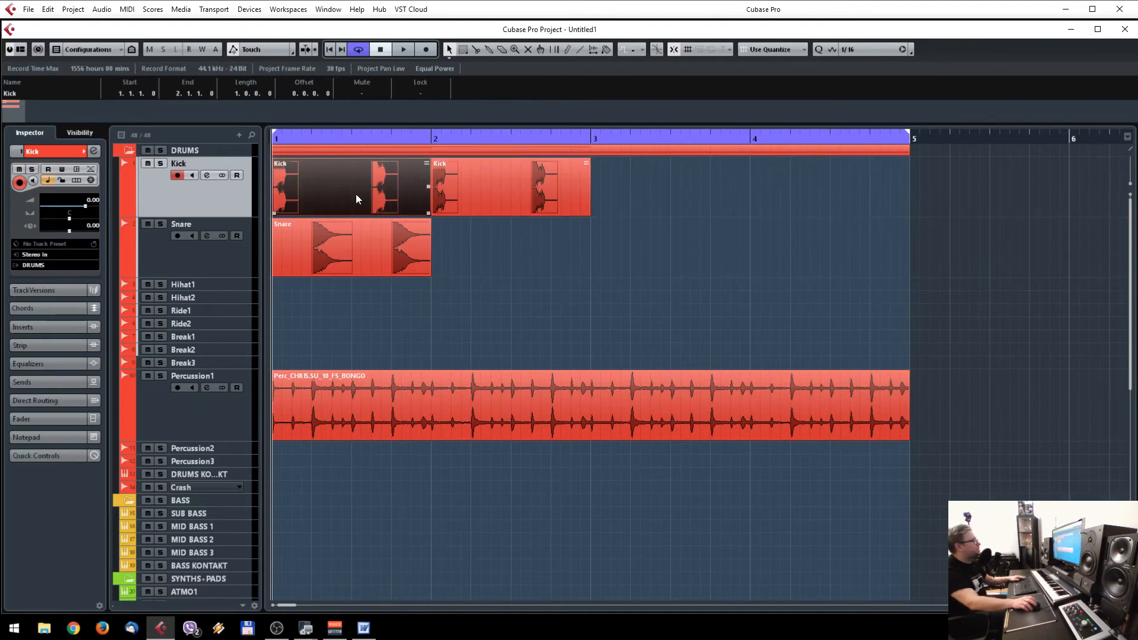
drag(329, 359, 257, 365)
click(1014, 216)
Step: Place a shared copy of the Snare part at bar 2 and move the second snare hit inside the part to 1.3.3
drag(332, 242, 488, 241)
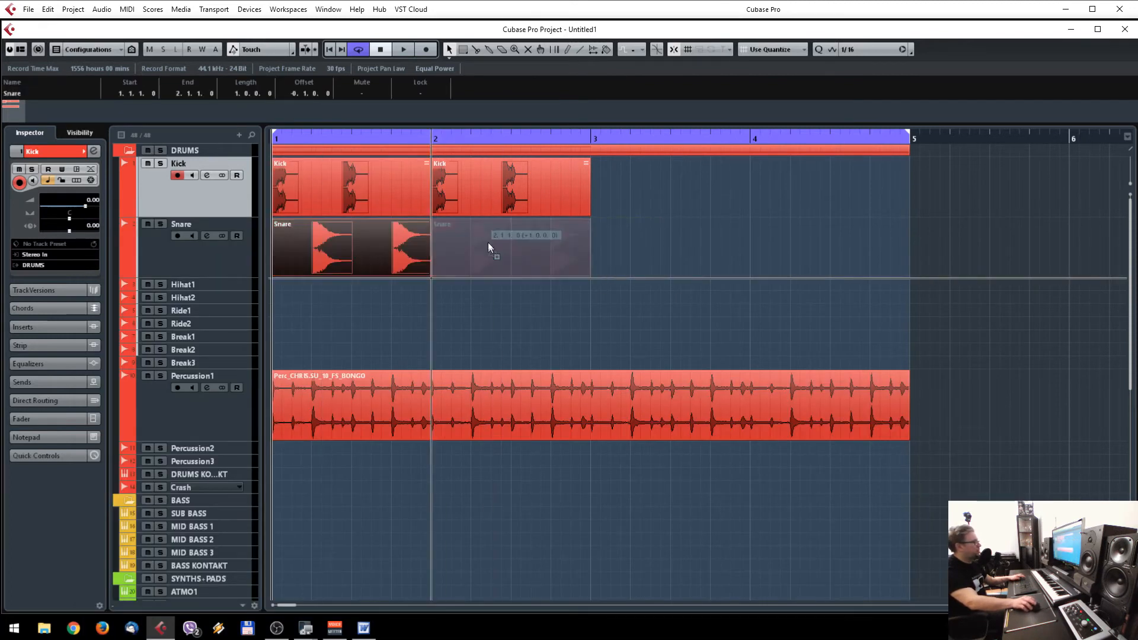
double_click(378, 250)
drag(368, 372, 323, 372)
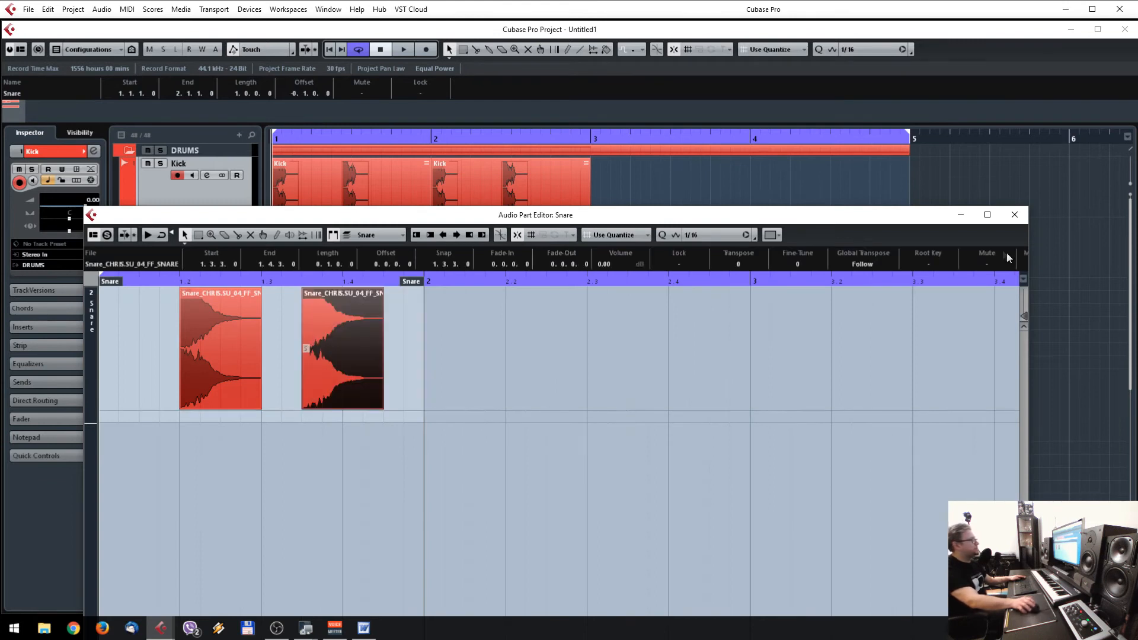
click(1015, 215)
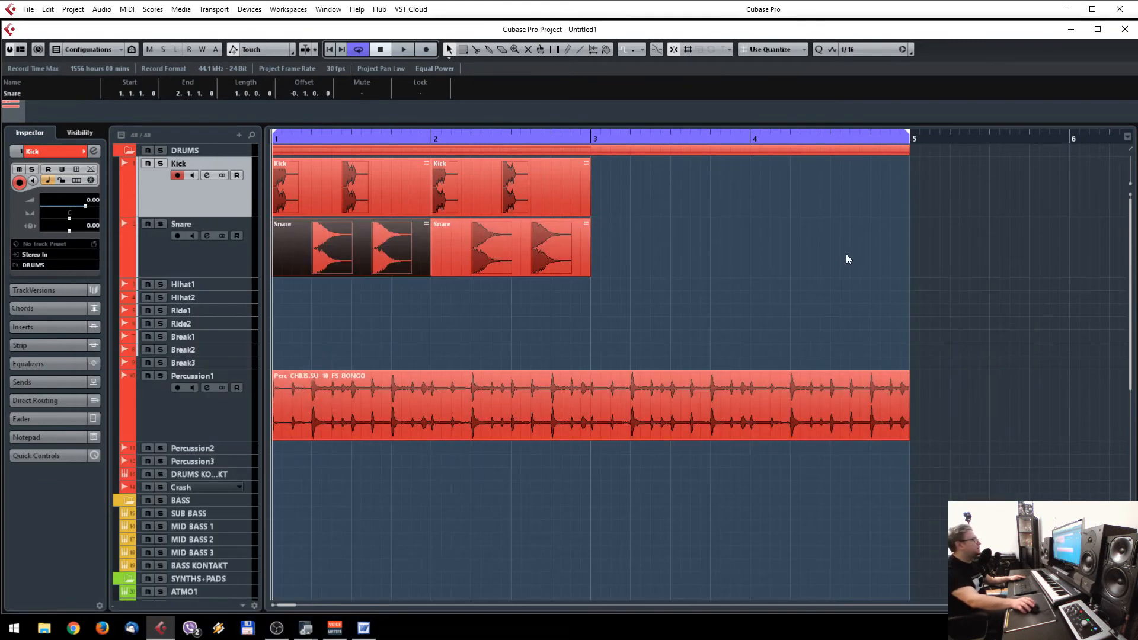
Step: Reopen the first Snare part and move its second snare hit back to beat 4
double_click(358, 250)
drag(513, 213, 691, 389)
drag(501, 524, 538, 530)
drag(1063, 392, 879, 290)
click(1016, 289)
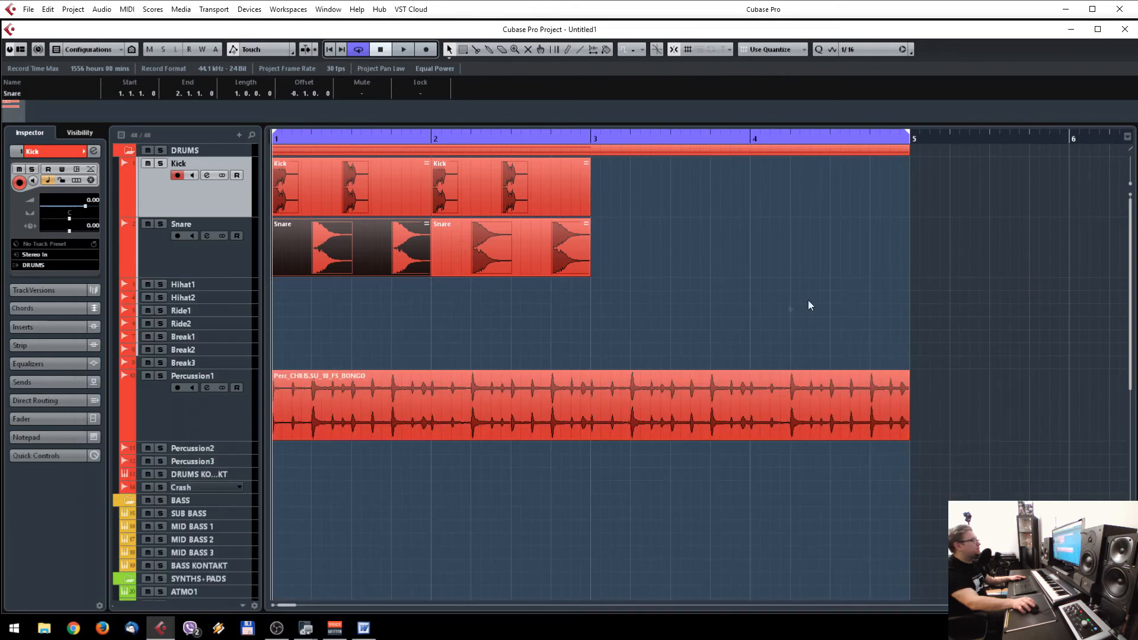
Step: Duplicate the two bars of Kick and Snare parts into bars 3 and 4 and play the loop
drag(713, 347, 438, 173)
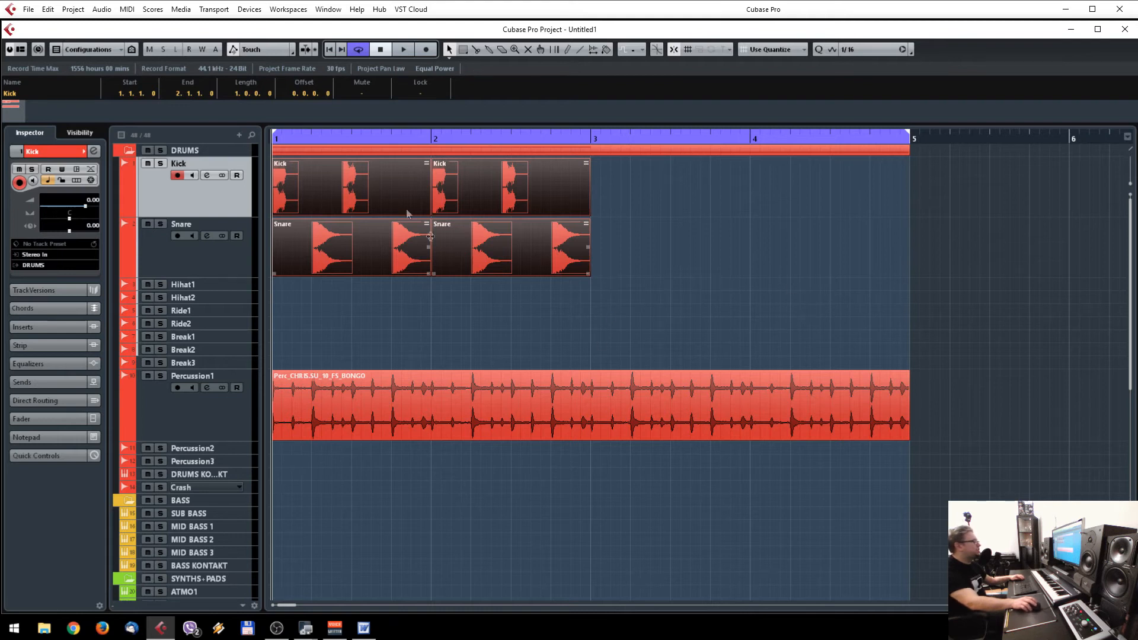
key(ctrl+d)
click(662, 293)
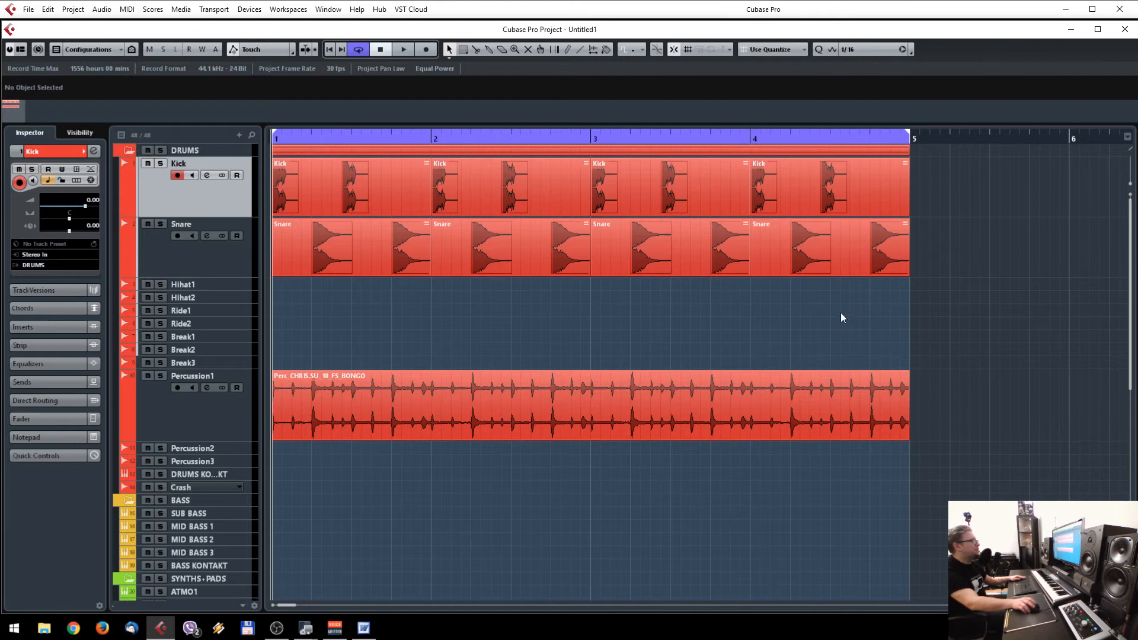
key(space)
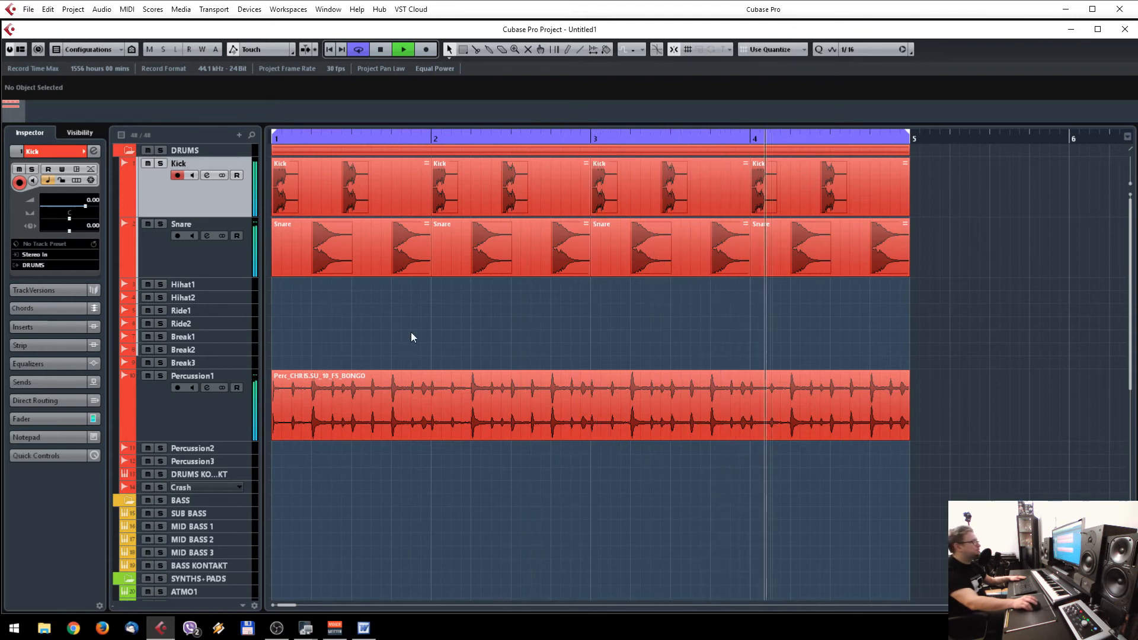
key(space)
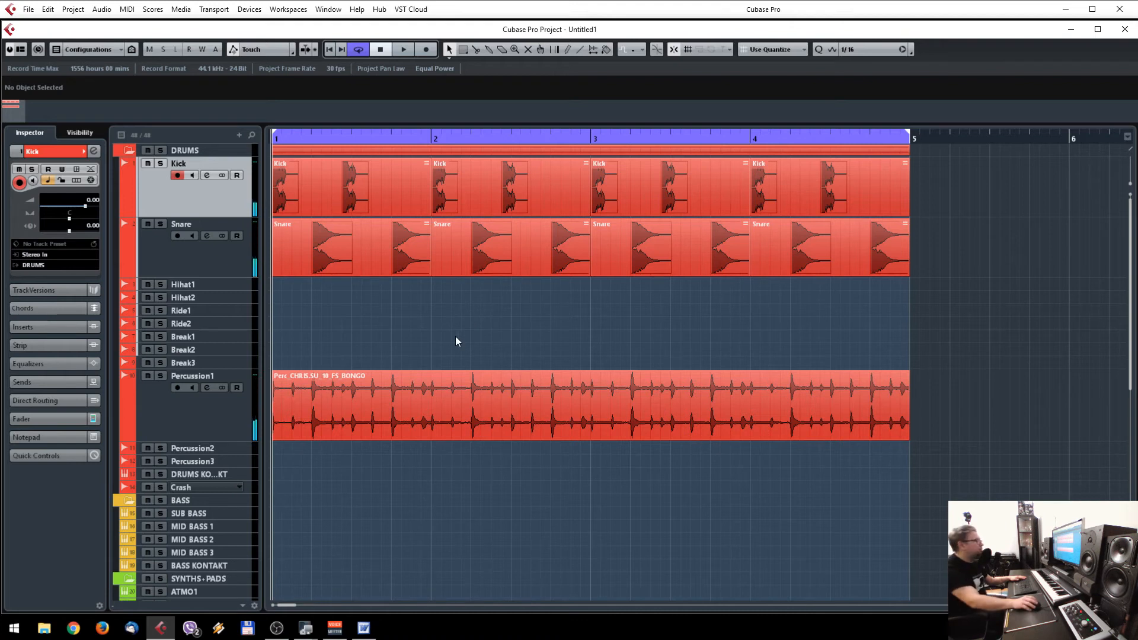
click(368, 200)
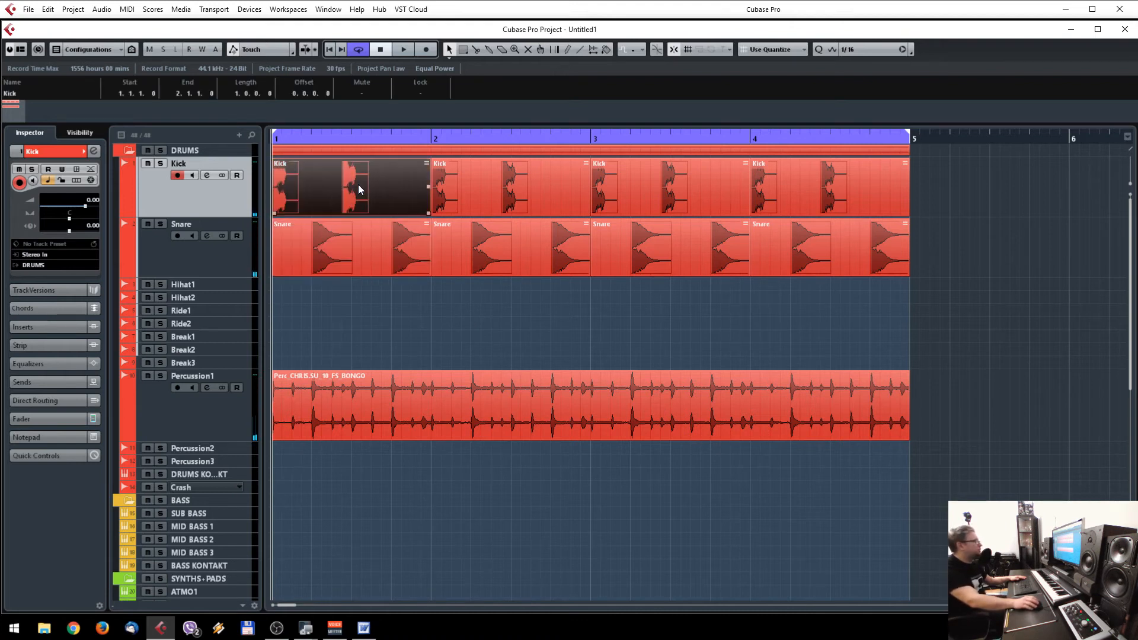
key(g)
key(g)
key(g)
key(h)
key(h)
Step: Split the bongo event on the Percussion1 track at bar 4 and reverse its last bar
click(359, 410)
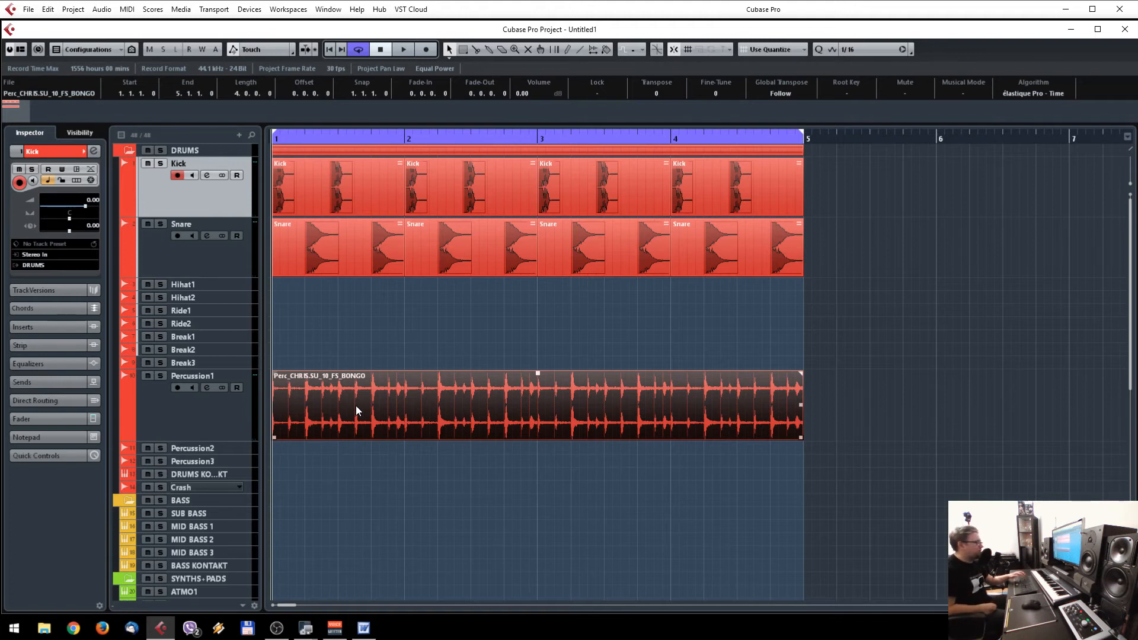
key(3)
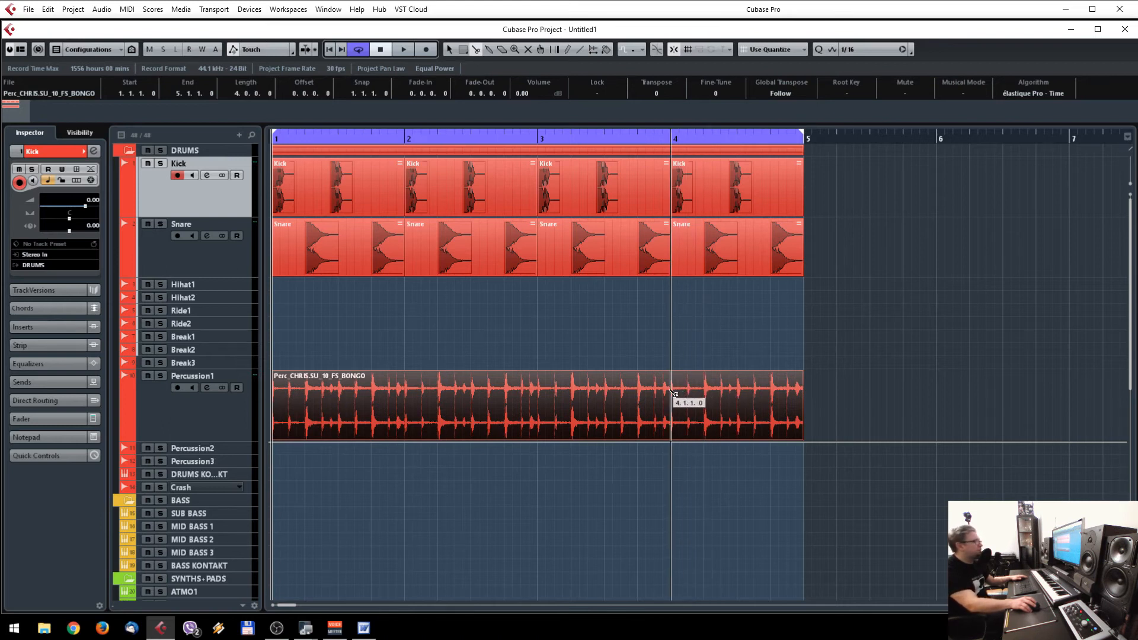
drag(675, 398, 676, 398)
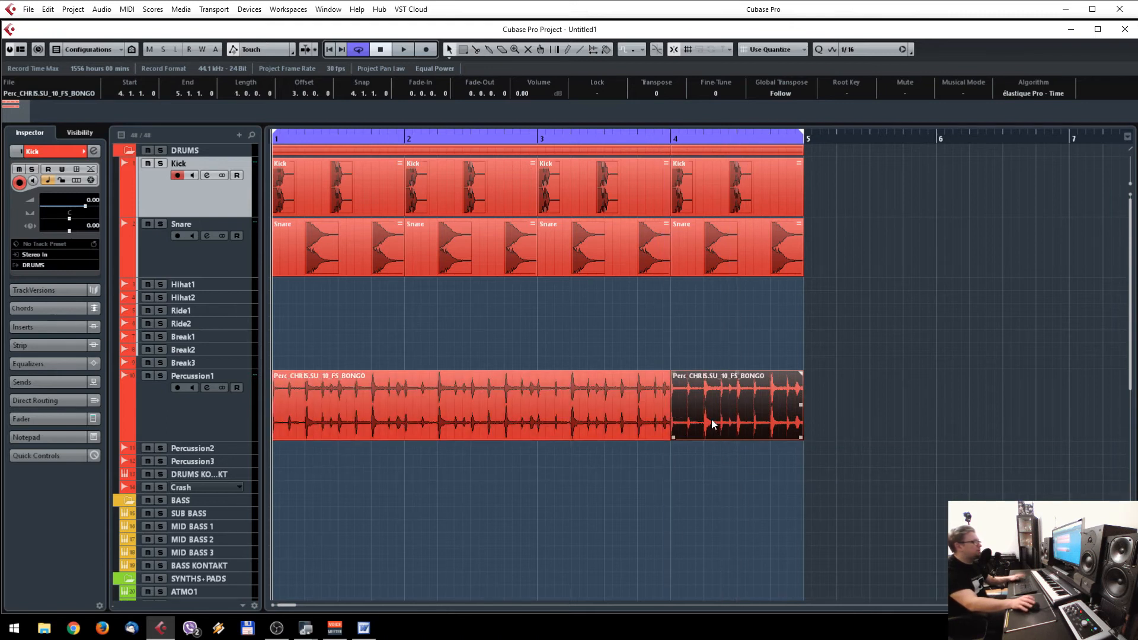
key(ctrl+r)
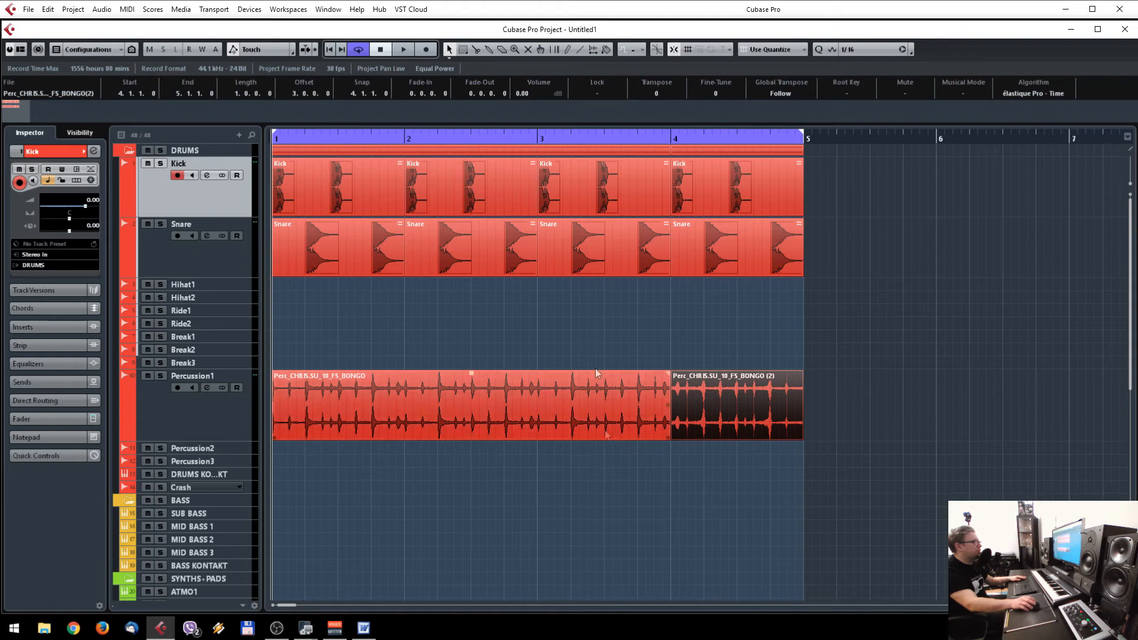
Step: Play the loop and reverse the bar 4 bongo event again to restore its forward direction
click(500, 337)
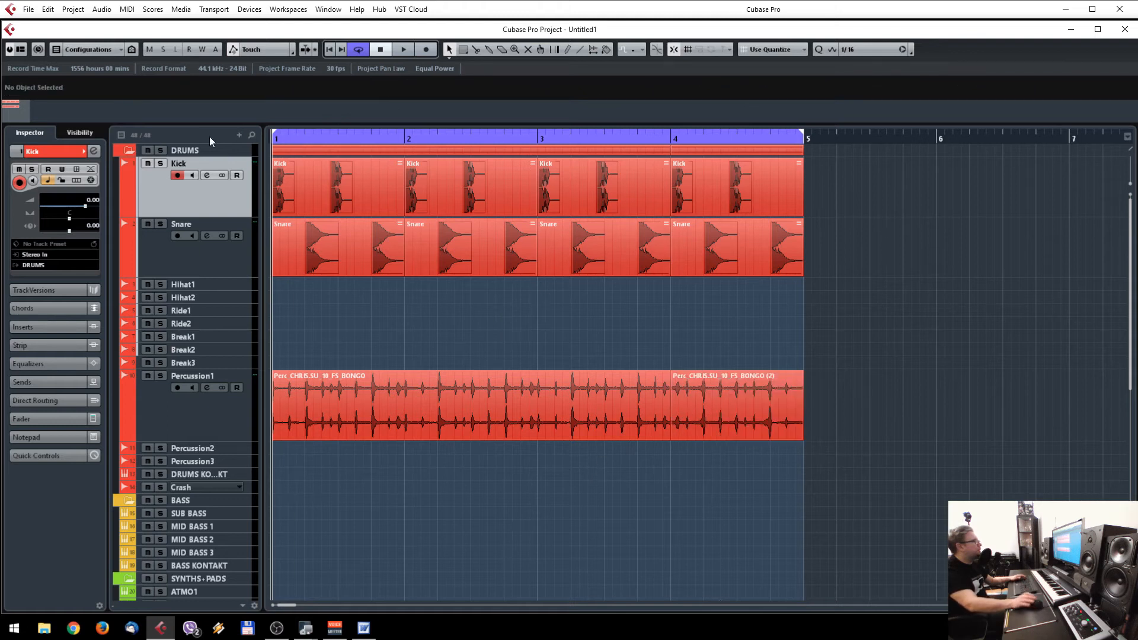
key(space)
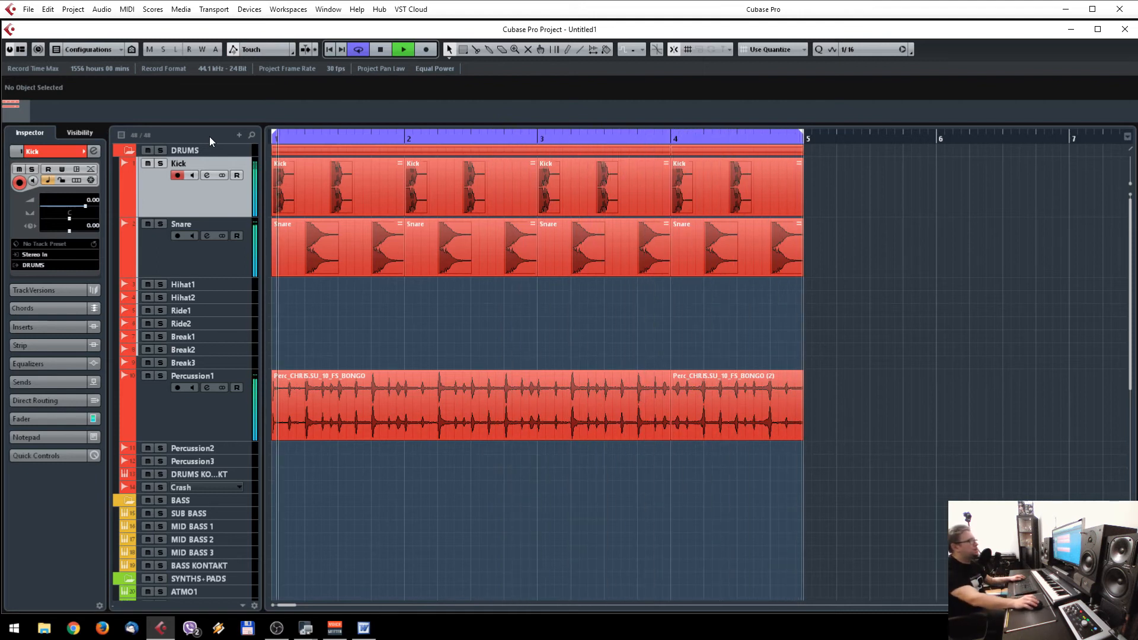
key(space)
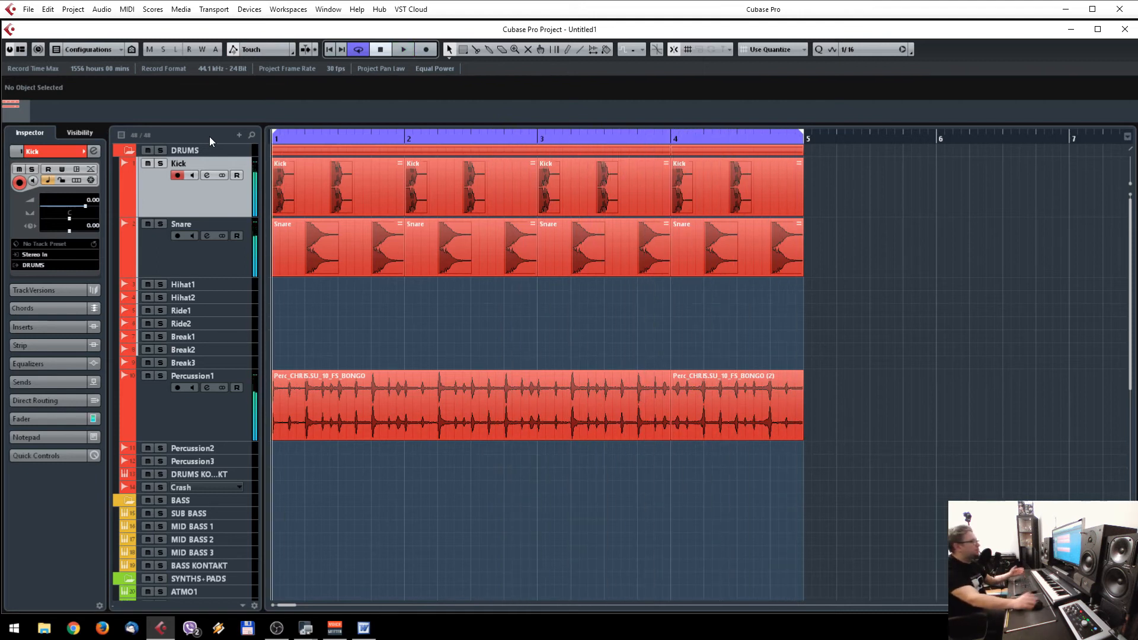
click(752, 403)
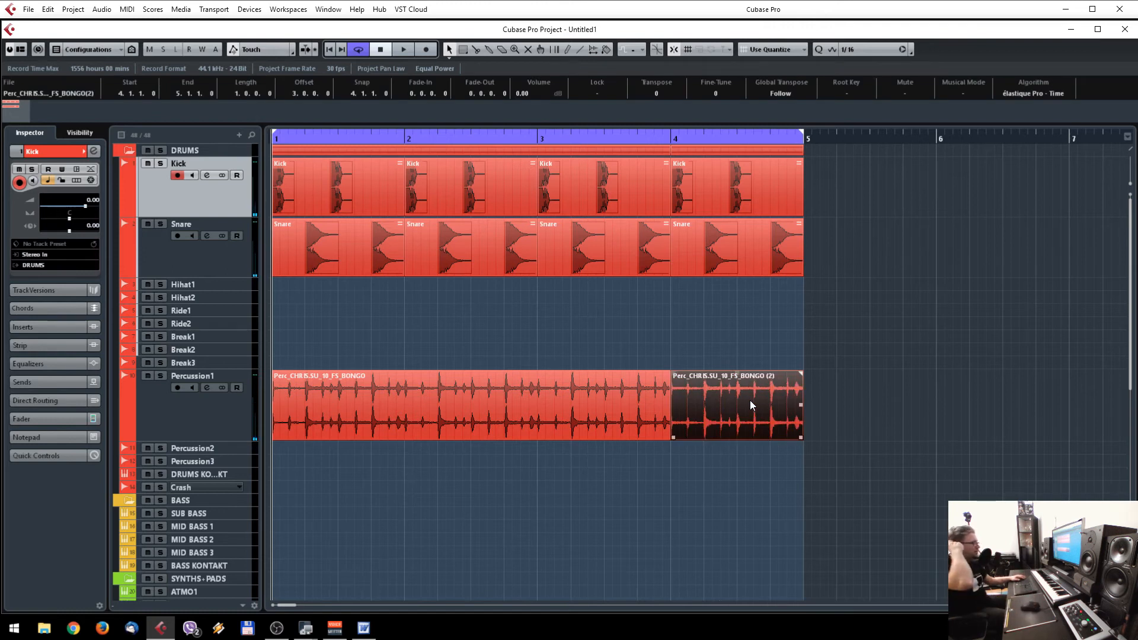
click(749, 464)
click(743, 405)
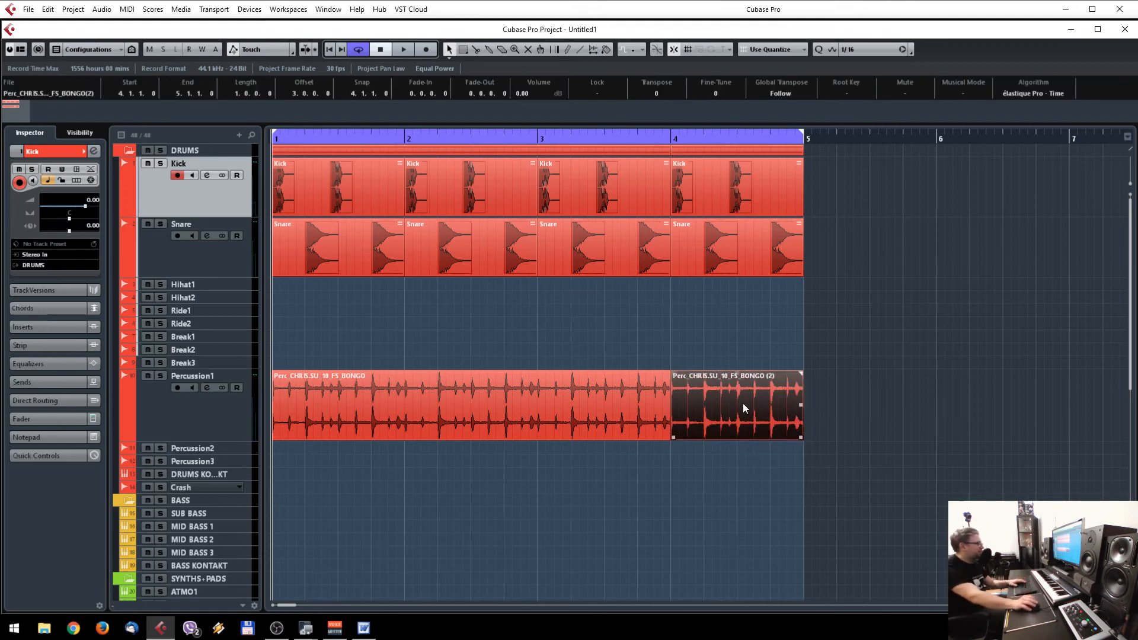
Step: Open Pitch Shift for the bar 4 bongo event and preview a 5-semitone transpose with Time Correction enabled
key(shift+p)
drag(360, 52, 528, 184)
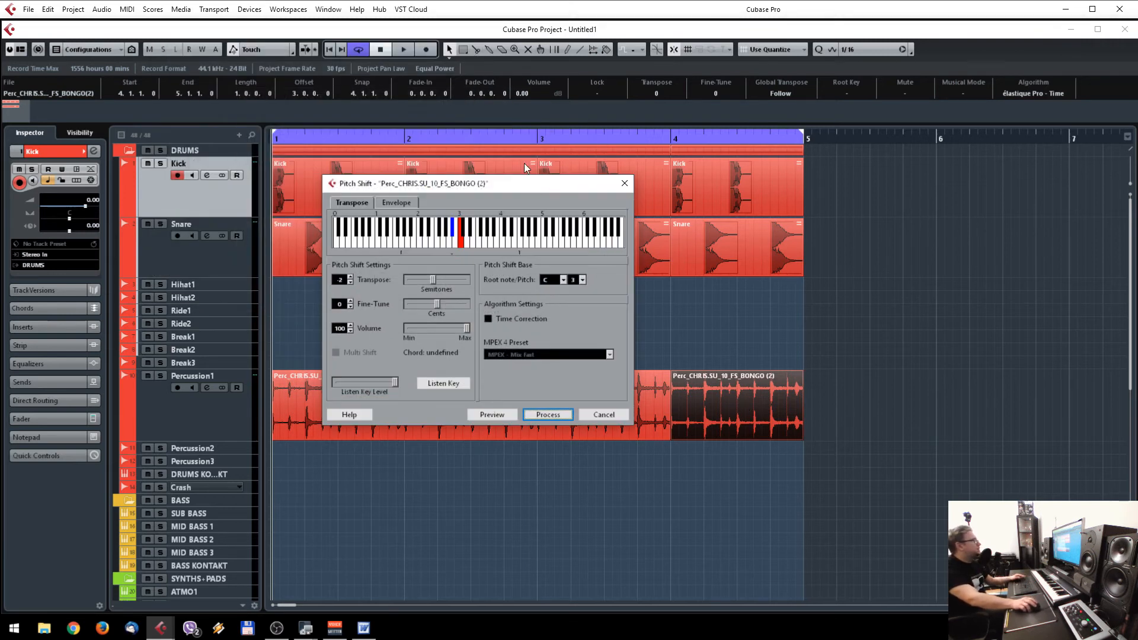
click(489, 319)
click(478, 237)
click(491, 414)
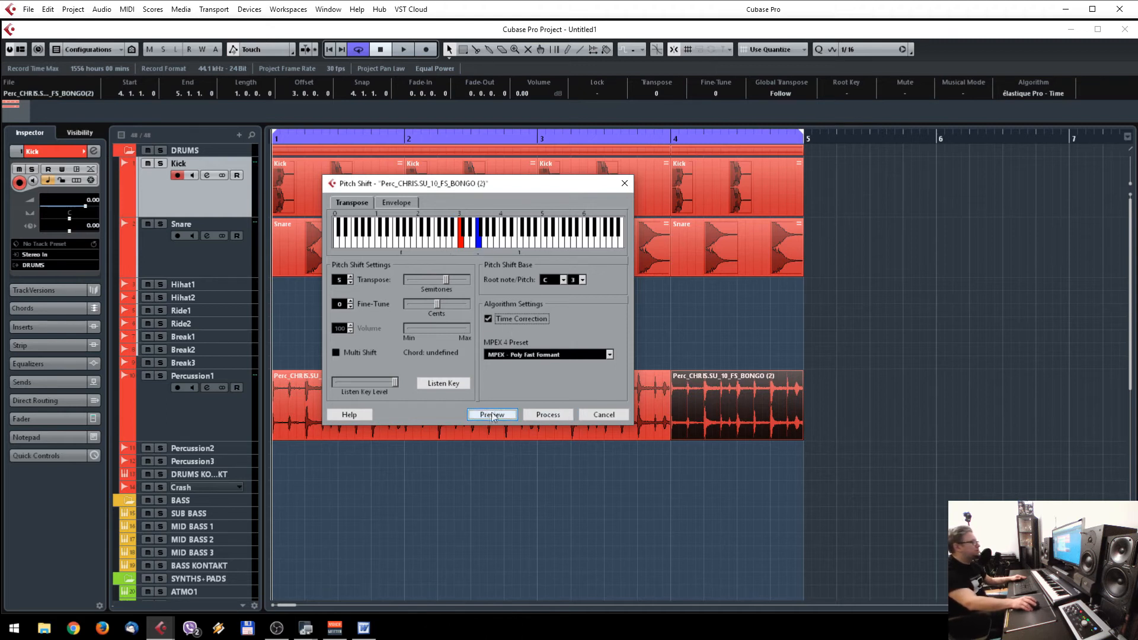
Step: Switch the Pitch Shift to its envelope mode and set the range to 16 semitones
click(396, 203)
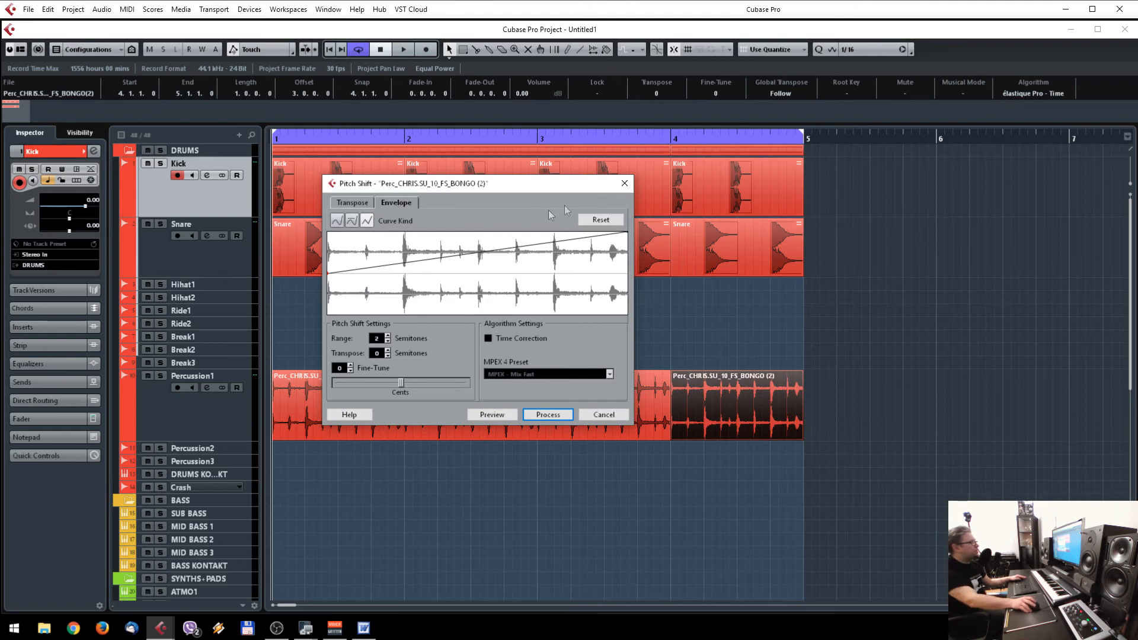
click(389, 336)
click(389, 336)
click(389, 336)
click(390, 336)
click(389, 336)
click(390, 336)
click(389, 336)
click(390, 336)
click(388, 335)
click(388, 336)
click(388, 335)
click(388, 336)
click(389, 335)
click(388, 336)
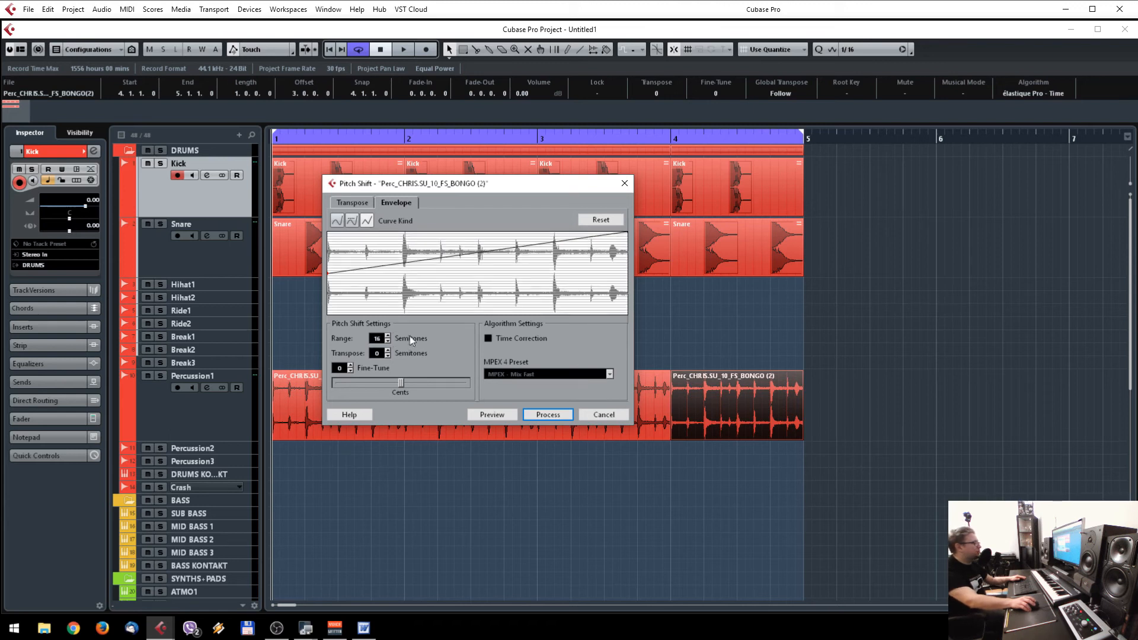
Step: Shape the pitch envelope into a rising curve with four added points that steepens toward the end
click(469, 261)
click(515, 256)
drag(515, 257, 521, 256)
click(562, 253)
click(607, 241)
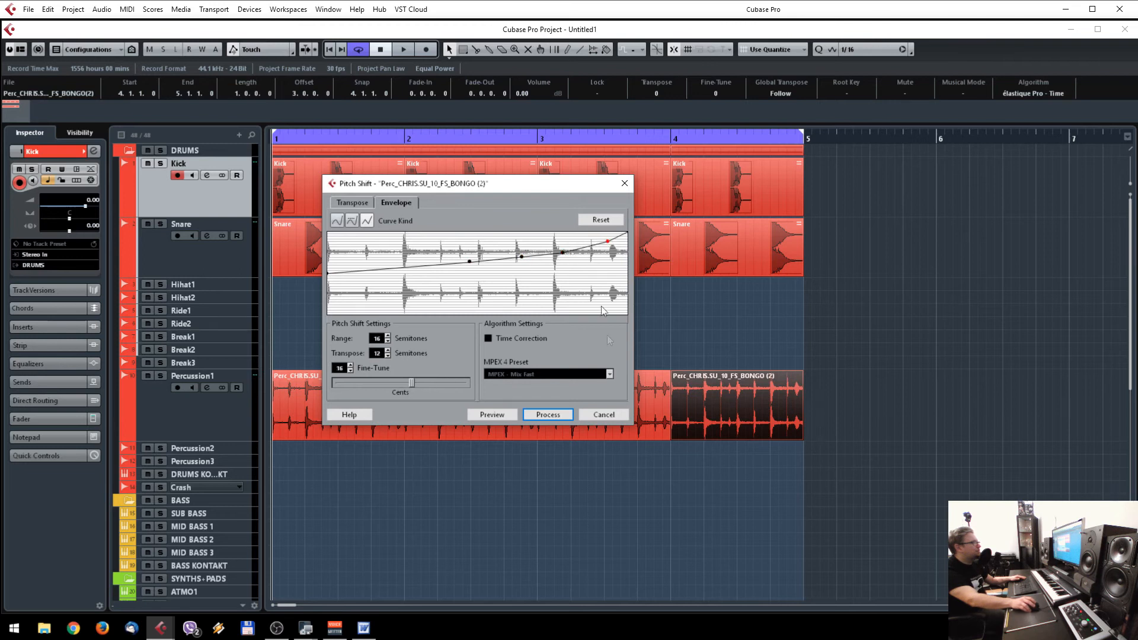
Step: Enable Time Correction with the MPEX - Poly Complex Formant preset and process the pitch shift
click(510, 339)
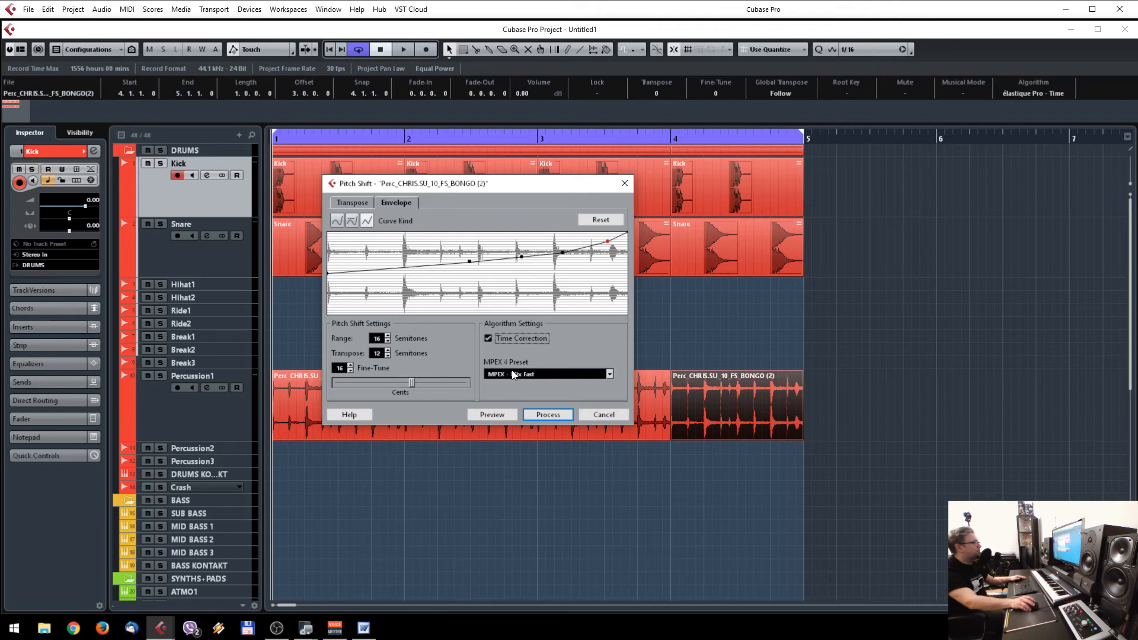
click(513, 375)
click(536, 562)
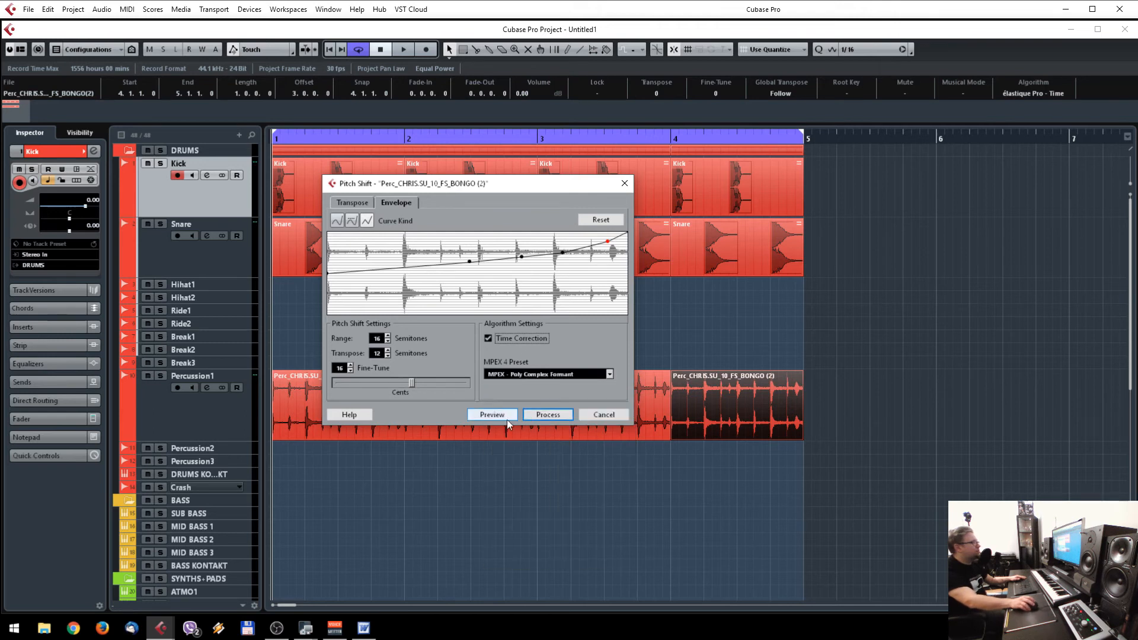
click(545, 416)
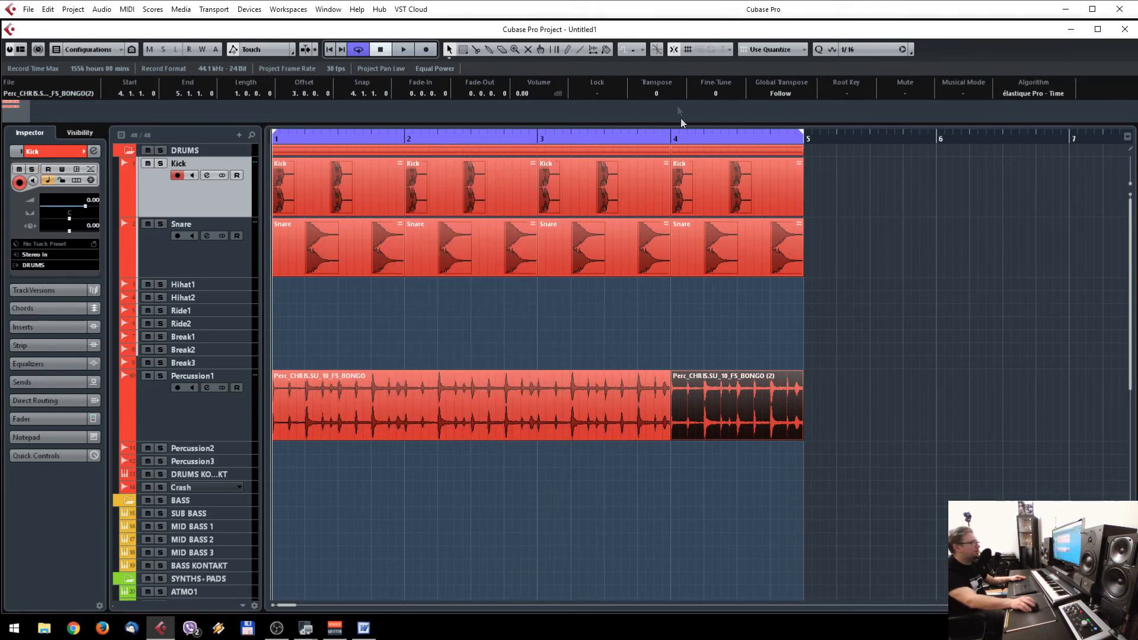
Step: Play the project from bar 4 with the Percussion1 track soloed
click(671, 136)
key(space)
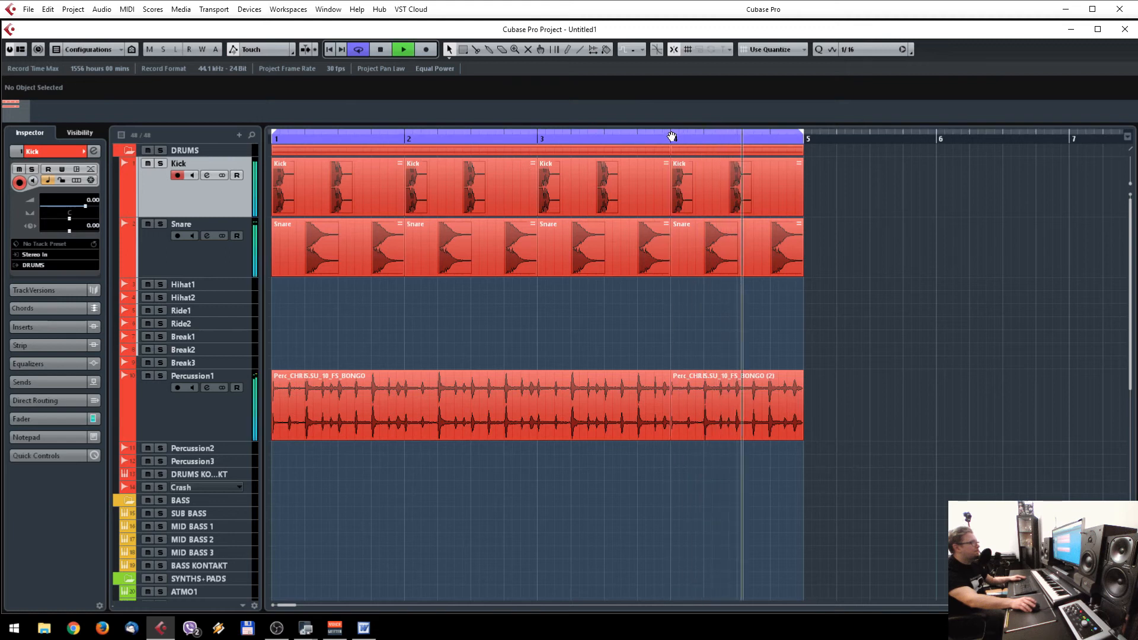
click(165, 408)
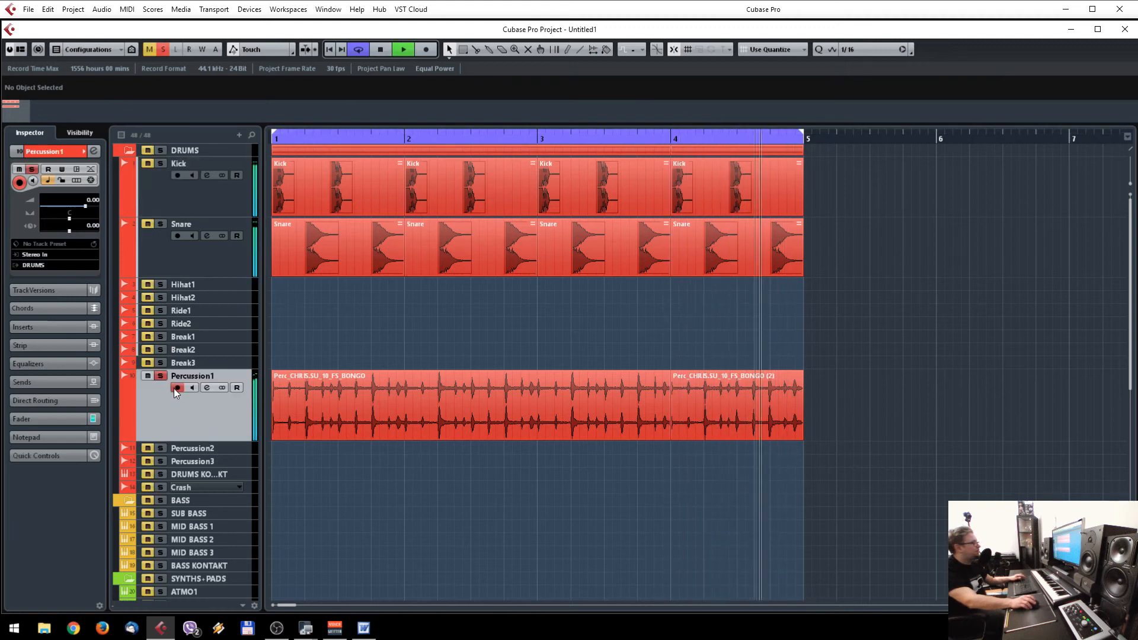
Step: Stop playback and show the macros in the key commands settings
key(space)
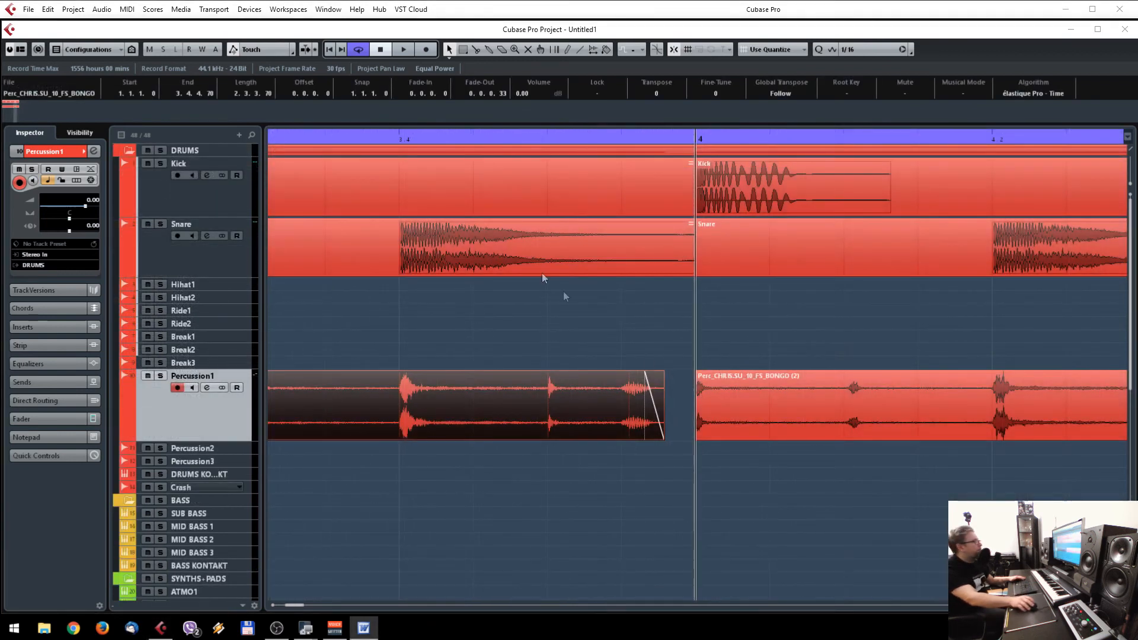
click(28, 9)
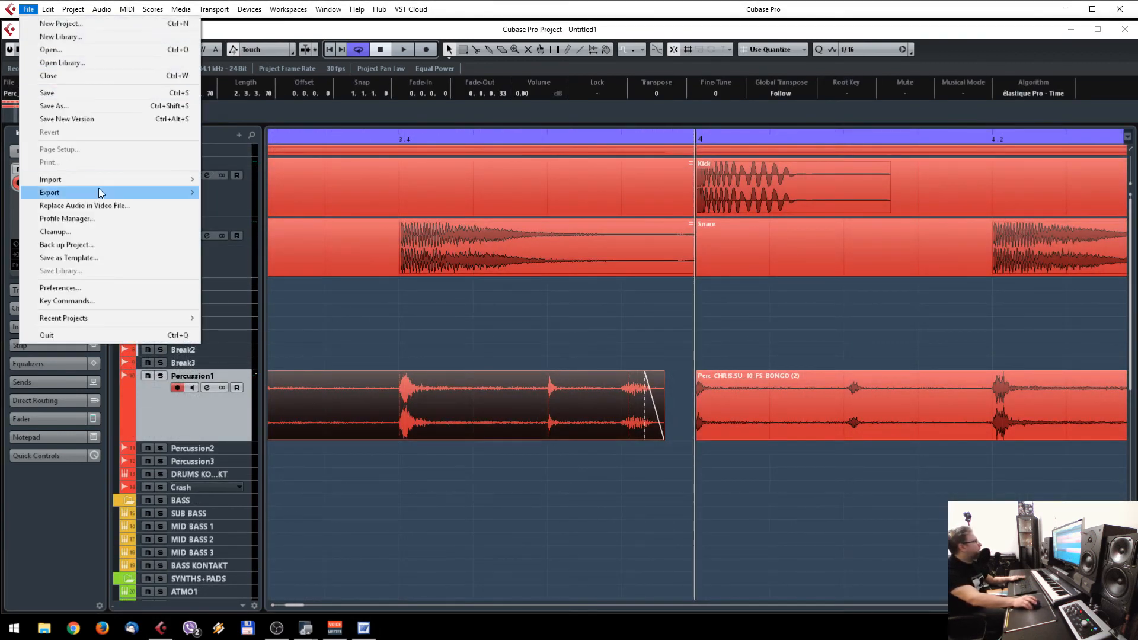
click(84, 306)
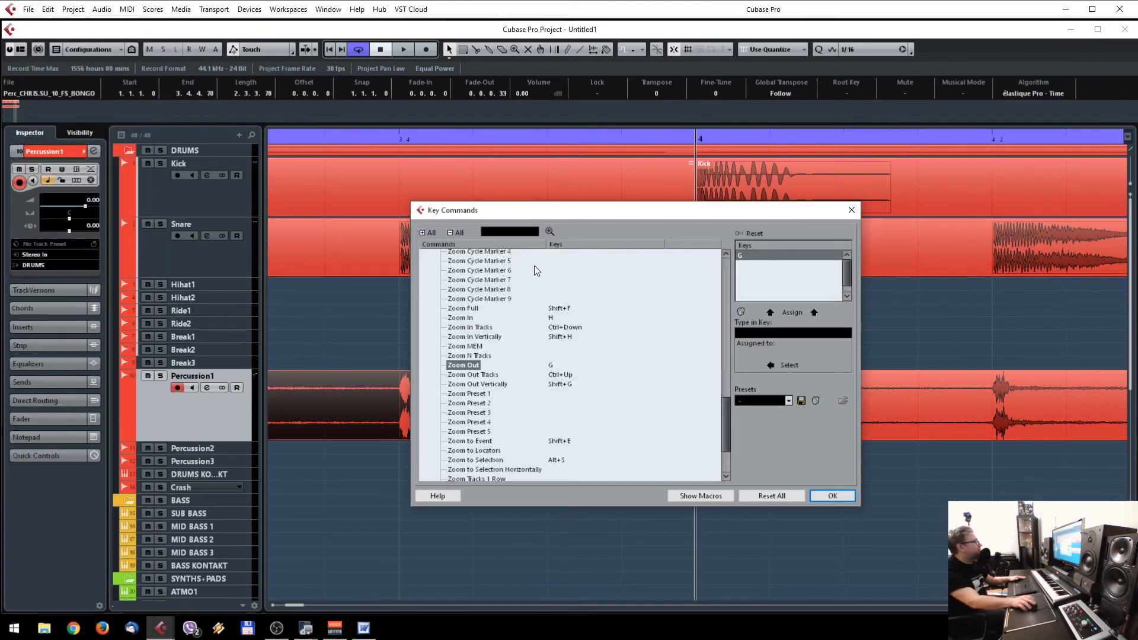
scroll(670, 328, down, 3)
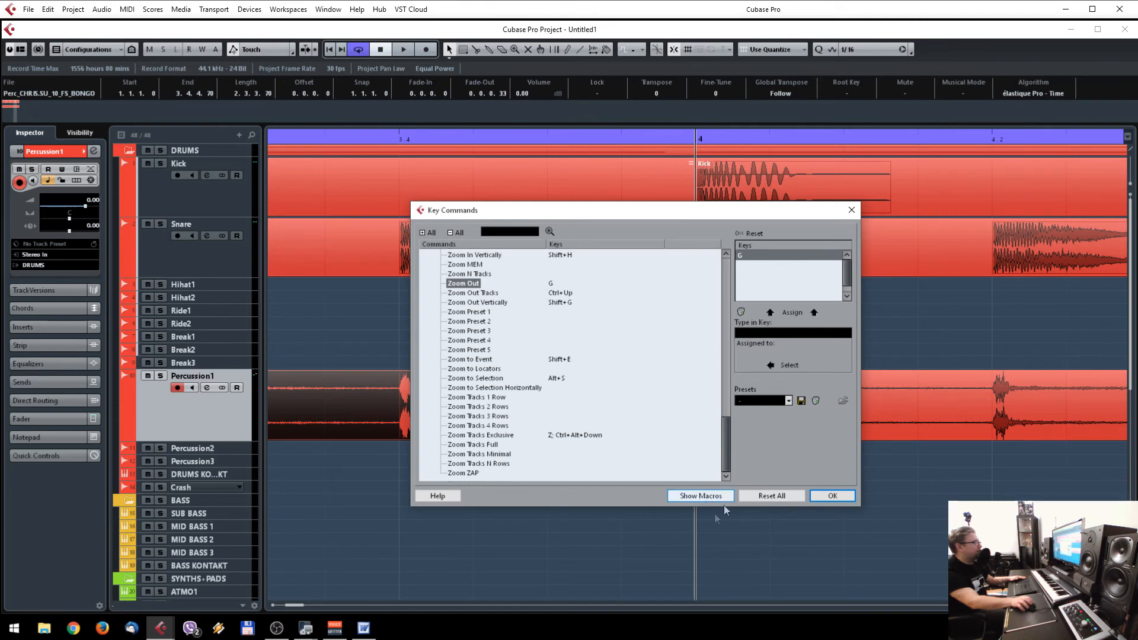
click(699, 496)
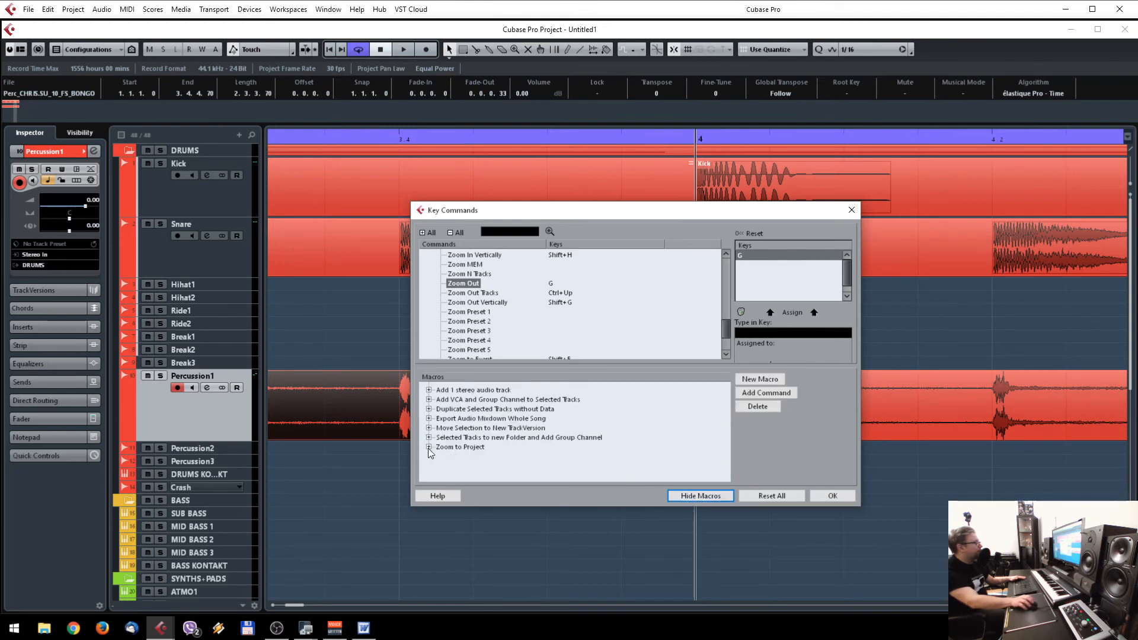
Step: Examine the commands inside the stereo audio track, VCA and group channel, and Export Audio Mixdown Whole Song macros, and close the settings
click(428, 390)
click(428, 390)
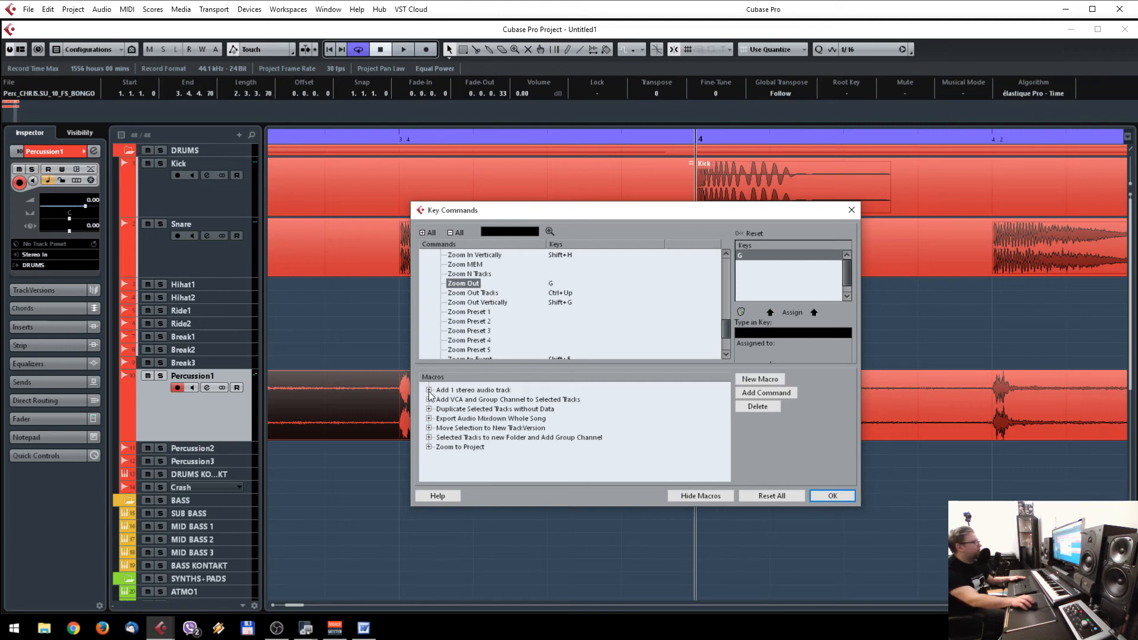
click(429, 399)
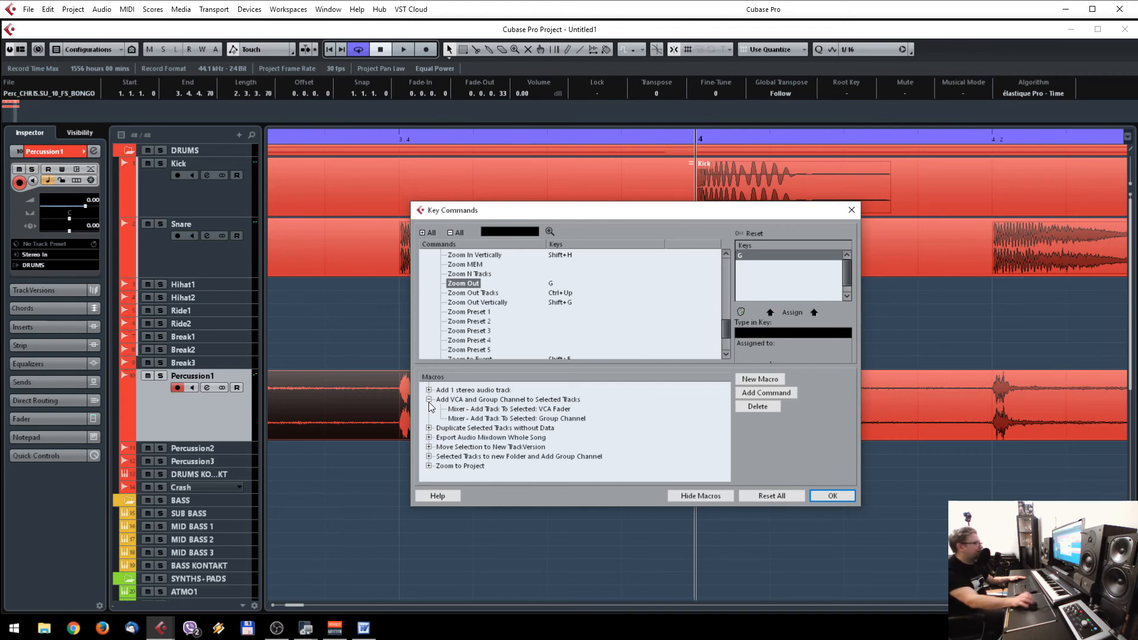
click(429, 400)
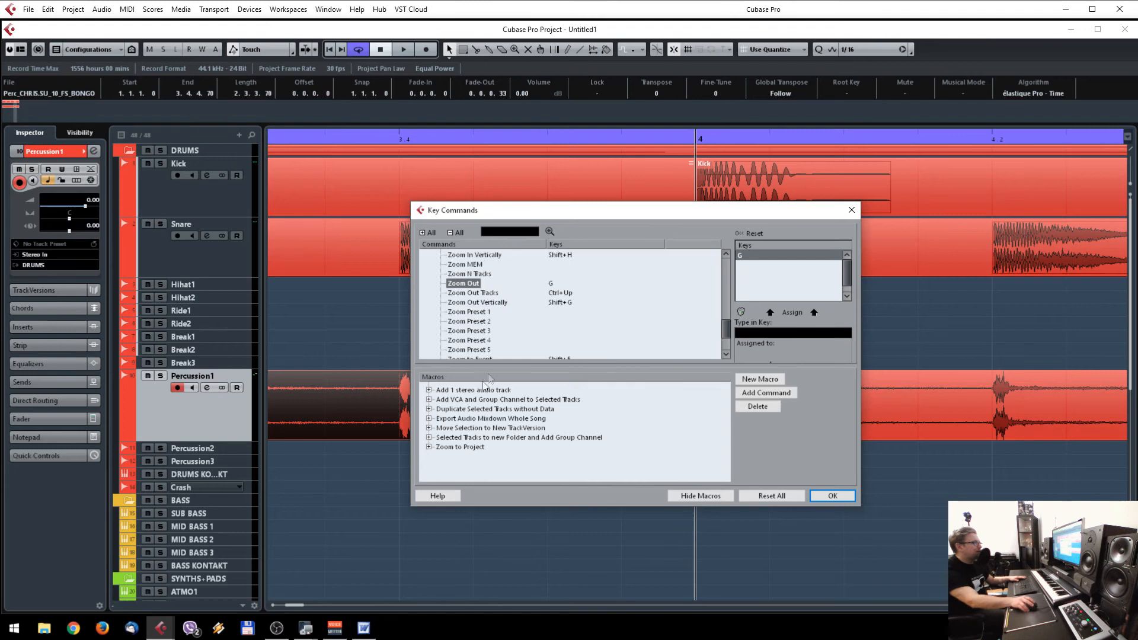
click(429, 418)
click(428, 419)
click(833, 495)
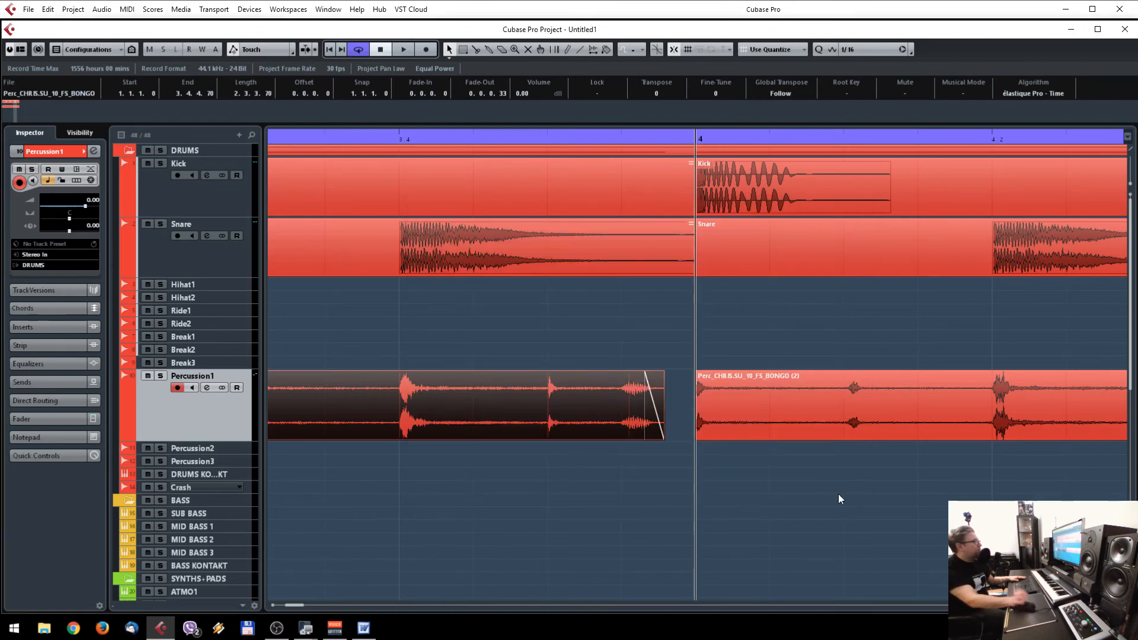
Step: Load the BF_BASS_ARP2 preset into the Massive instrument on the SUB BASS track
key(g)
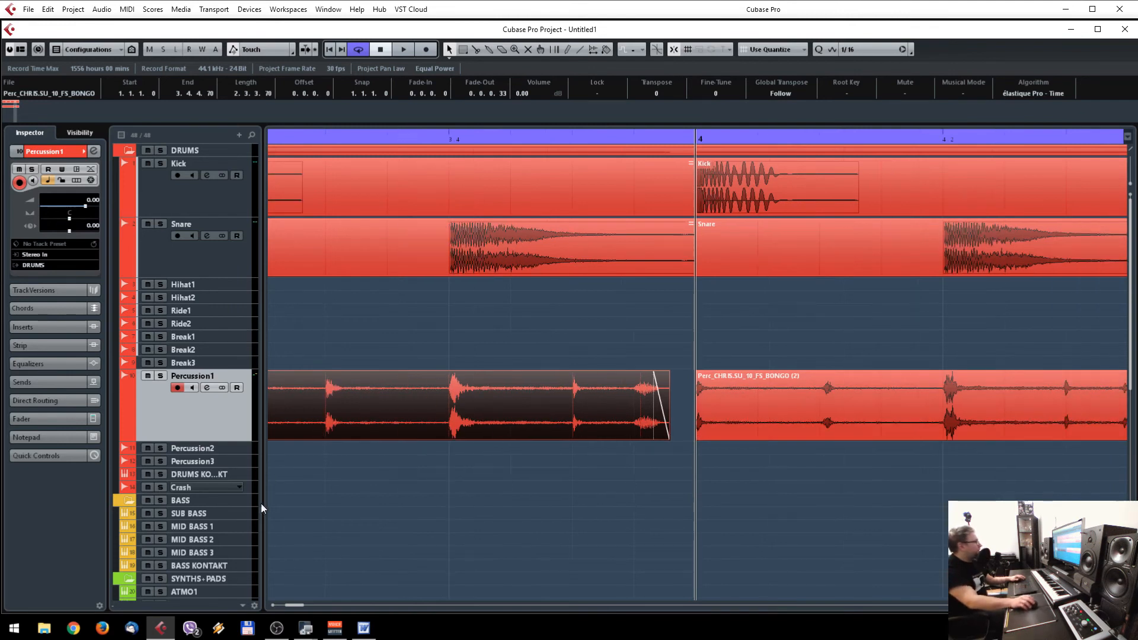
scroll(239, 357, down, 5)
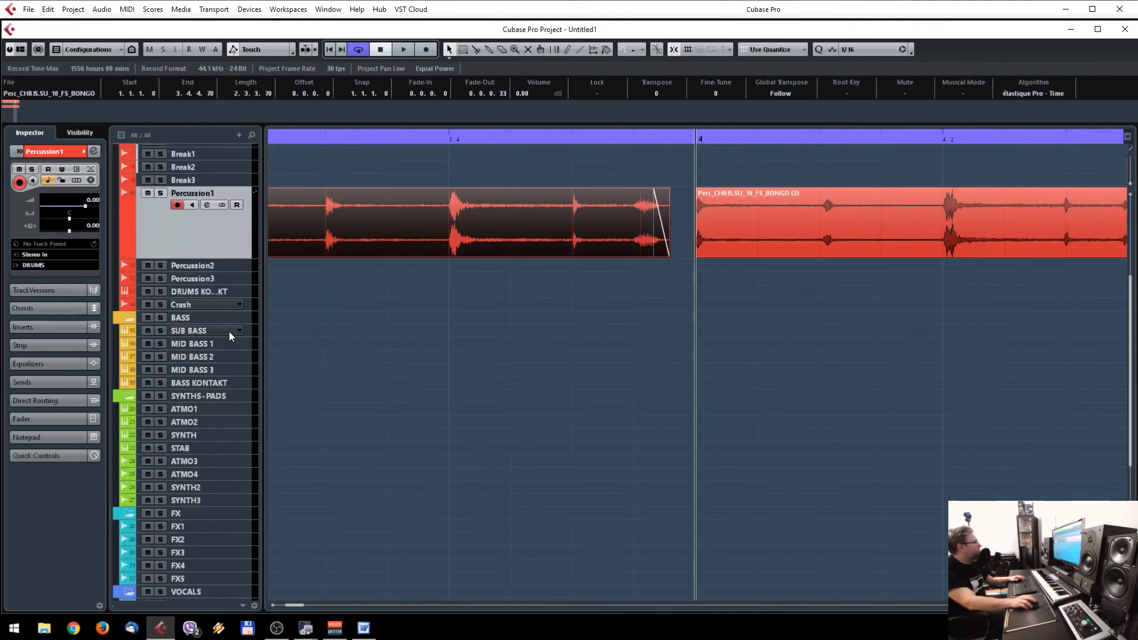
click(229, 332)
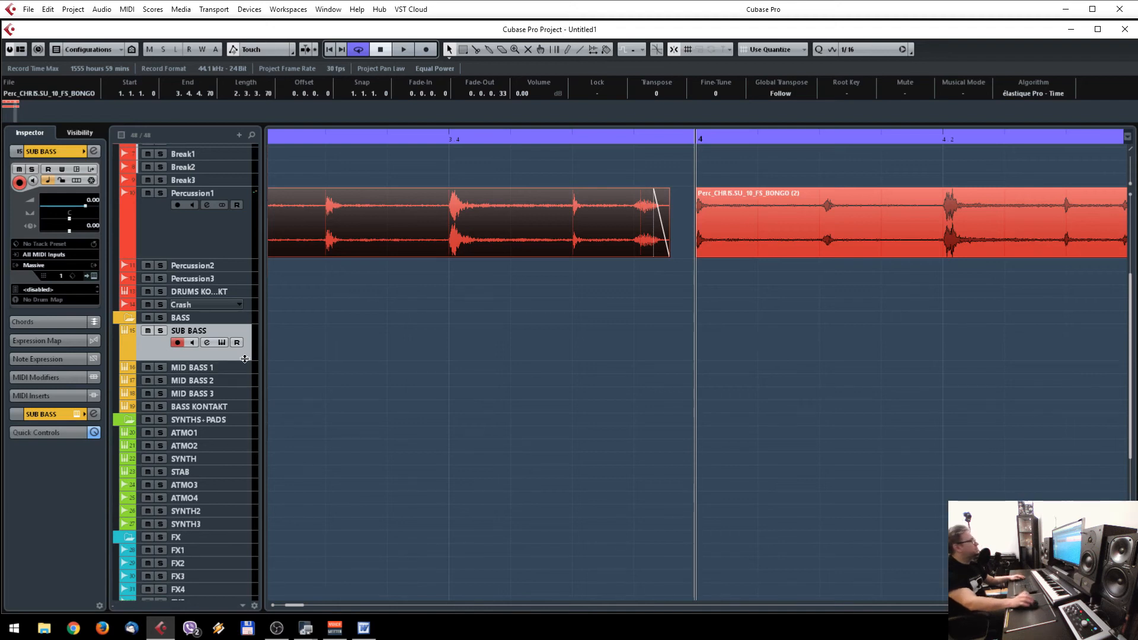
key(g)
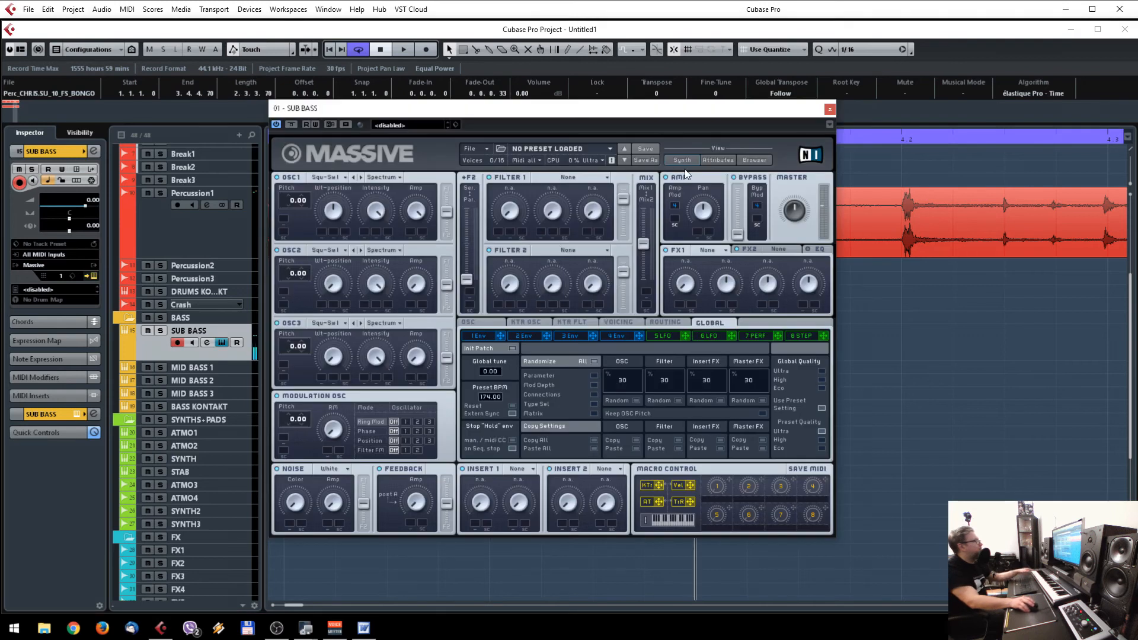
click(750, 161)
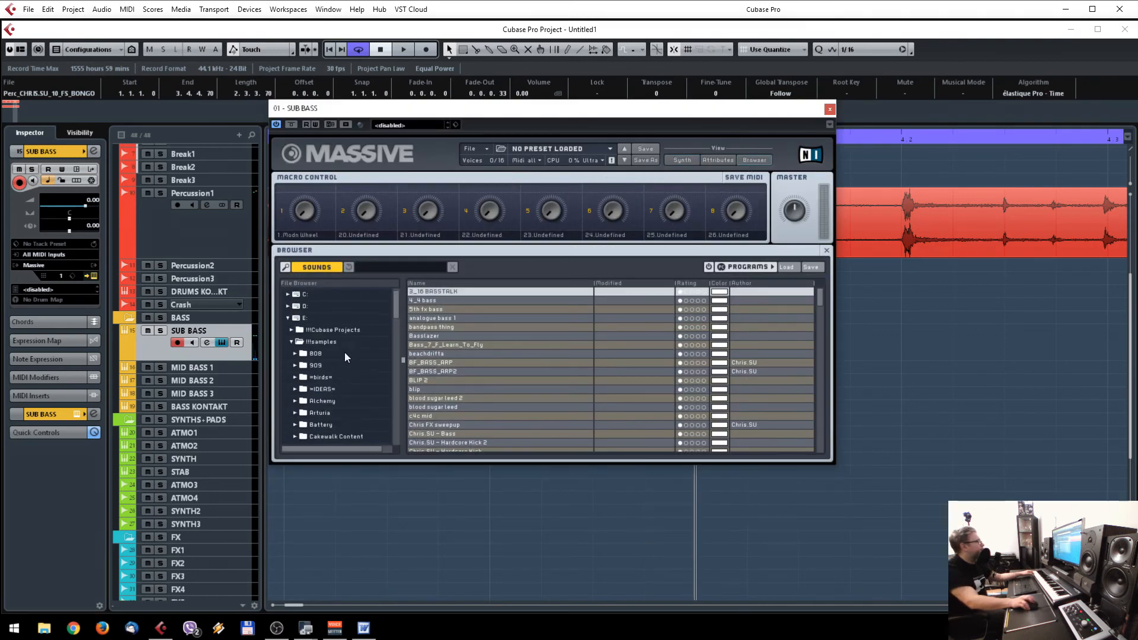
click(446, 371)
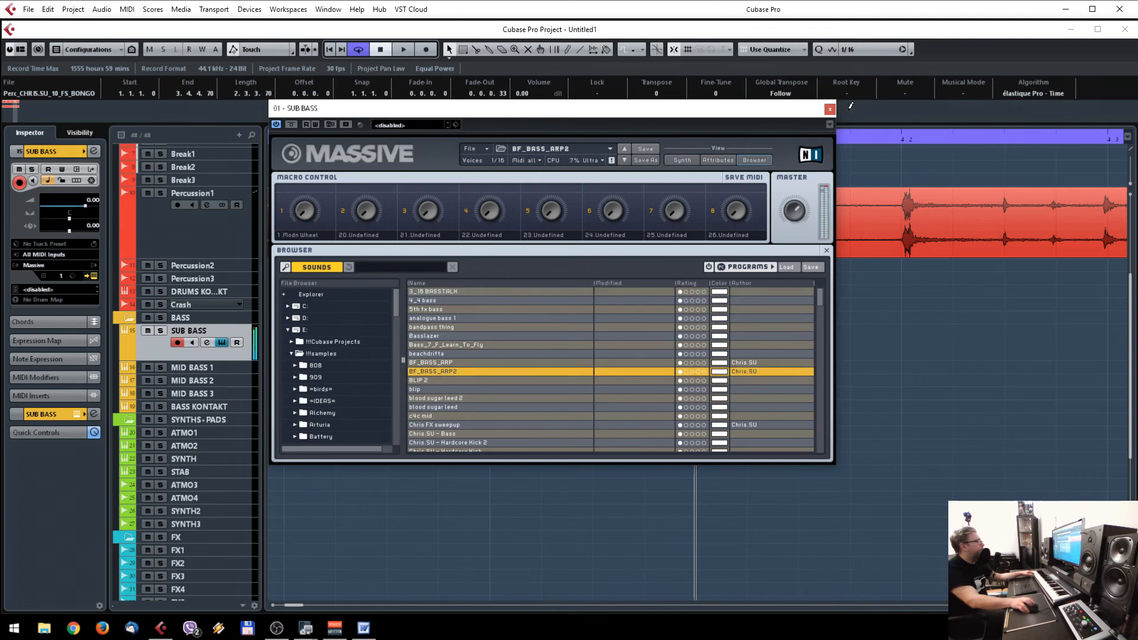
click(830, 109)
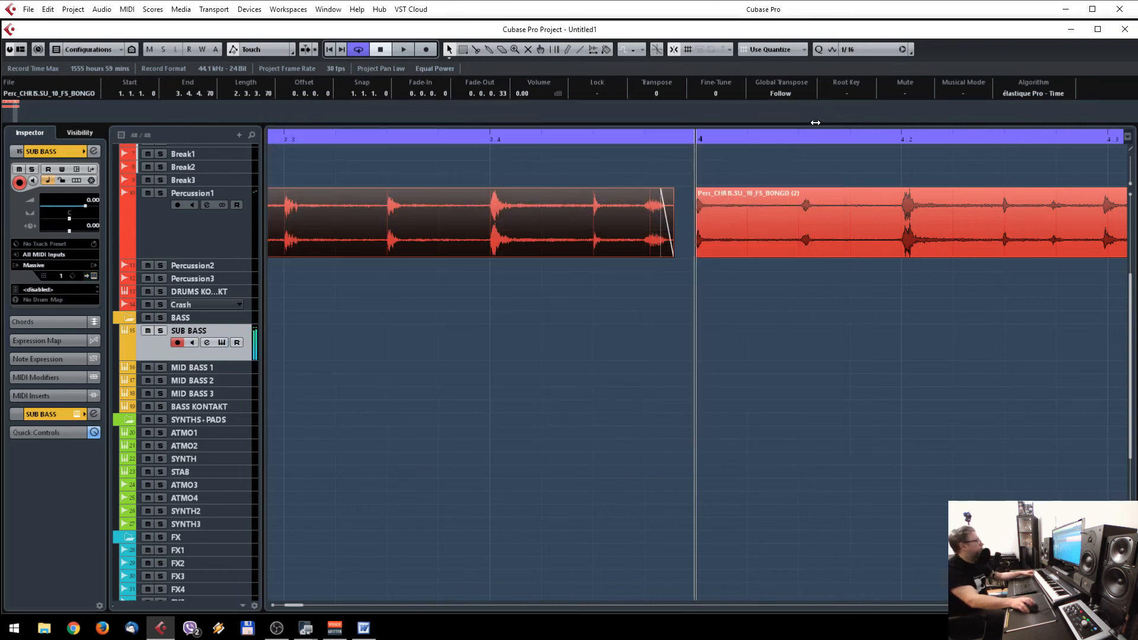
Step: Create a four-bar MIDI part on the SUB BASS track, from bar 1 to bar 5
key(g)
key(g)
key(g)
key(g)
key(g)
key(g)
key(g)
key(g)
key(g)
key(g)
key(g)
key(g)
key(g)
key(g)
key(g)
key(g)
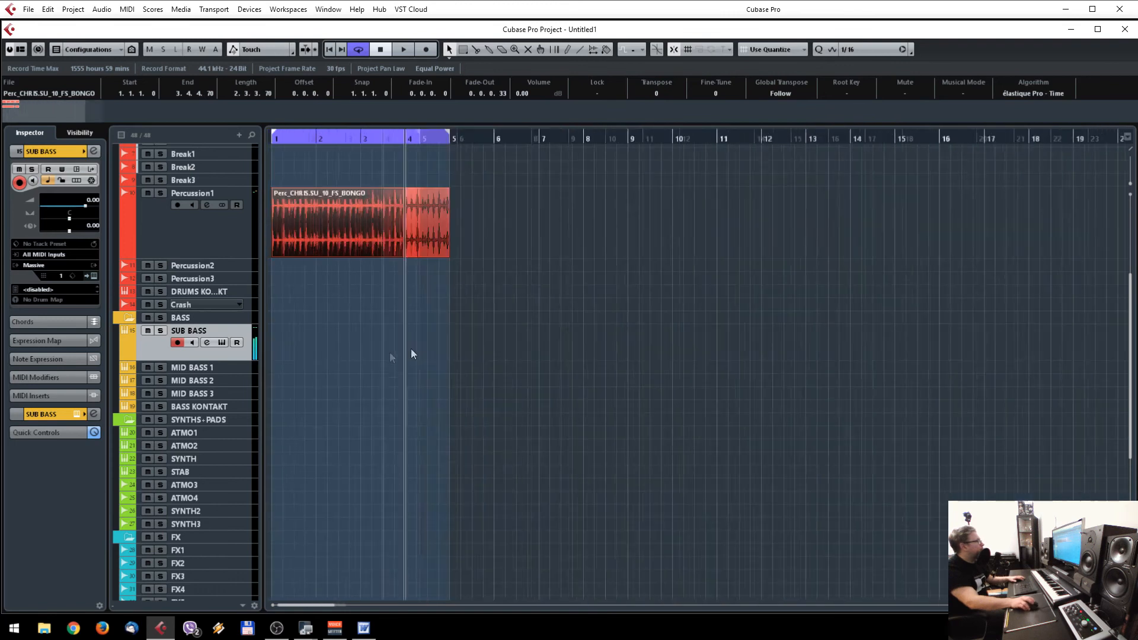
key(h)
key(h)
key(h)
double_click(308, 344)
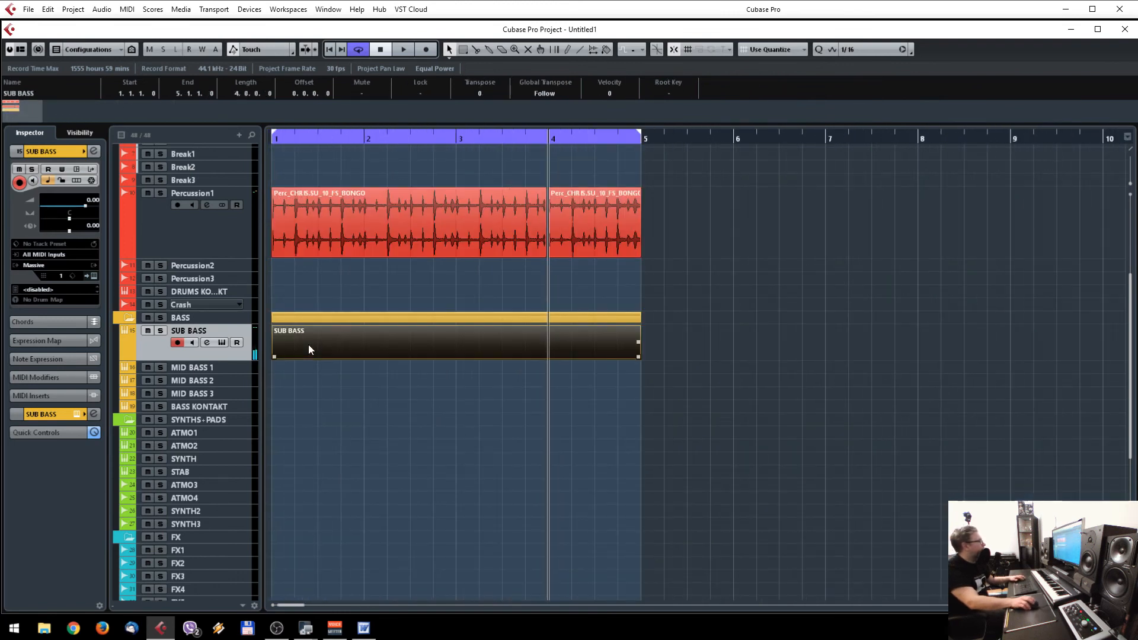
Step: Set the quantize grid to 1/1 and draw one sustained note between C1 and C2 across the whole SUB BASS part
double_click(308, 343)
key(h)
key(h)
key(h)
scroll(222, 195, up, 2)
scroll(197, 230, down, 4)
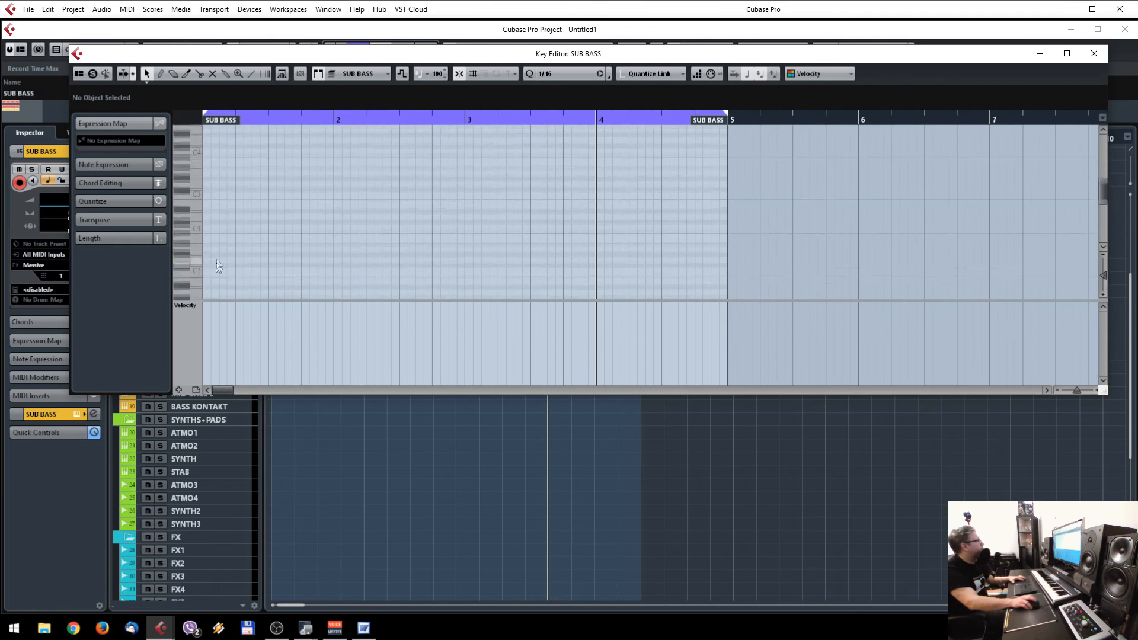
scroll(198, 265, down, 1)
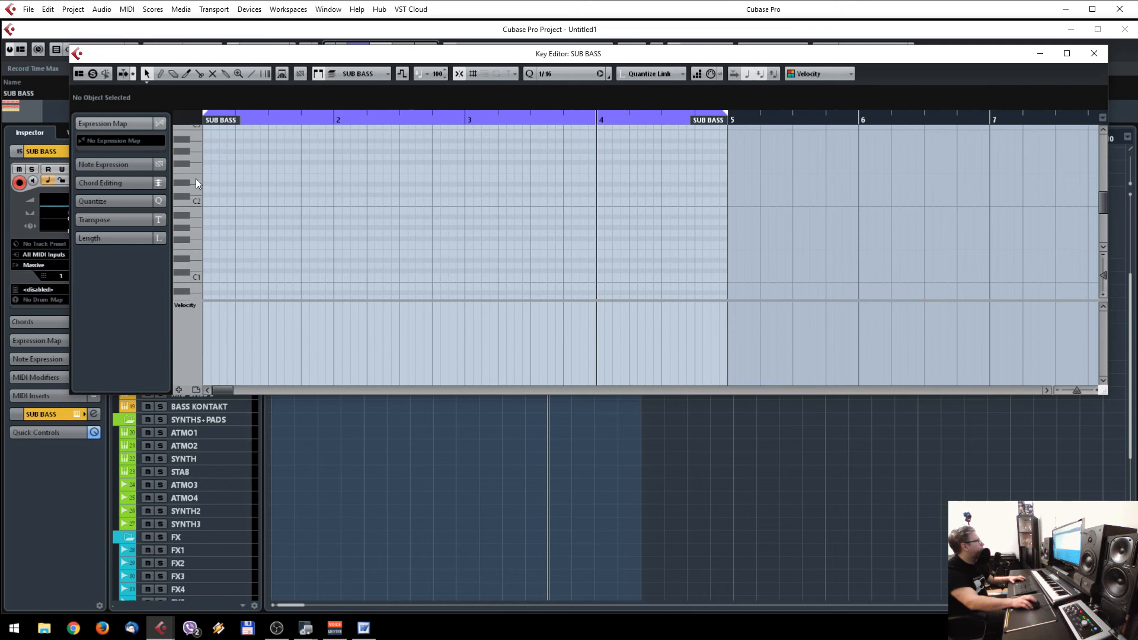
key(alt+1)
key(8)
click(221, 244)
drag(223, 242, 729, 244)
key(Escape)
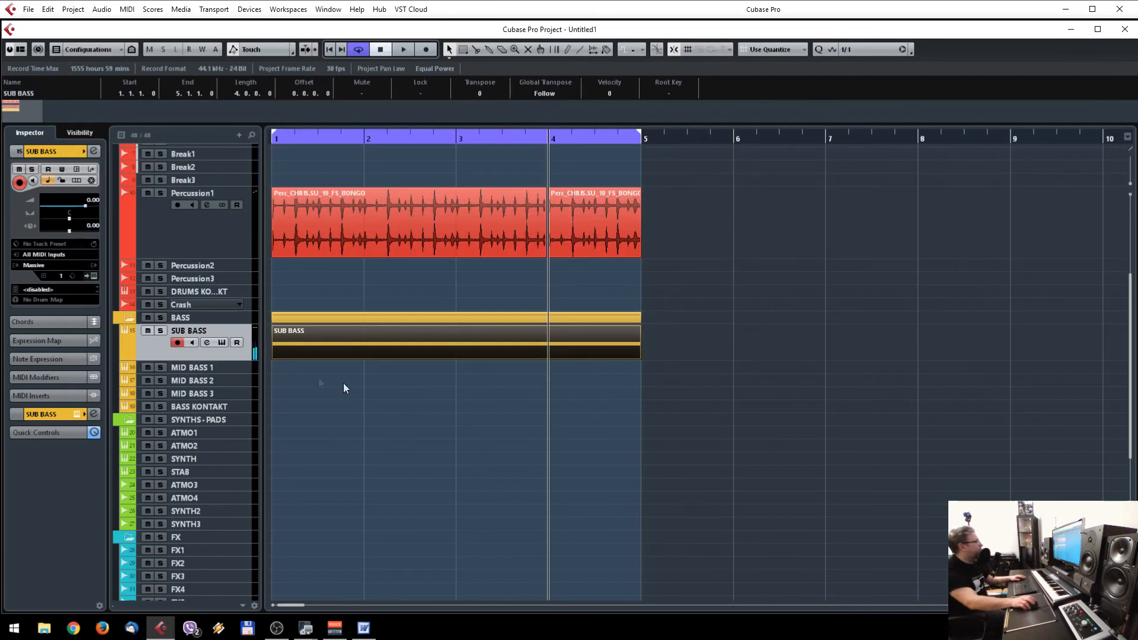
Step: Check the Massive instrument on the SUB BASS track
key(e)
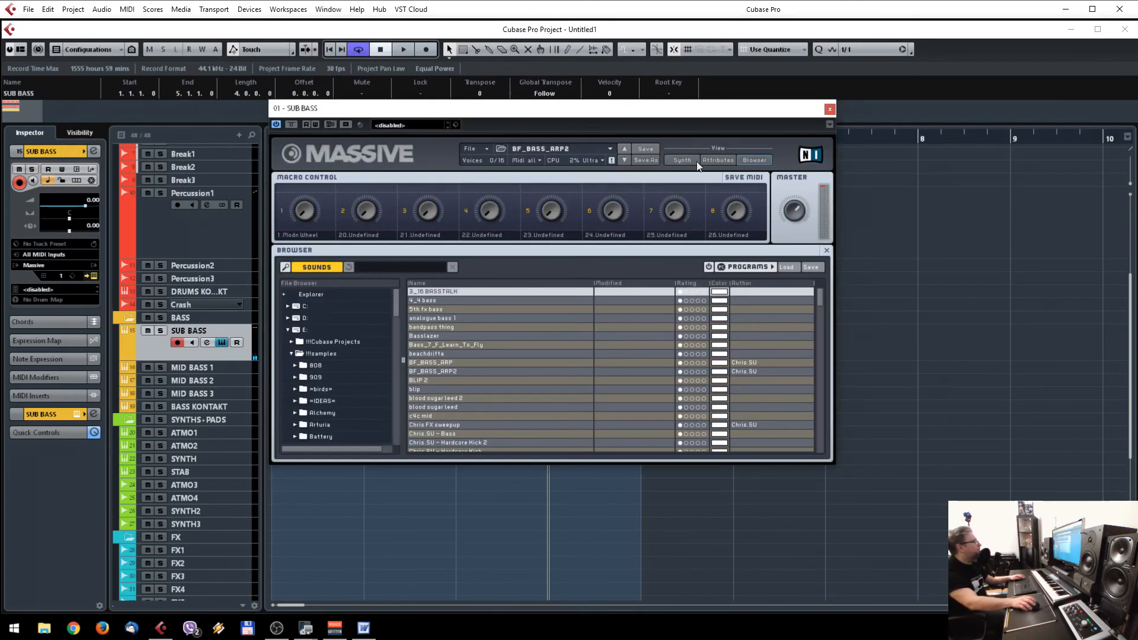
key(Escape)
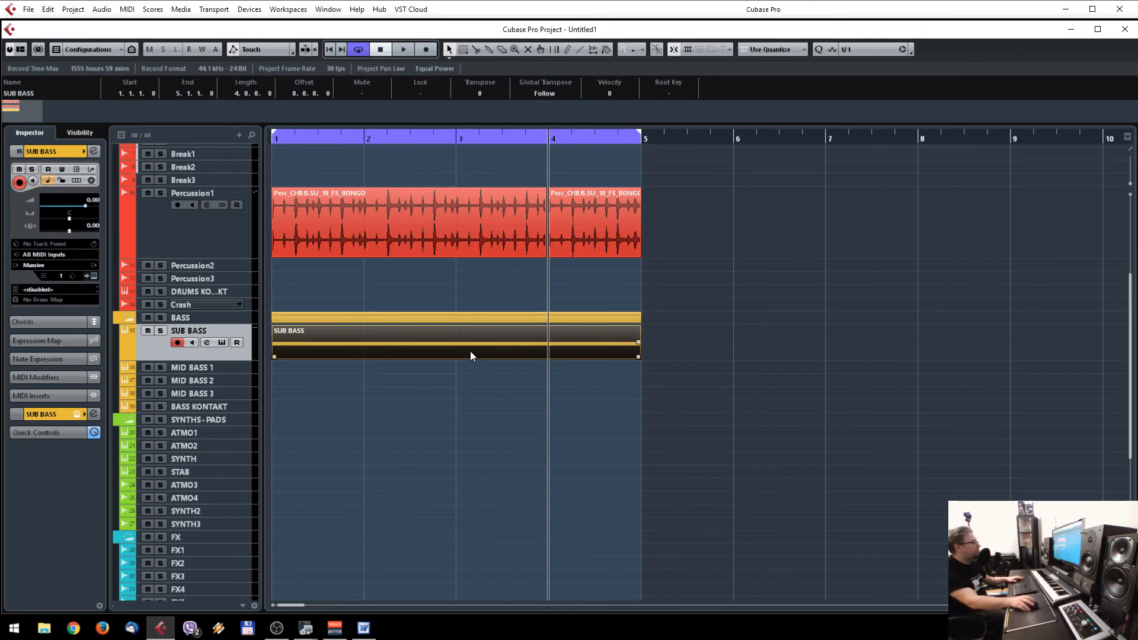
click(432, 373)
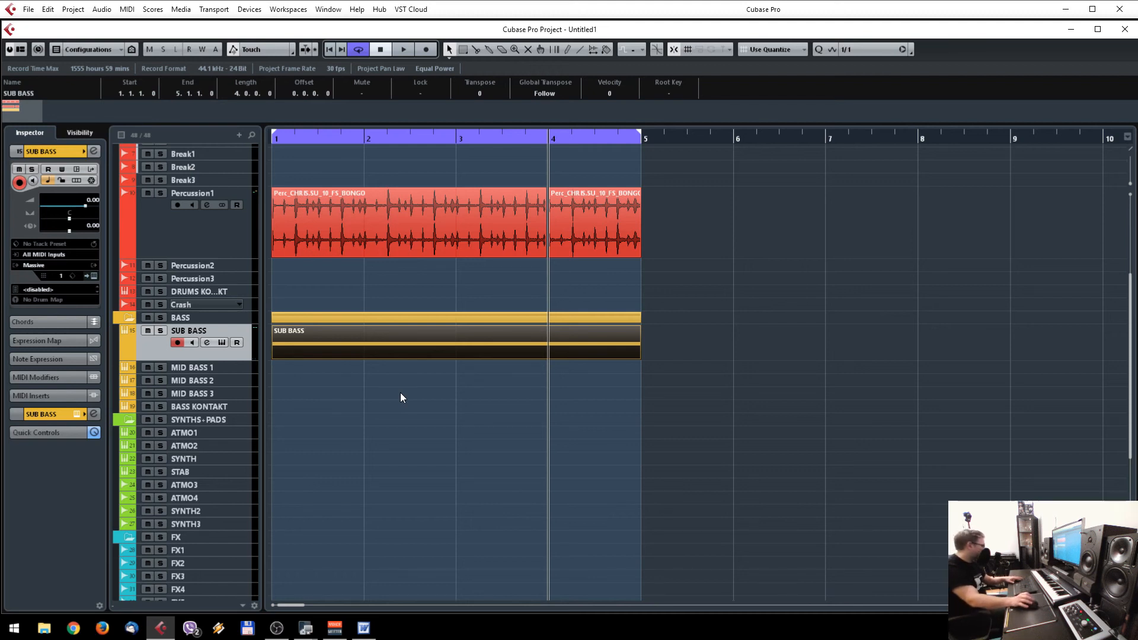
Step: Render the SUB BASS part to a new audio track and increase the height of both tracks
key(ctrl+b)
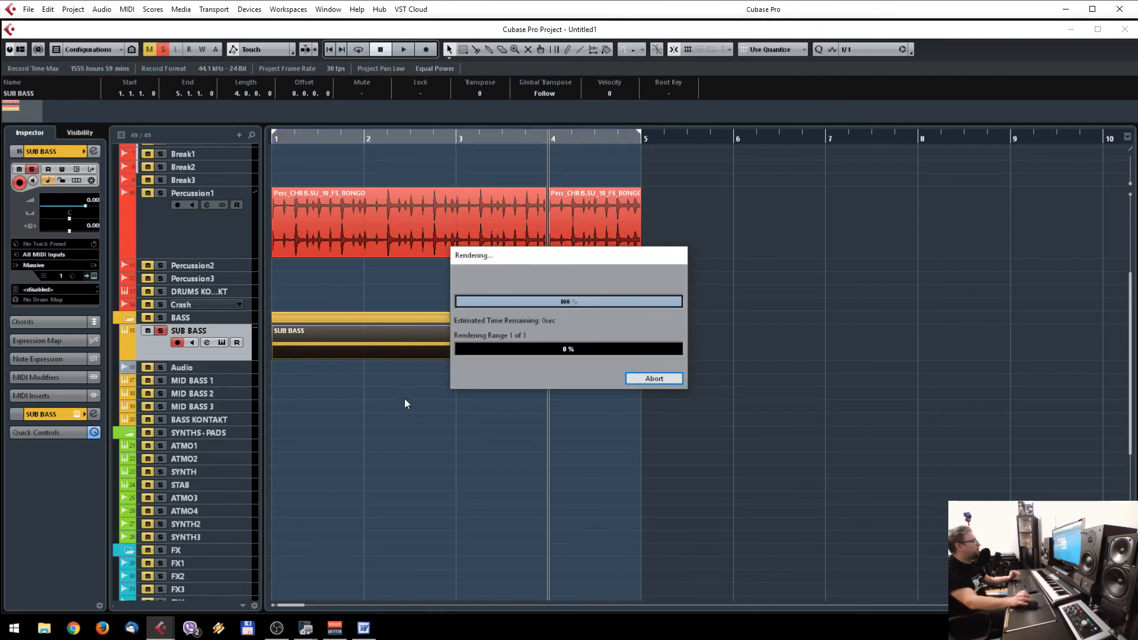
drag(247, 373, 248, 459)
click(790, 383)
drag(250, 360, 250, 384)
key(h)
key(h)
click(446, 357)
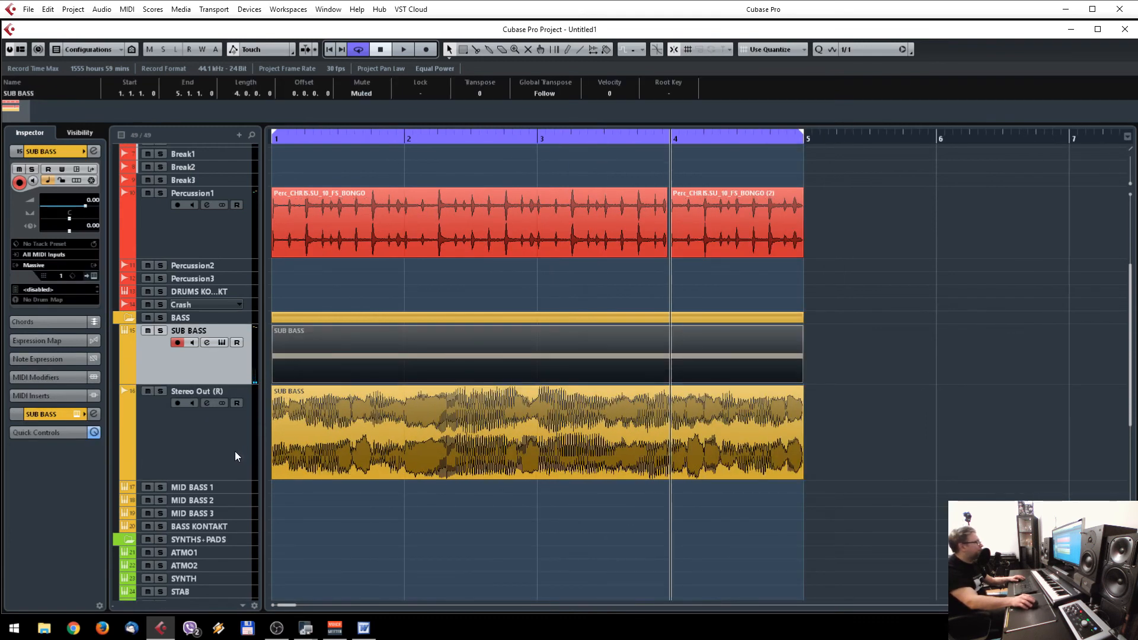
Step: Play the rendered bass audio from bar 1 with its track soloed
click(433, 437)
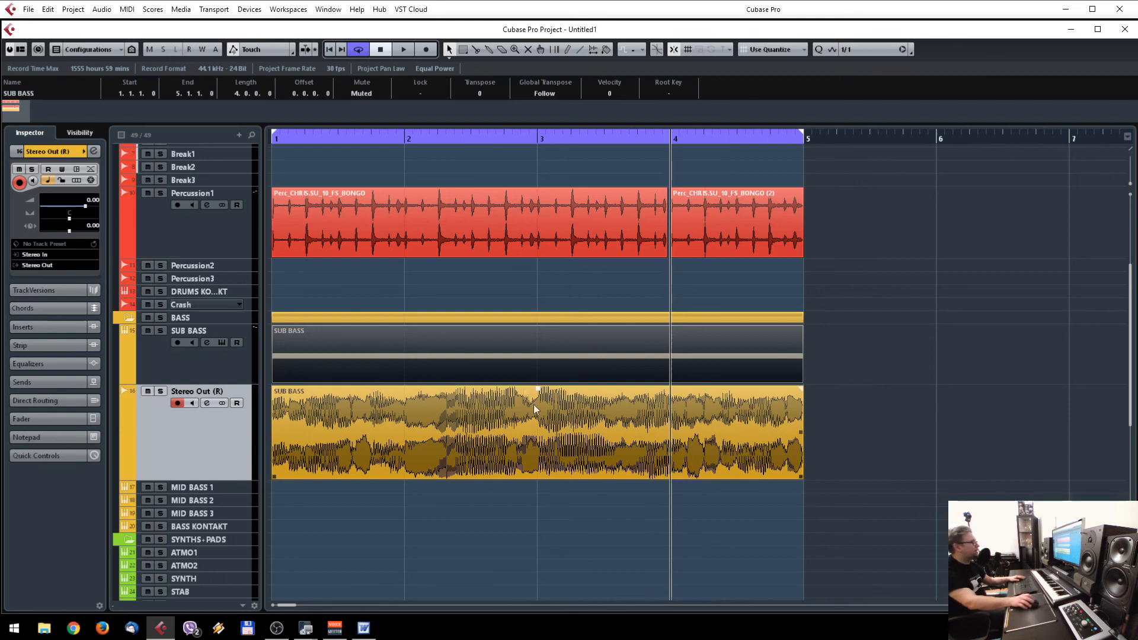
click(273, 139)
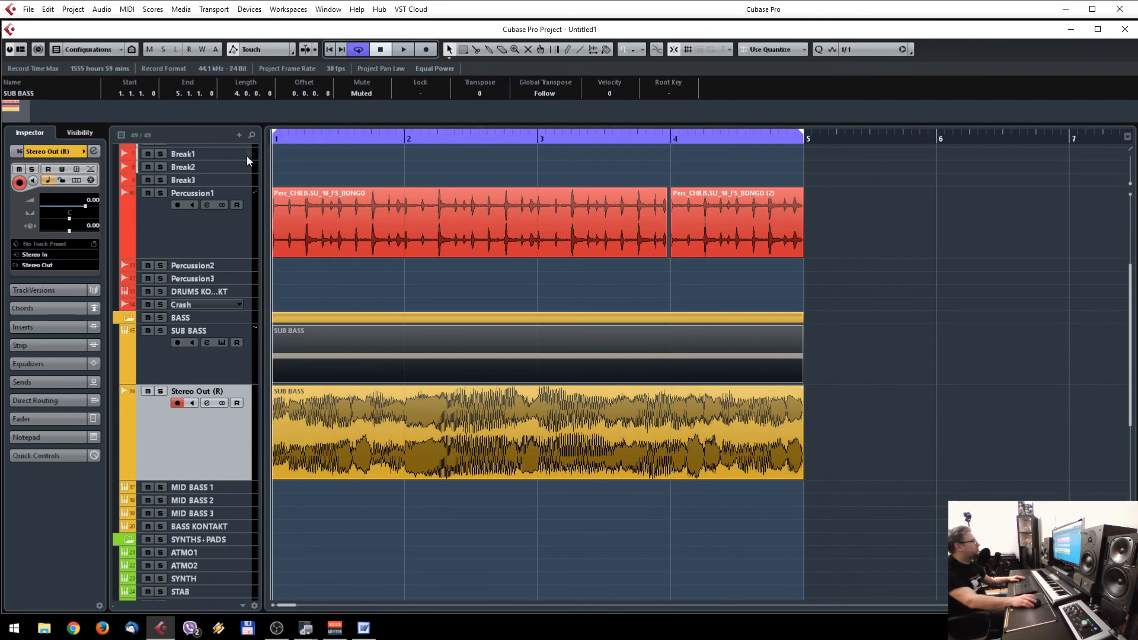
click(279, 192)
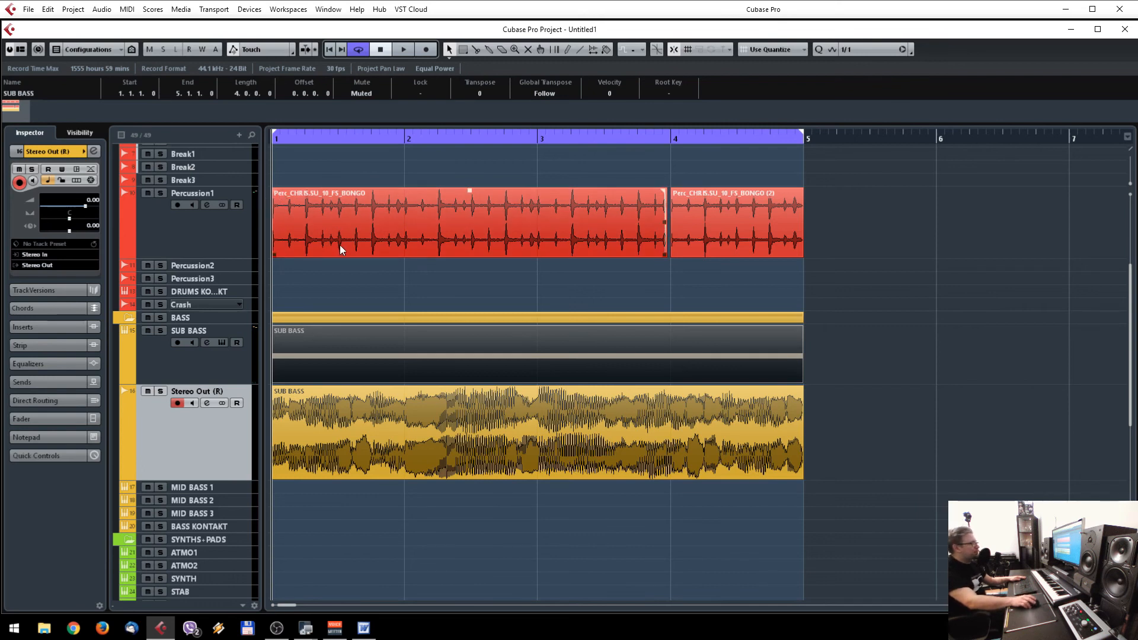
click(625, 432)
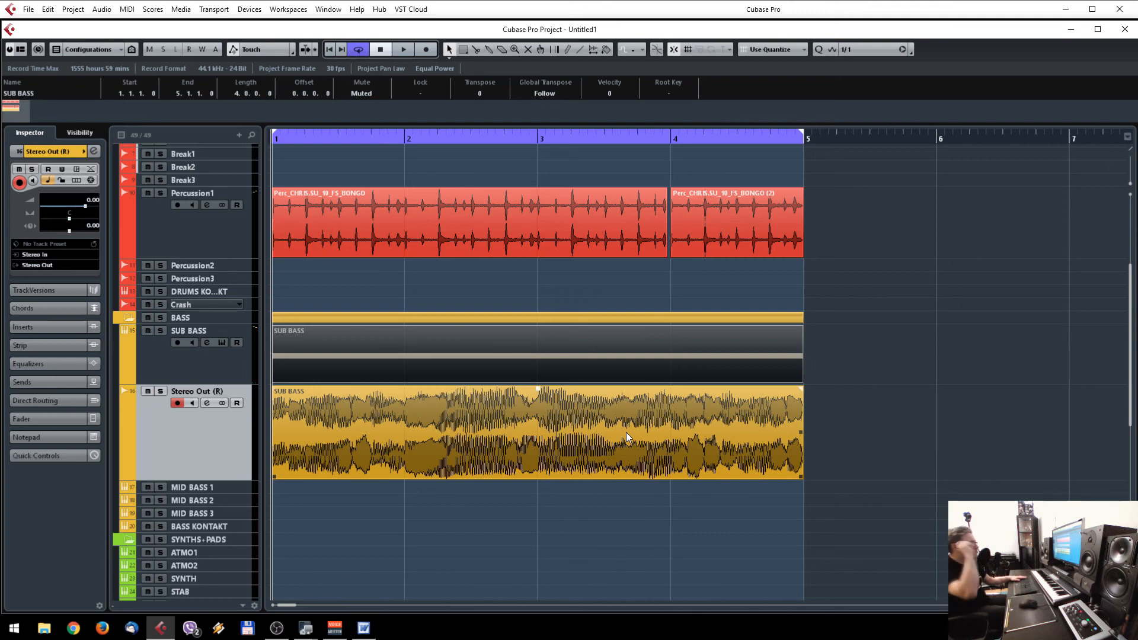
click(542, 447)
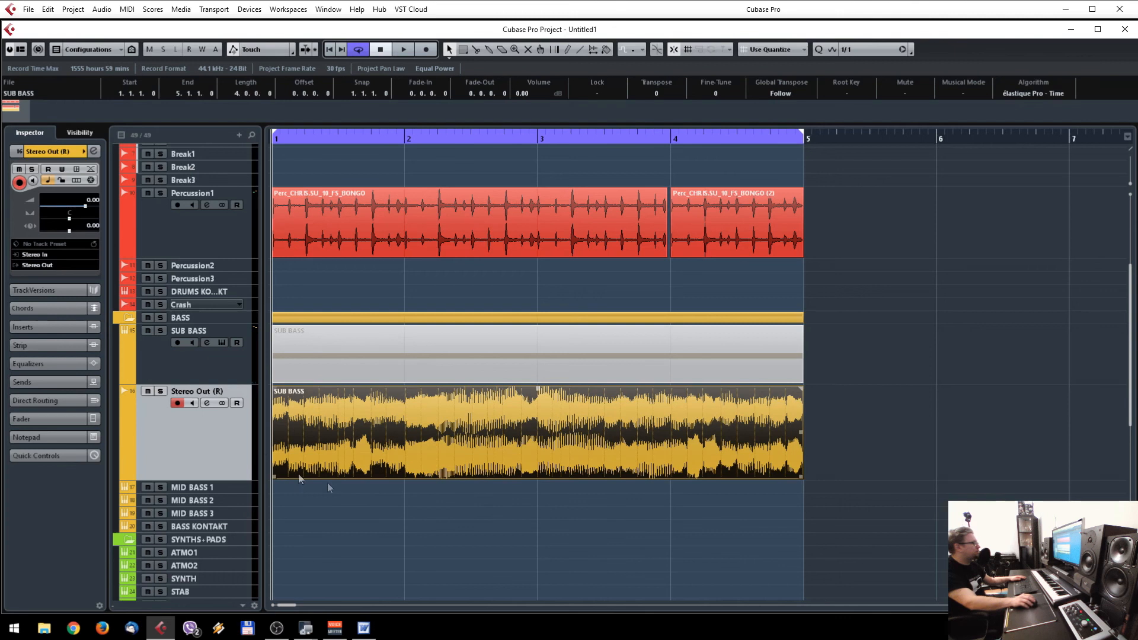
key(space)
click(160, 391)
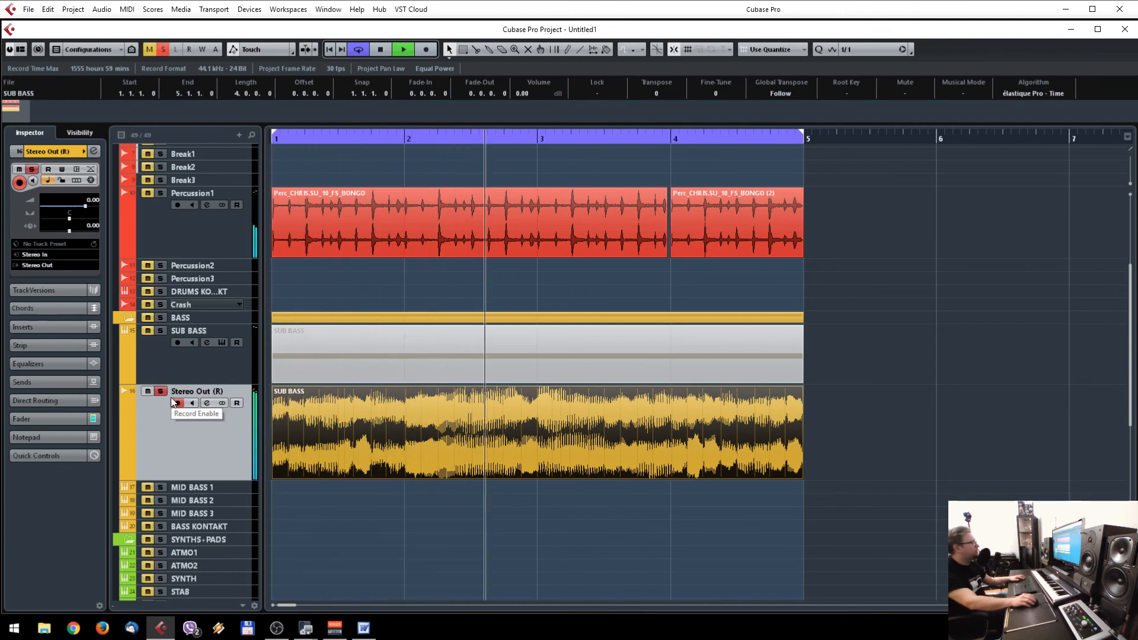
Step: Stop playback, split the rendered bass audio at bar 4 and reverse its last bar
key(3)
key(space)
click(671, 417)
key(1)
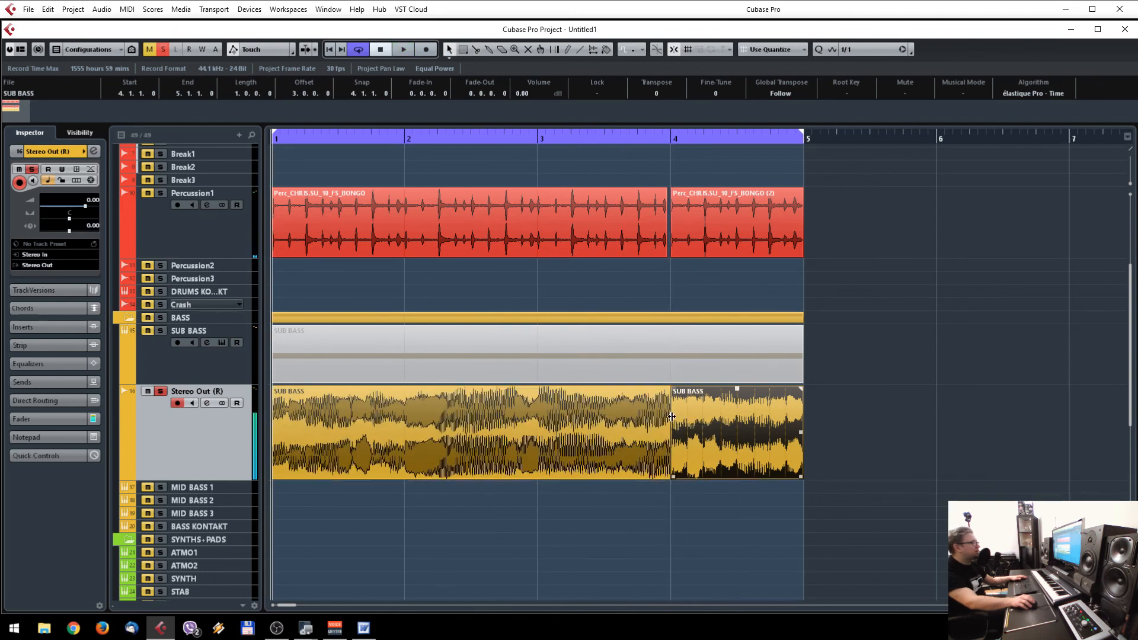
key(ctrl+r)
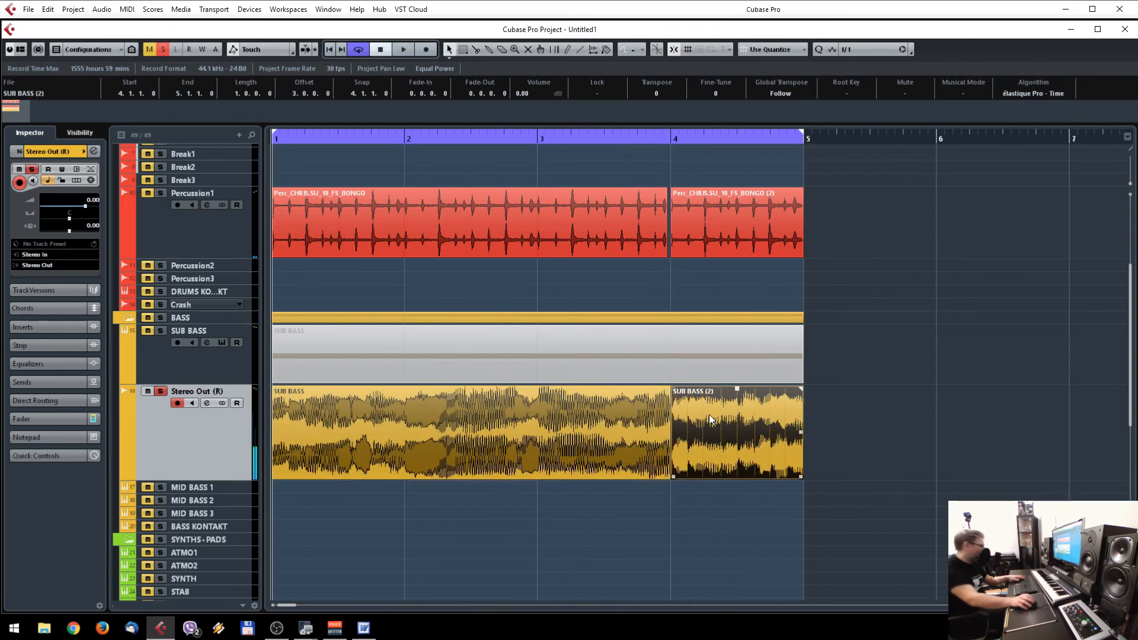
Step: Pitch-shift the reversed last bass bar twice using the rising envelope with a 16-semitone range and Time Correction off
key(ctrl+p)
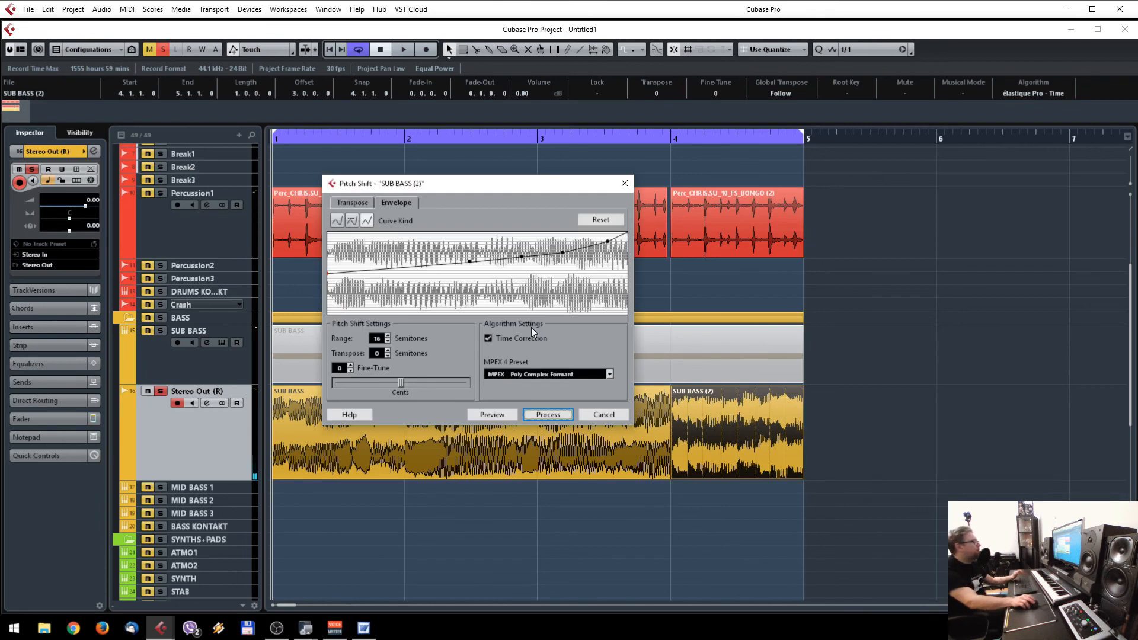
click(511, 337)
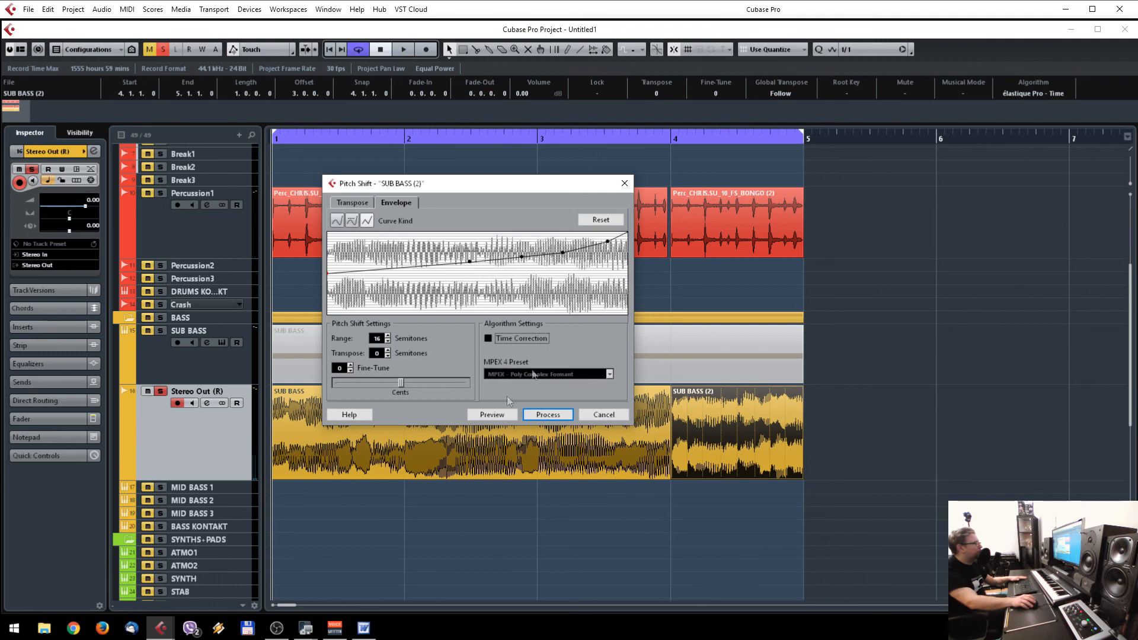
click(542, 417)
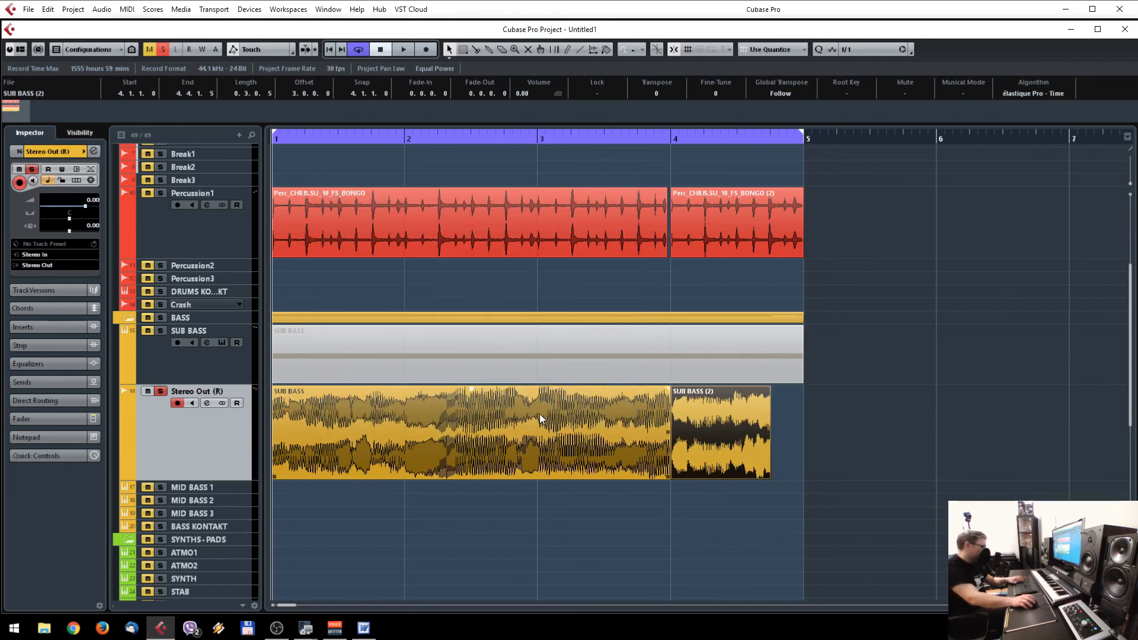
click(543, 415)
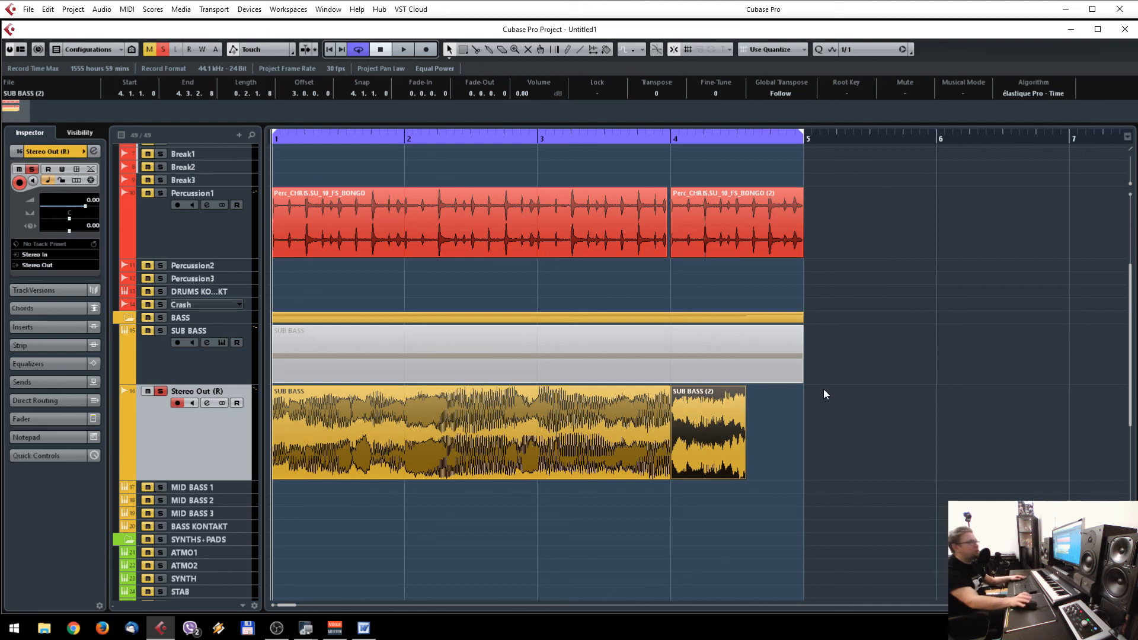
Step: Play the soloed bass audio to check the pitch-shifted ending, and stop playback
click(820, 418)
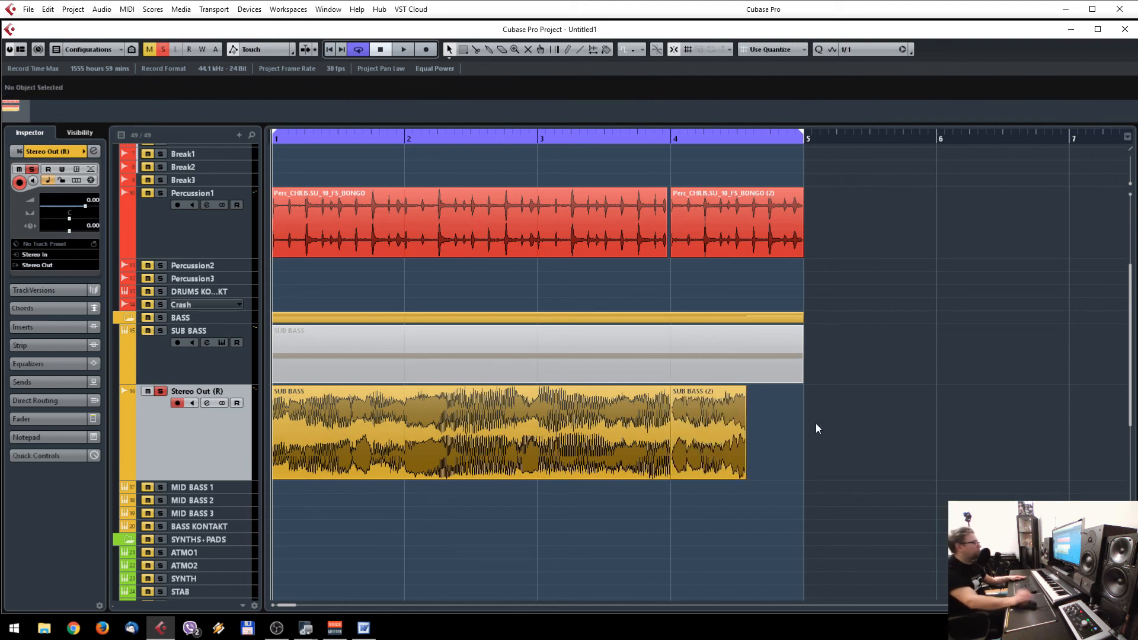
key(space)
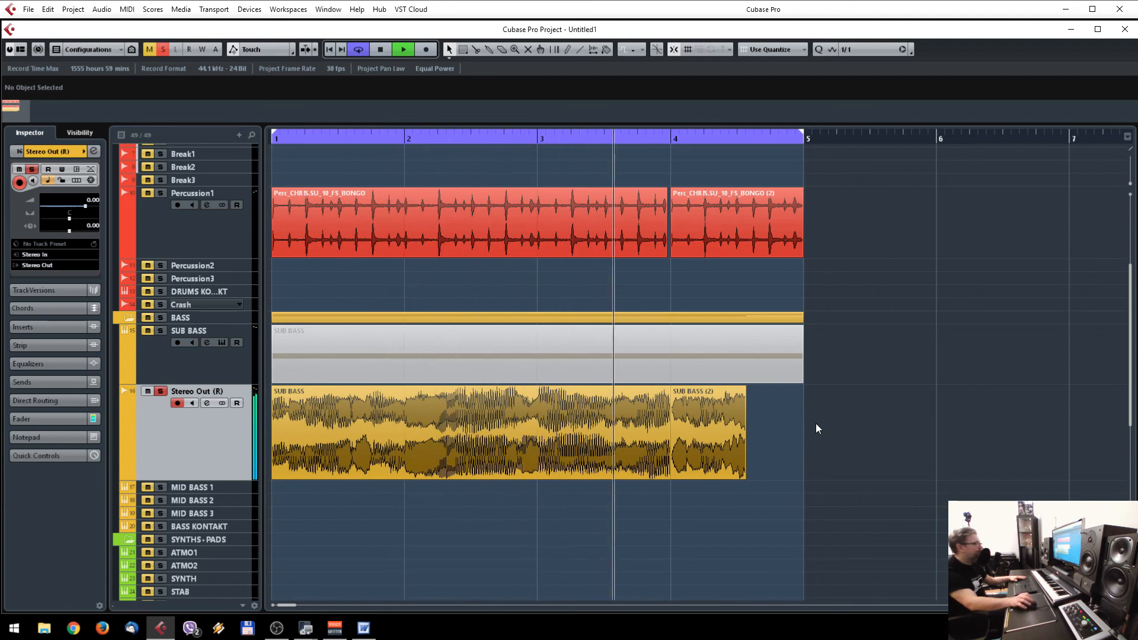
key(space)
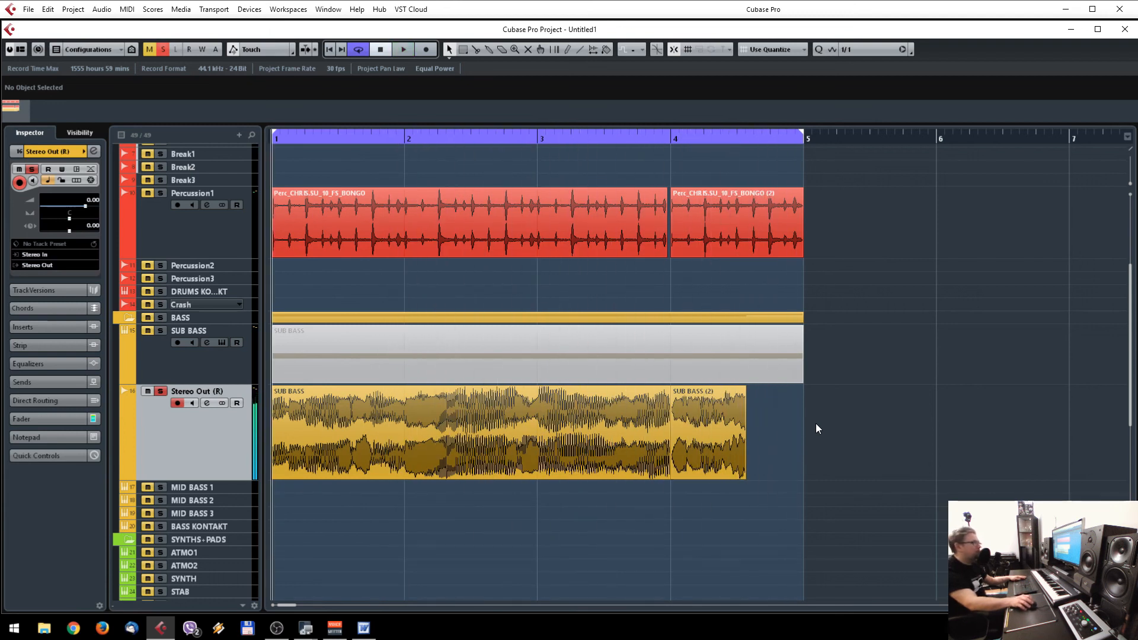
Step: Duplicate the shortened bass piece at bar 4 directly after itself and reverse the copy
click(730, 450)
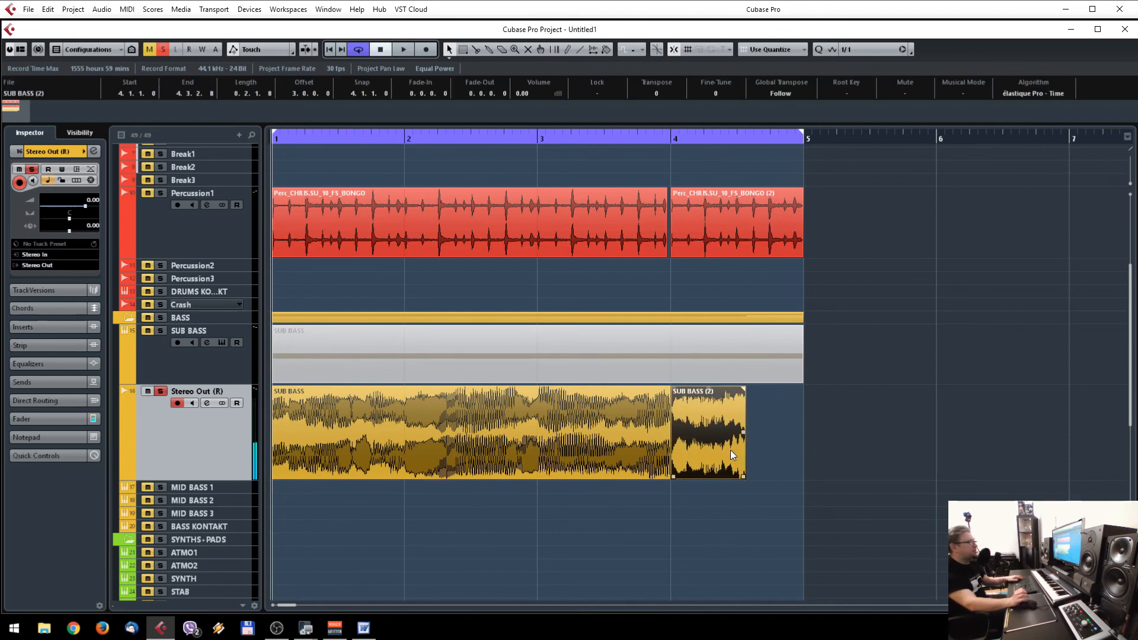
key(ctrl+d)
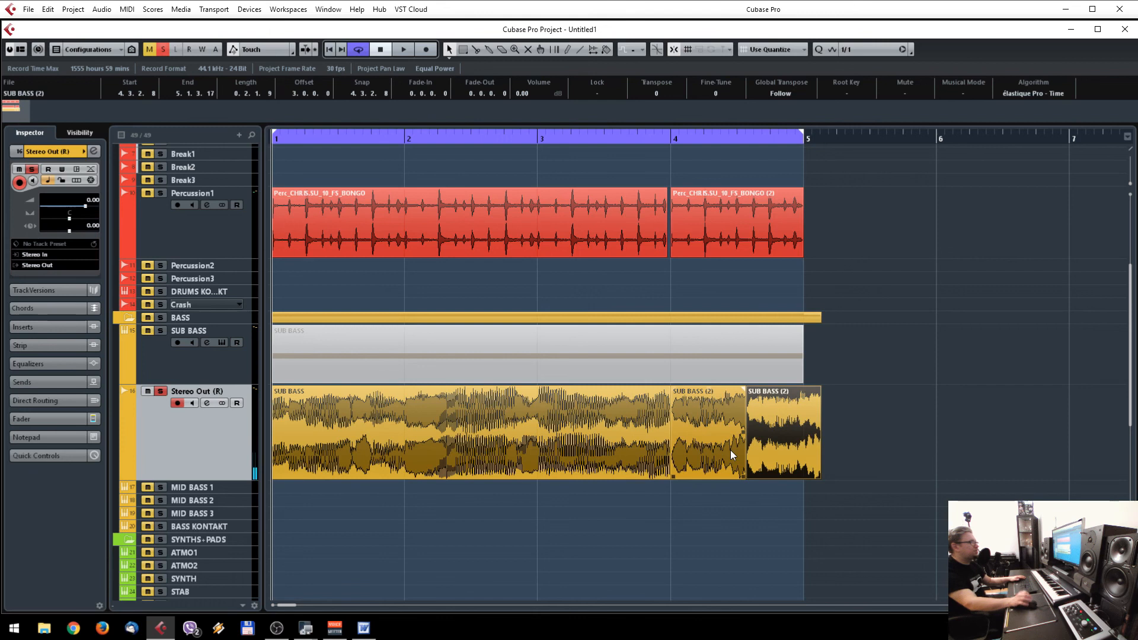
key(ctrl+r)
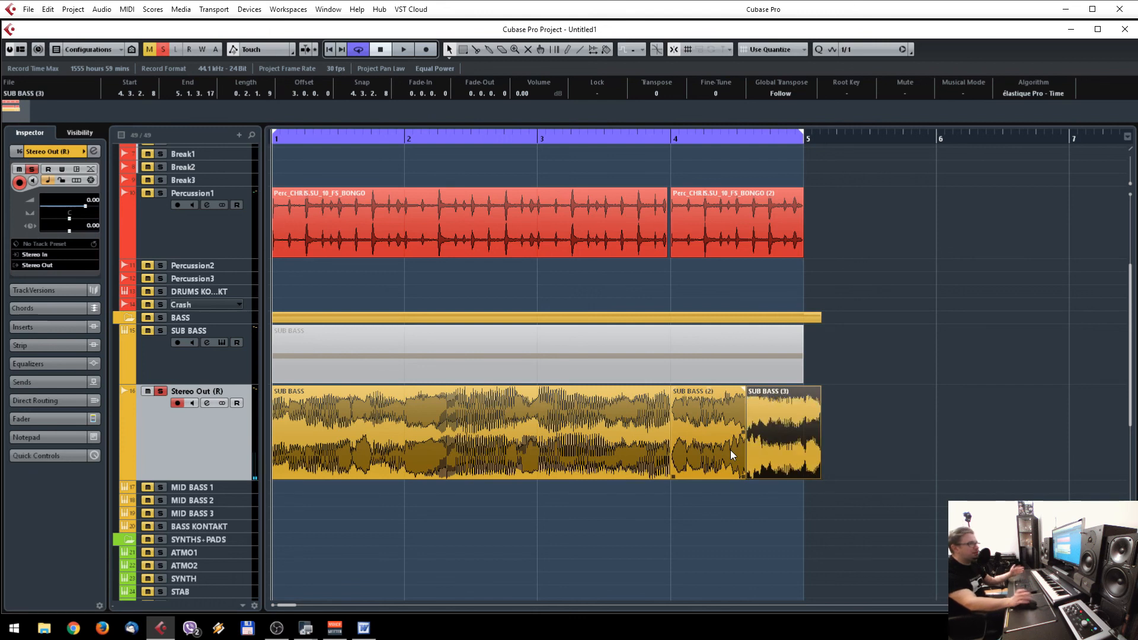
Step: Select the first short bass piece at bar 4 and set the quantize value to 1/16
click(730, 450)
drag(731, 476, 732, 478)
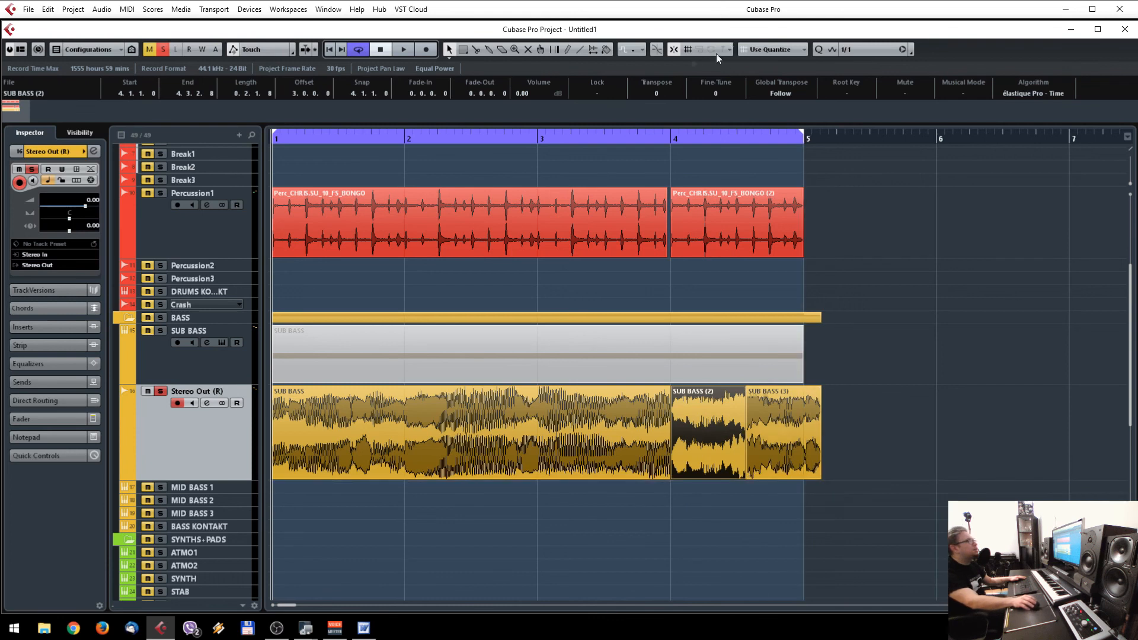
click(801, 51)
click(855, 48)
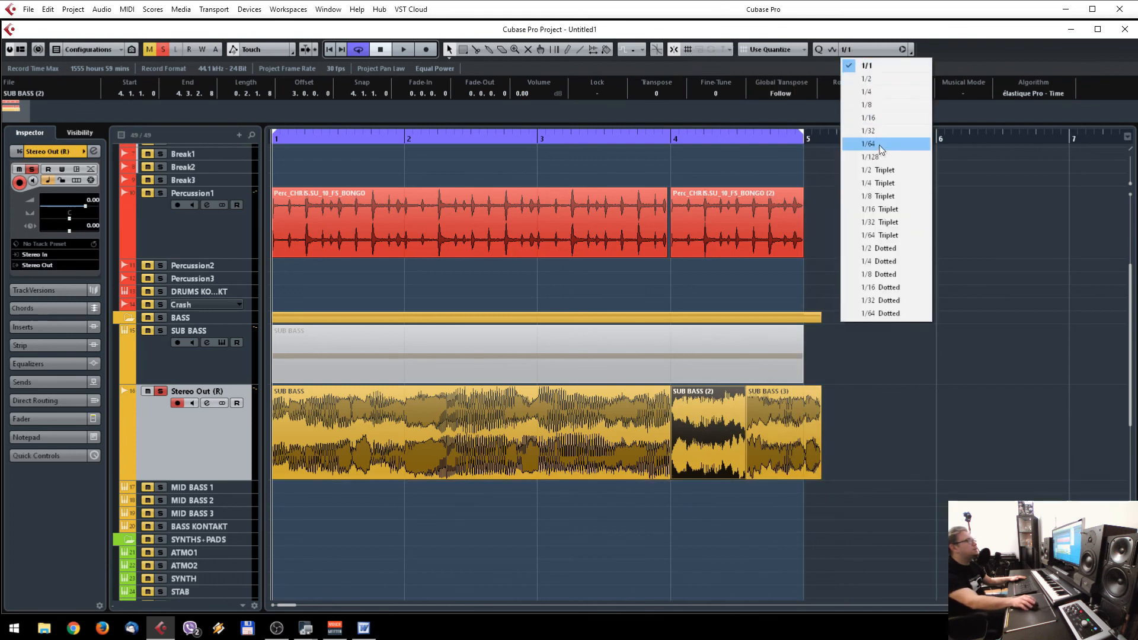
click(868, 118)
Step: Trim both short bass pieces to half a bar each so they fill bar 4, and start playing the loop
drag(754, 471, 745, 465)
drag(812, 474, 799, 479)
key(space)
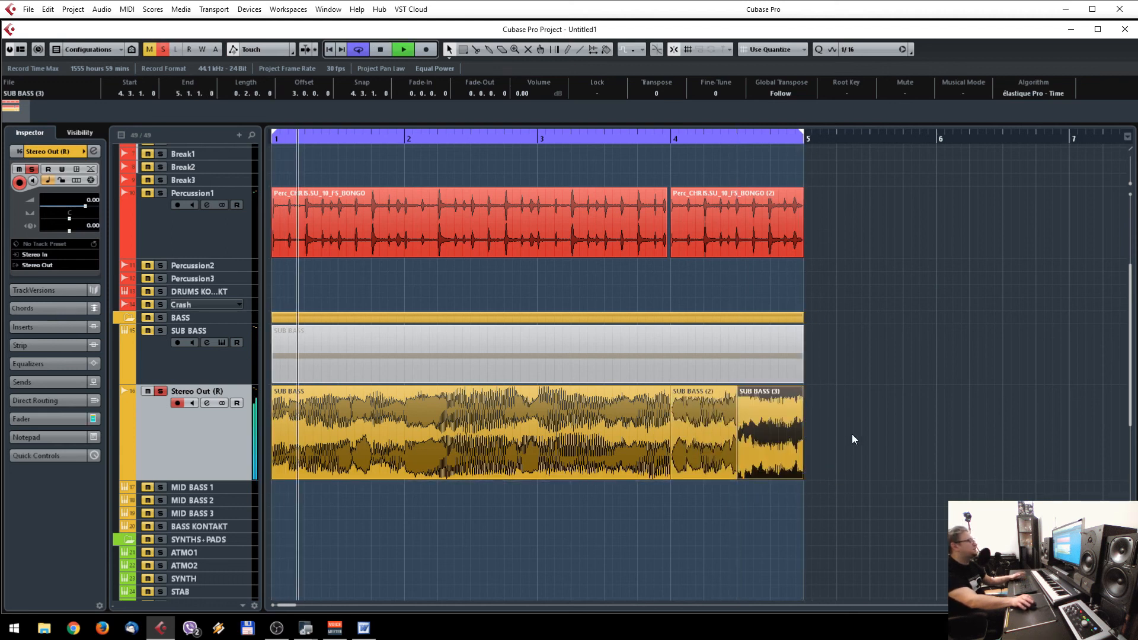